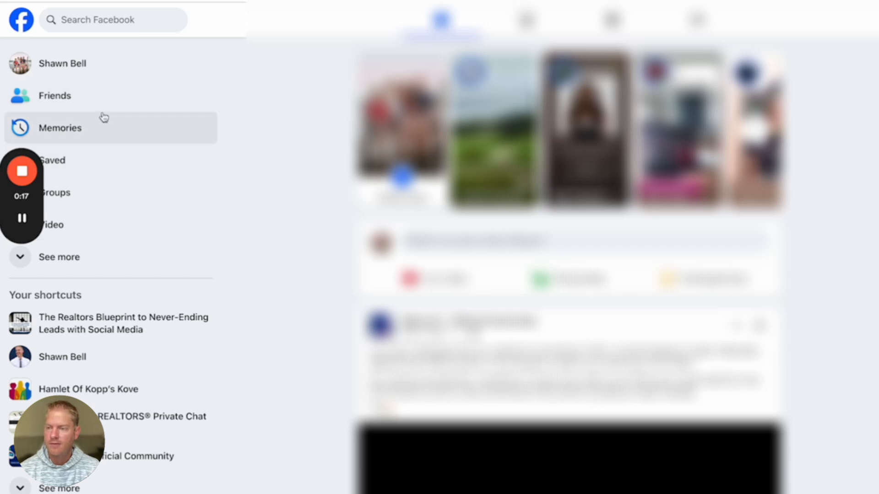
Expand Facebook's sidebar with See more so Ads Manager appears among the sections.
{"action": "left_click", "coordinate": [57, 260]}
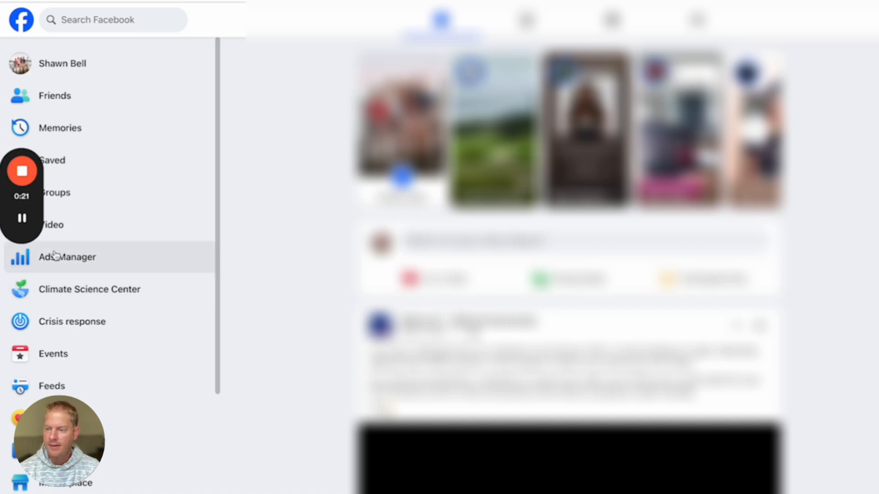
{"action": "scroll", "coordinate": [93, 288], "scroll_direction": "down", "scroll_amount": 6}
{"action": "scroll", "coordinate": [93, 287], "scroll_direction": "up", "scroll_amount": 7}
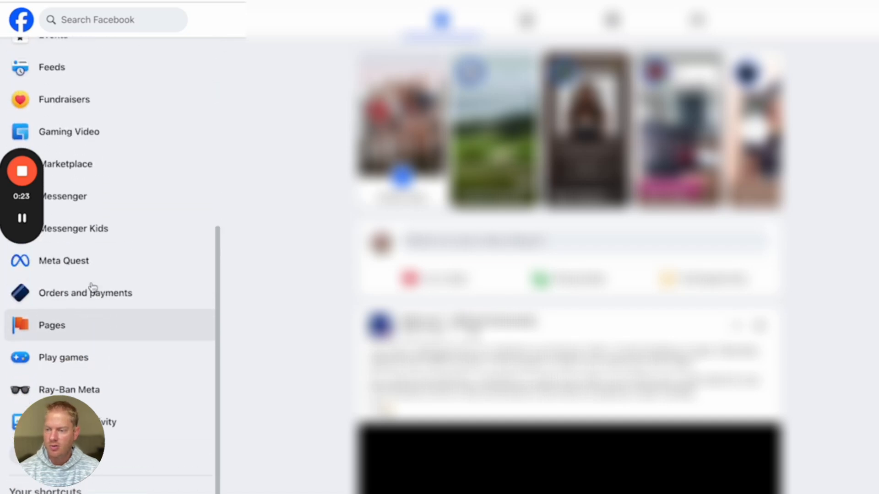
Go to Ads Manager from the sidebar and start a new campaign with + Create.
{"action": "left_click", "coordinate": [63, 263]}
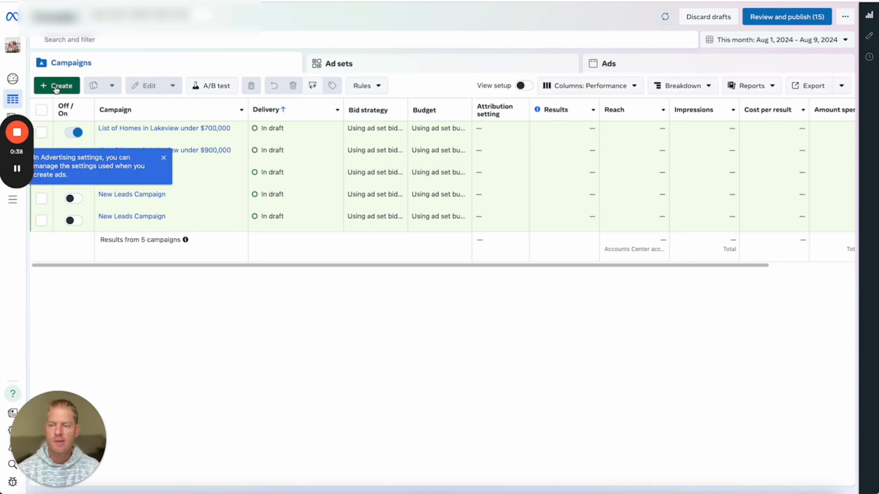
{"action": "left_click", "coordinate": [55, 89]}
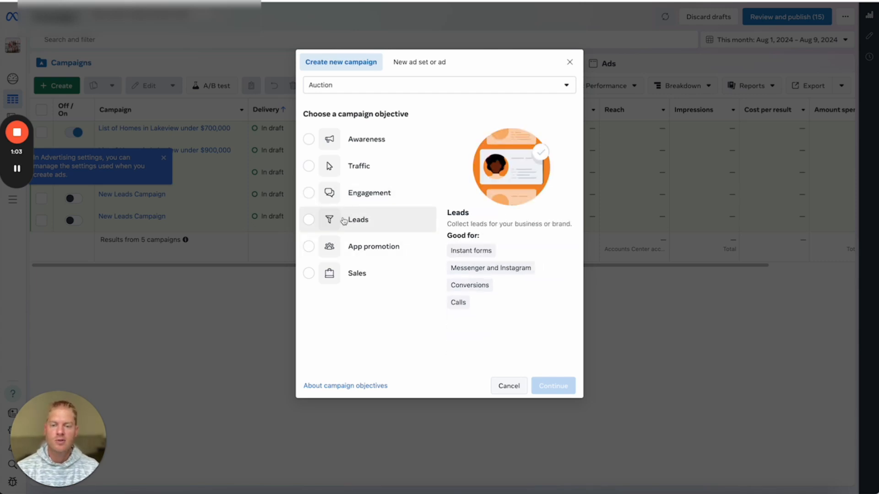
Pick the Leads objective and choose a manual leads campaign setup.
{"action": "left_click", "coordinate": [344, 221]}
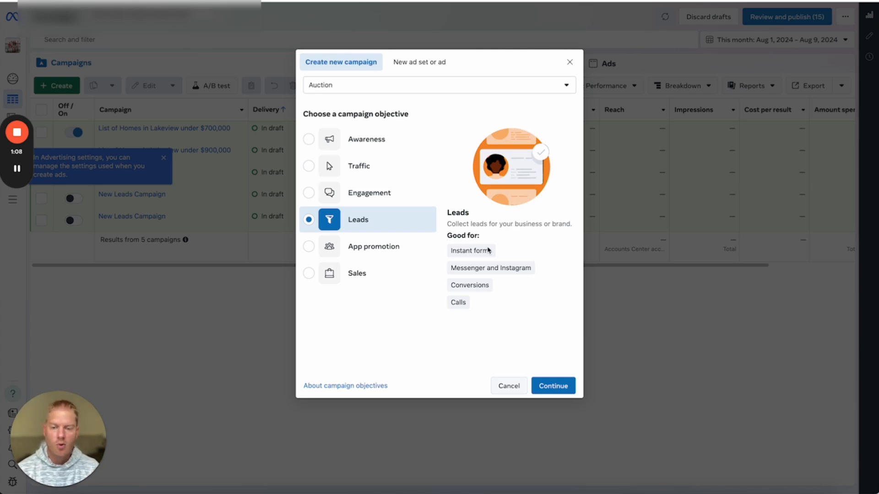
{"action": "left_click", "coordinate": [553, 387]}
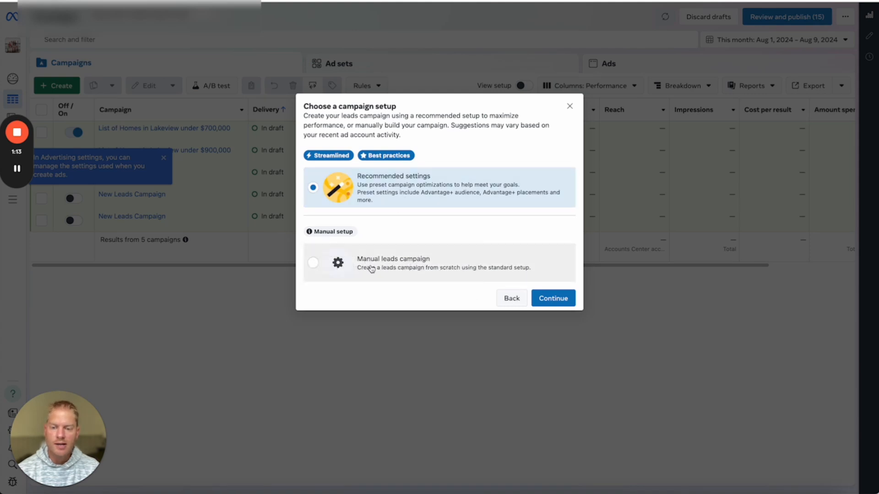
{"action": "left_click", "coordinate": [405, 264]}
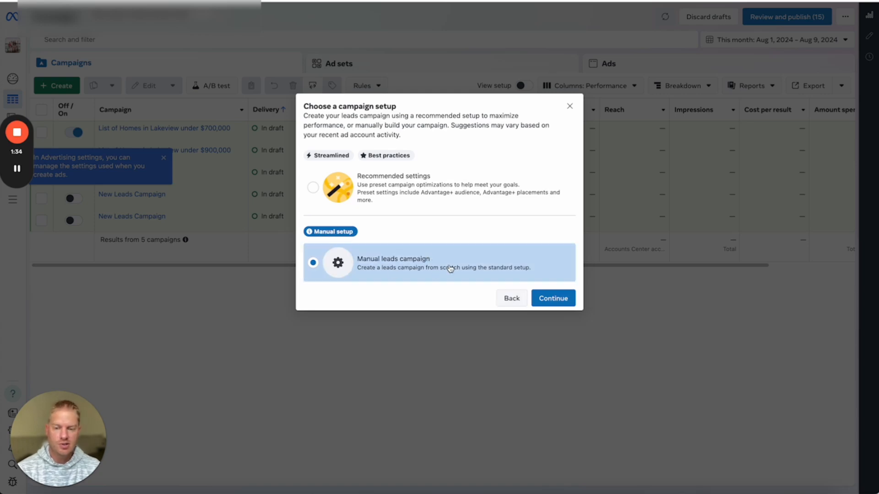
{"action": "left_click", "coordinate": [556, 305]}
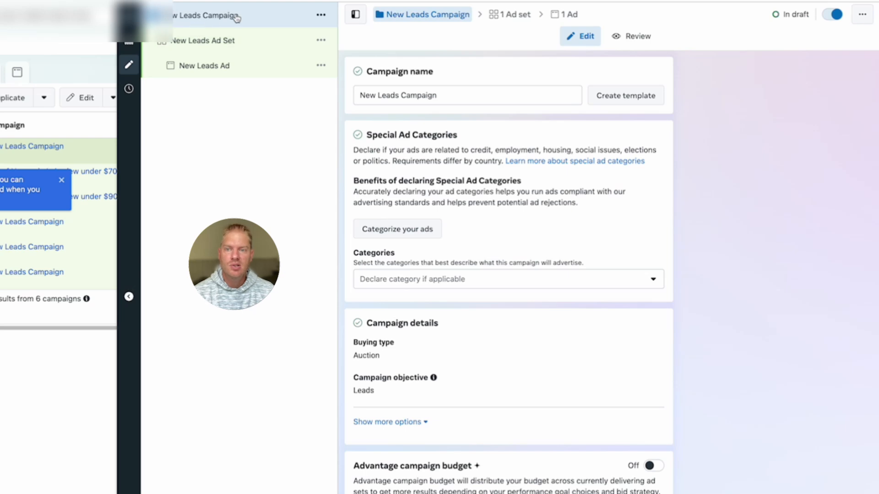
Rename the campaign to 'List of Homes in Lakeview under $600,000'.
{"action": "left_click_drag", "start_coordinate": [457, 94], "coordinate": [298, 87]}
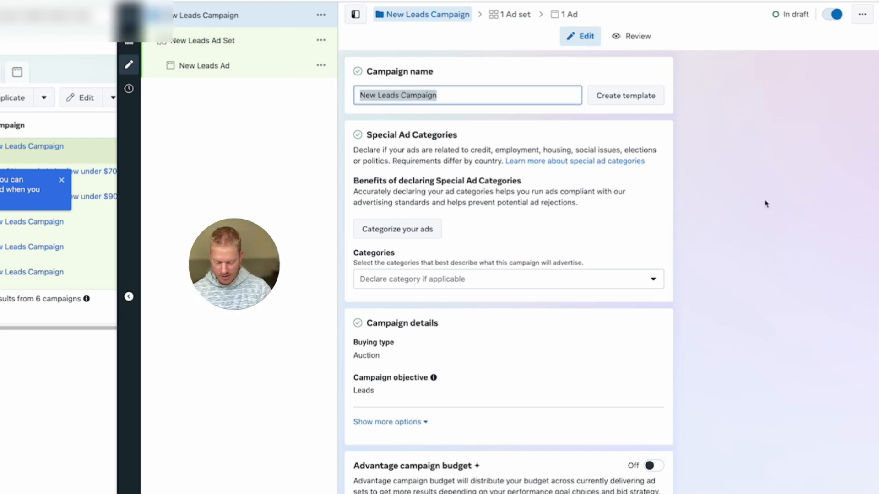
{"action": "type", "text": "List of Homes "}
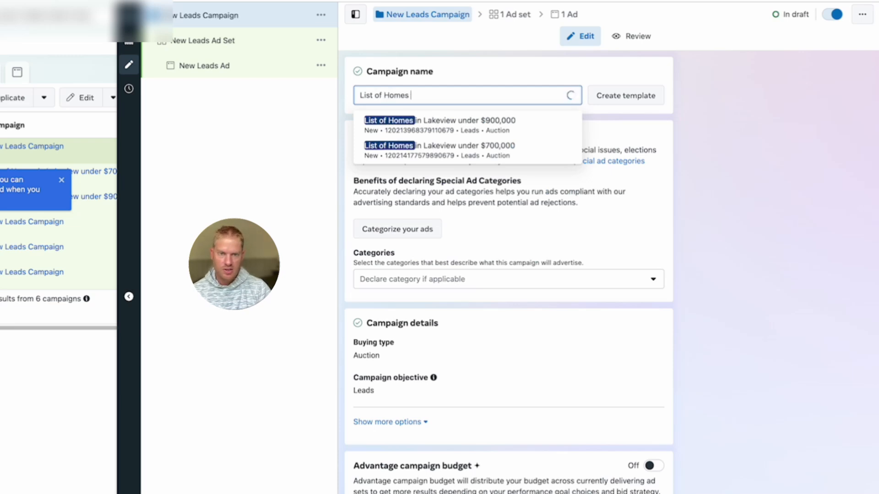
{"action": "type", "text": "in"}
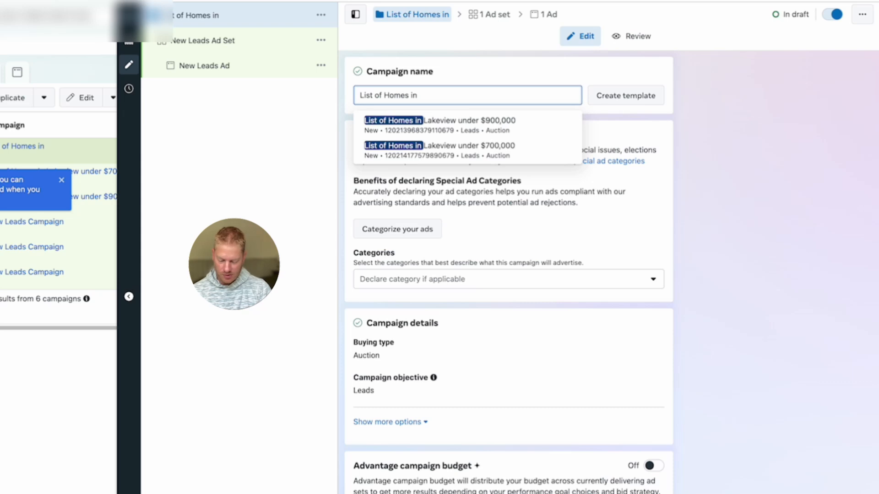
{"action": "type", "text": " Lakeview"}
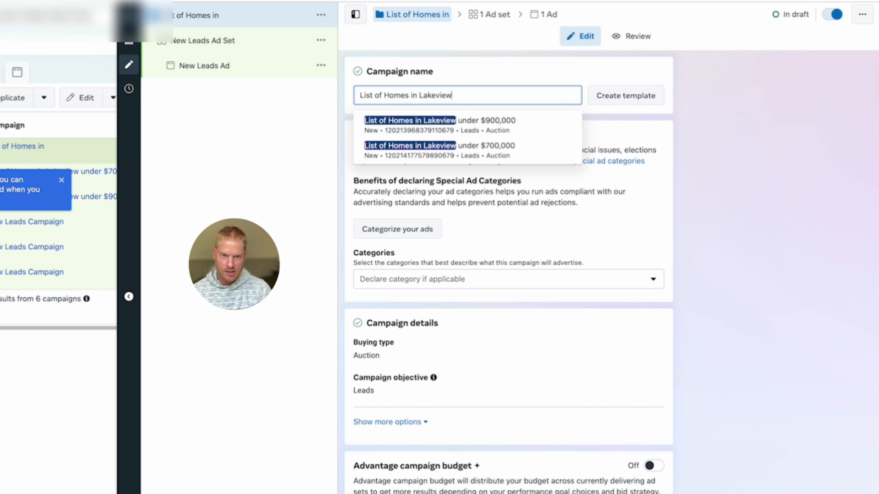
{"action": "type", "text": " under"}
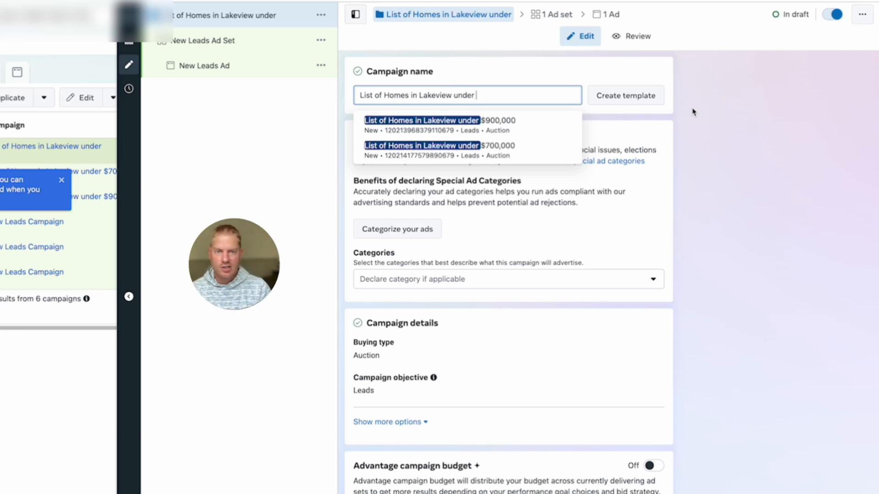
{"action": "type", "text": "$600,000"}
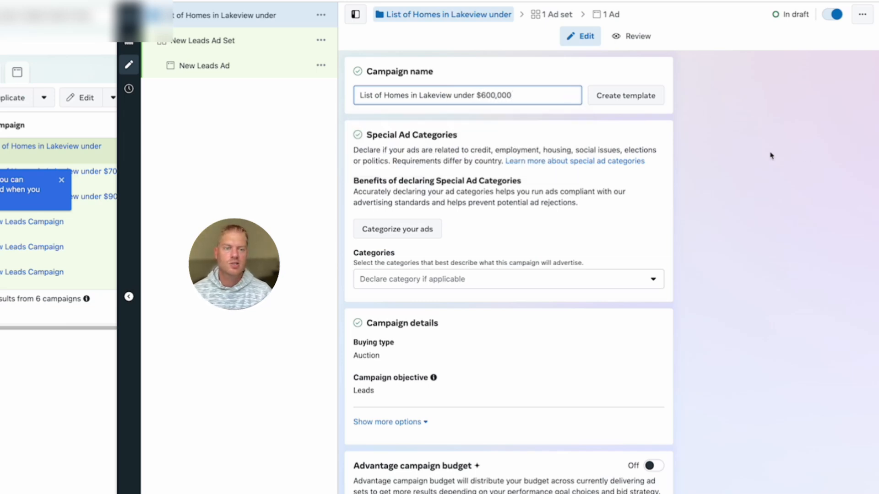
{"action": "left_click", "coordinate": [726, 166]}
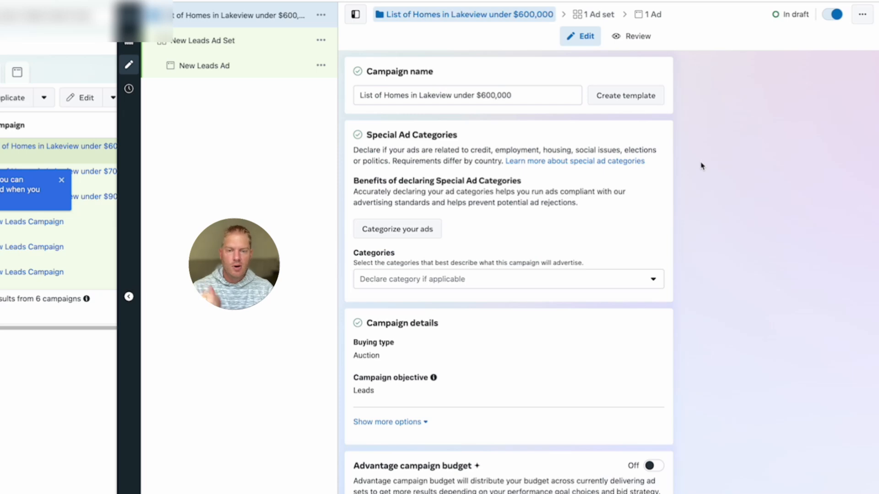
{"action": "scroll", "coordinate": [675, 190], "scroll_direction": "down", "scroll_amount": 1}
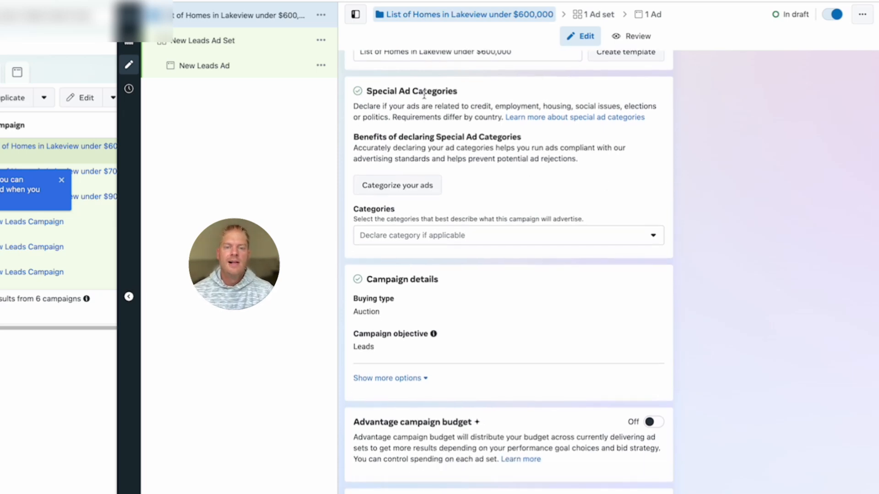
Declare Housing as the campaign's special ad category, then continue to the ad set.
{"action": "left_click", "coordinate": [489, 238]}
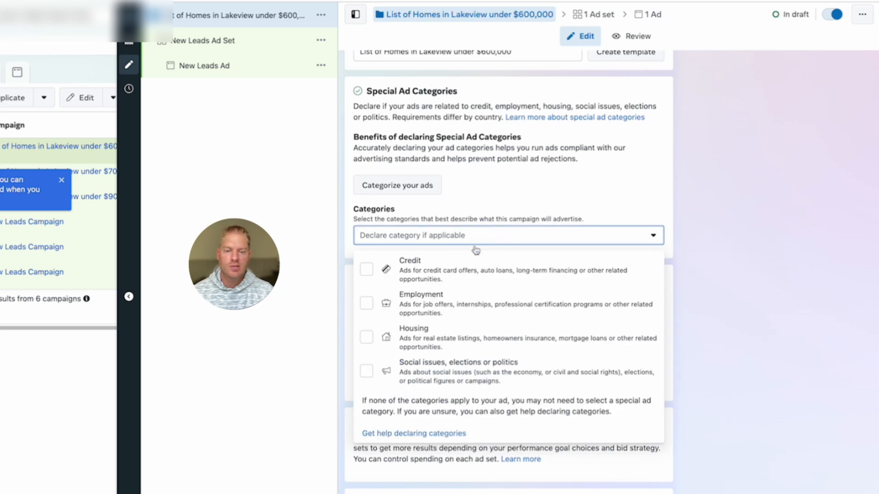
{"action": "left_click", "coordinate": [367, 340]}
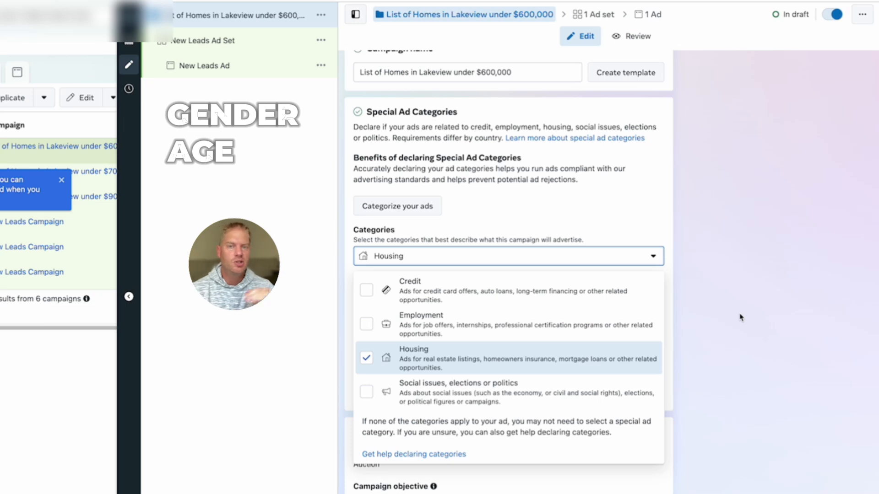
{"action": "left_click", "coordinate": [711, 316]}
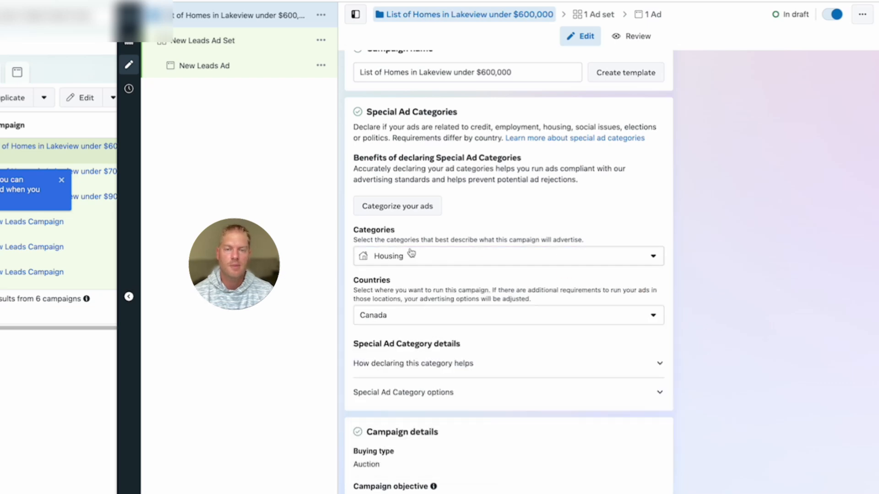
{"action": "scroll", "coordinate": [370, 263], "scroll_direction": "down", "scroll_amount": 3}
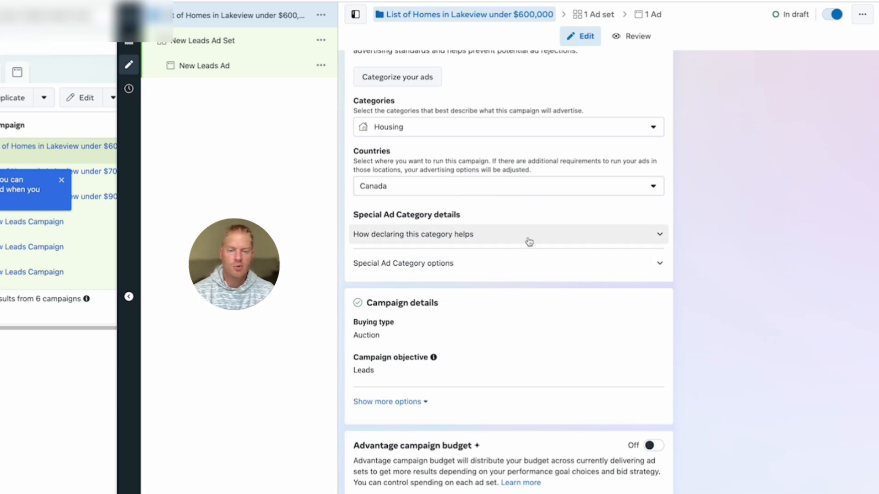
{"action": "scroll", "coordinate": [528, 242], "scroll_direction": "down", "scroll_amount": 1}
{"action": "scroll", "coordinate": [527, 241], "scroll_direction": "down", "scroll_amount": 2}
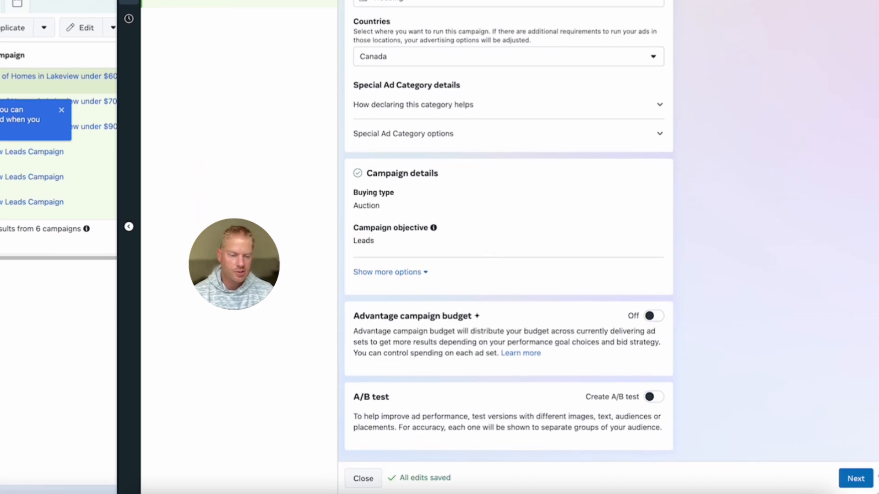
{"action": "left_click", "coordinate": [855, 480]}
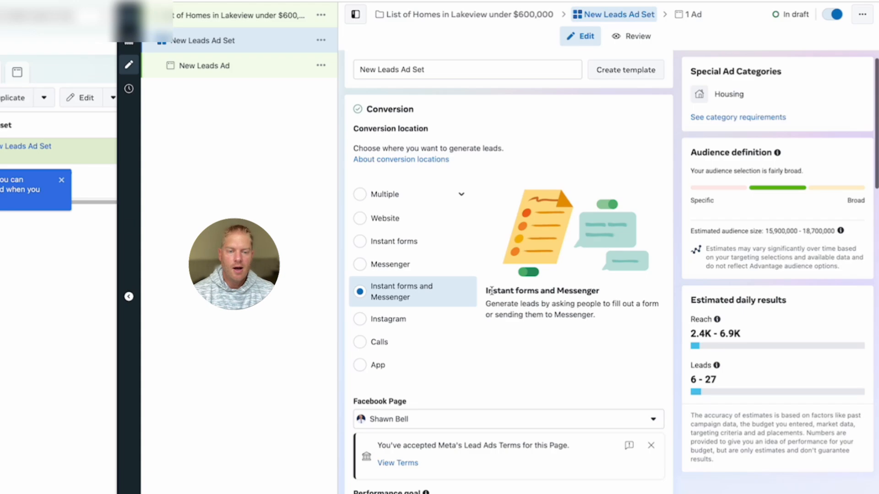
Set the ad set's conversion location to Instant forms only, then review Budget & schedule.
{"action": "left_click", "coordinate": [359, 241]}
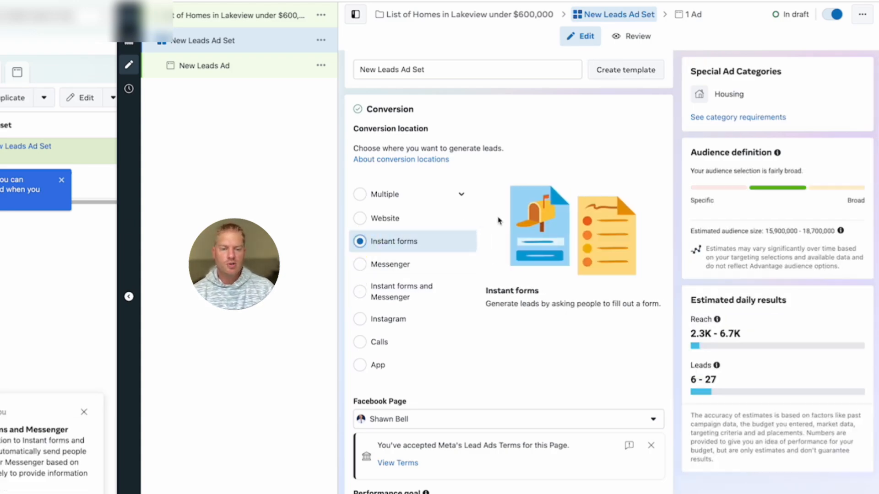
{"action": "scroll", "coordinate": [498, 220], "scroll_direction": "down", "scroll_amount": 1}
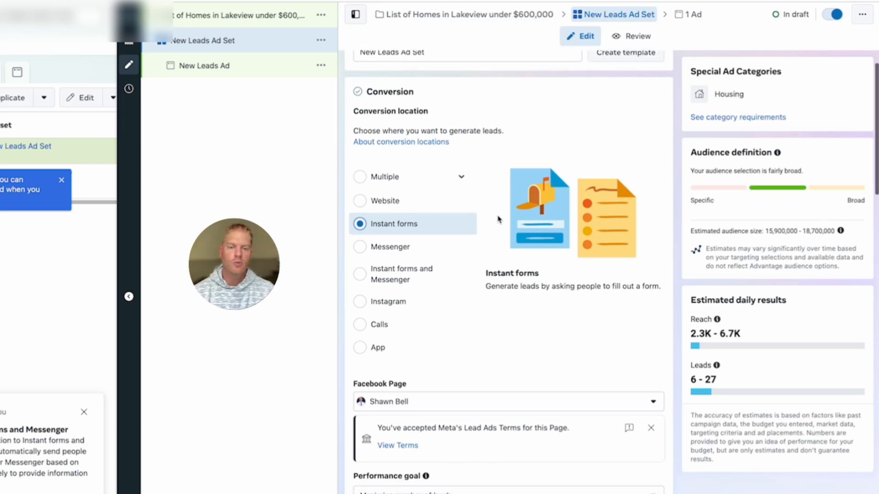
{"action": "scroll", "coordinate": [498, 220], "scroll_direction": "up", "scroll_amount": 1}
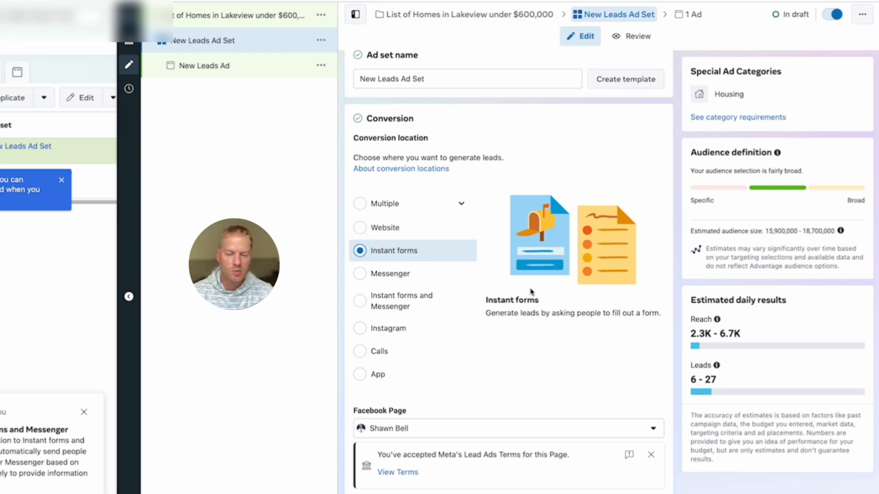
{"action": "scroll", "coordinate": [534, 291], "scroll_direction": "down", "scroll_amount": 2}
{"action": "scroll", "coordinate": [534, 292], "scroll_direction": "down", "scroll_amount": 7}
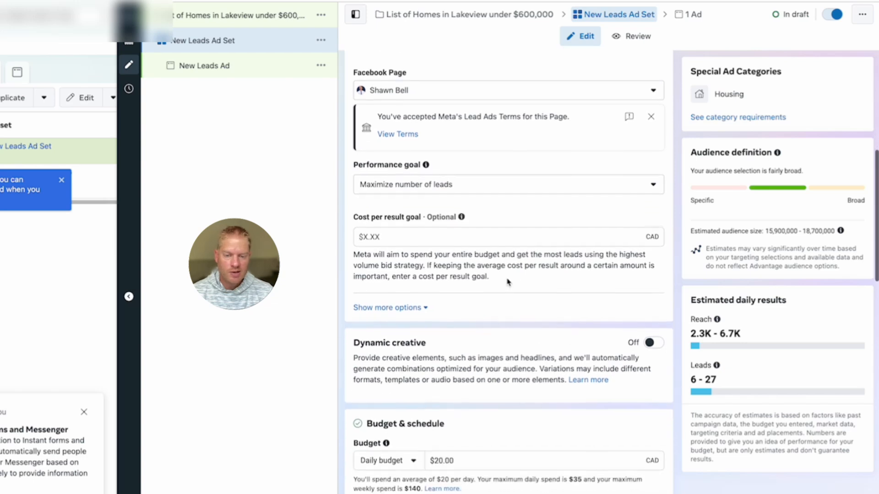
{"action": "scroll", "coordinate": [503, 289], "scroll_direction": "down", "scroll_amount": 3}
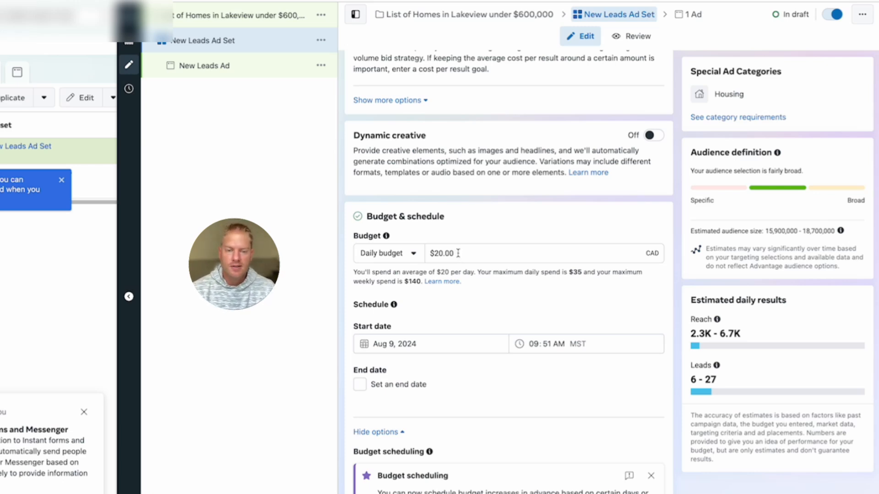
{"action": "scroll", "coordinate": [458, 254], "scroll_direction": "up", "scroll_amount": 1}
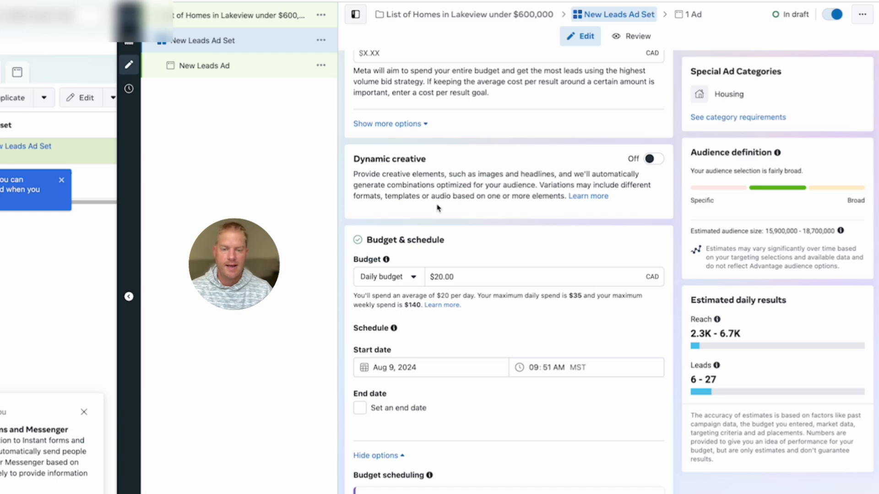
{"action": "left_click", "coordinate": [450, 277]}
{"action": "left_click", "coordinate": [492, 253]}
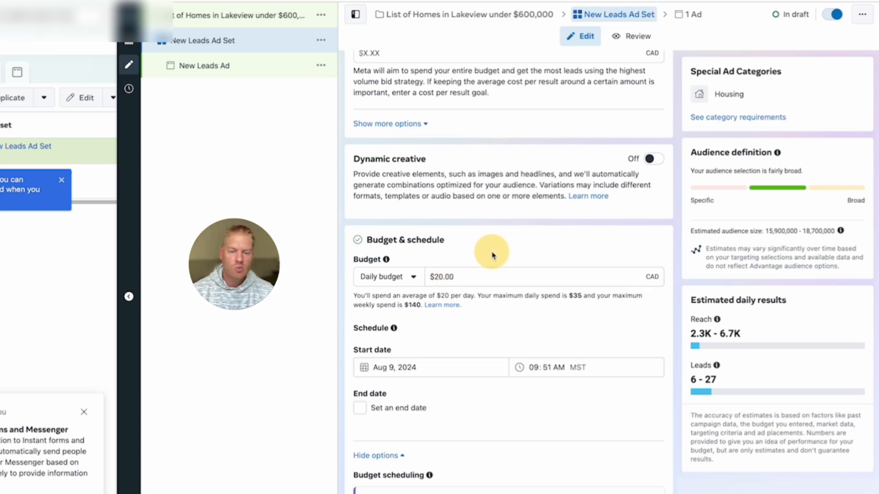
{"action": "scroll", "coordinate": [491, 252], "scroll_direction": "down", "scroll_amount": 1}
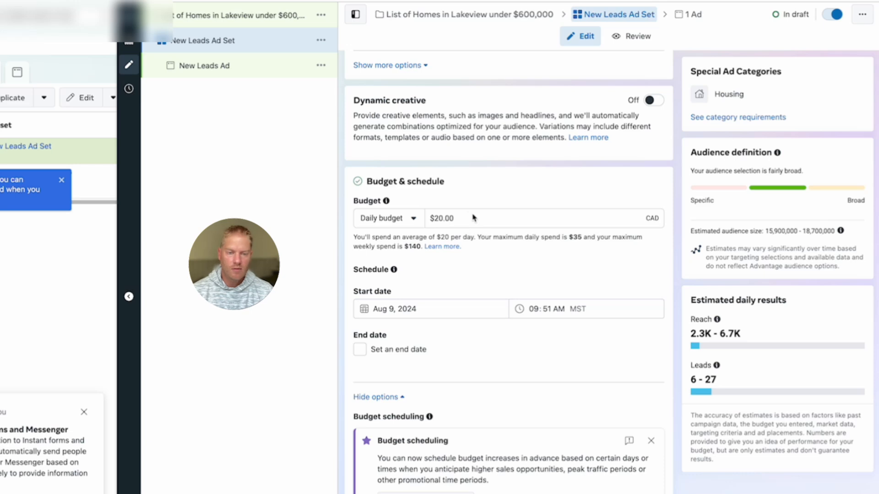
{"action": "scroll", "coordinate": [480, 224], "scroll_direction": "down", "scroll_amount": 1}
{"action": "scroll", "coordinate": [479, 232], "scroll_direction": "up", "scroll_amount": 1}
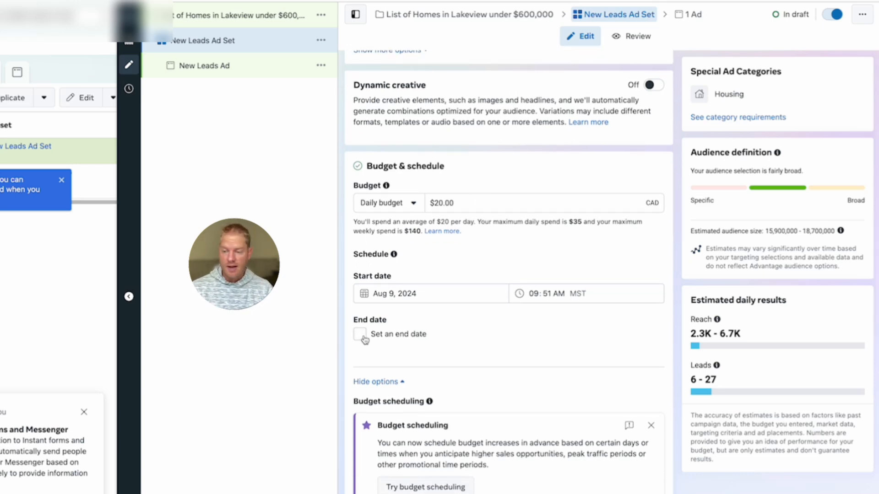
{"action": "scroll", "coordinate": [489, 275], "scroll_direction": "down", "scroll_amount": 1}
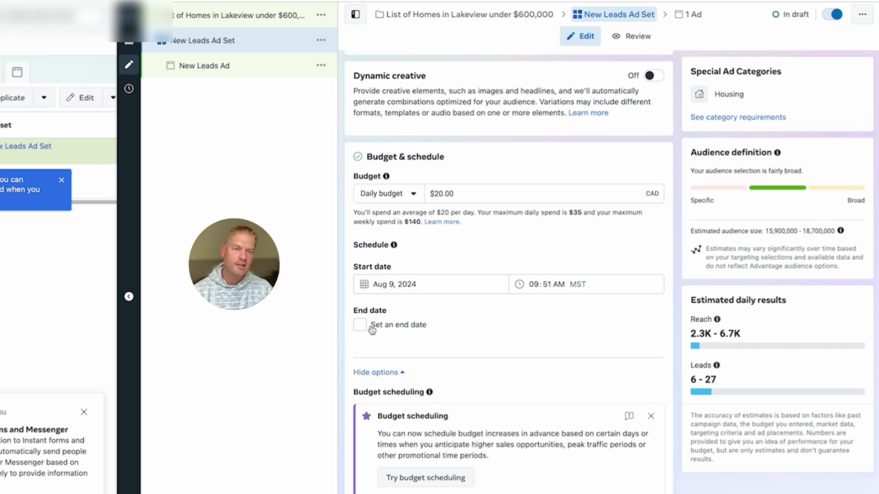
{"action": "scroll", "coordinate": [428, 274], "scroll_direction": "down", "scroll_amount": 9}
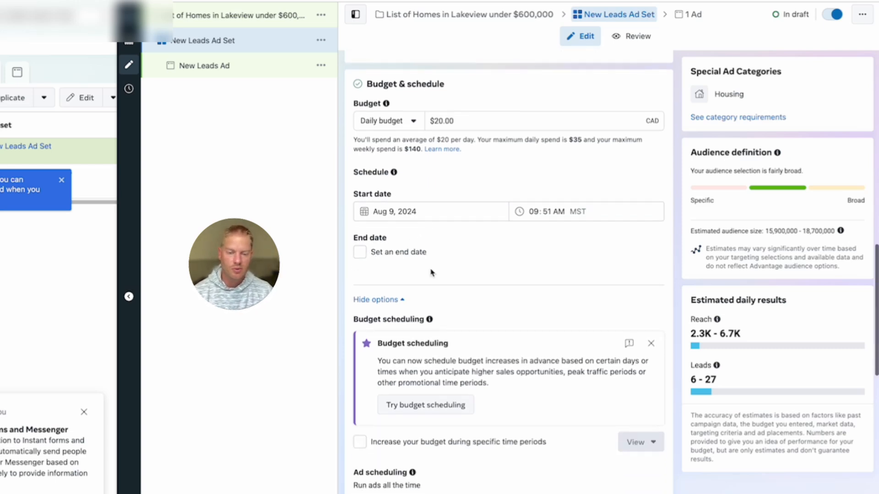
{"action": "scroll", "coordinate": [432, 275], "scroll_direction": "up", "scroll_amount": 7}
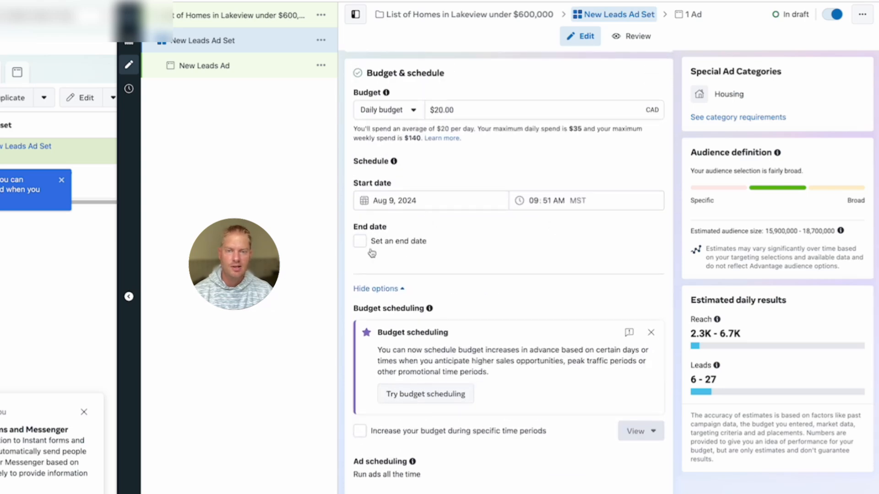
{"action": "scroll", "coordinate": [471, 177], "scroll_direction": "down", "scroll_amount": 2}
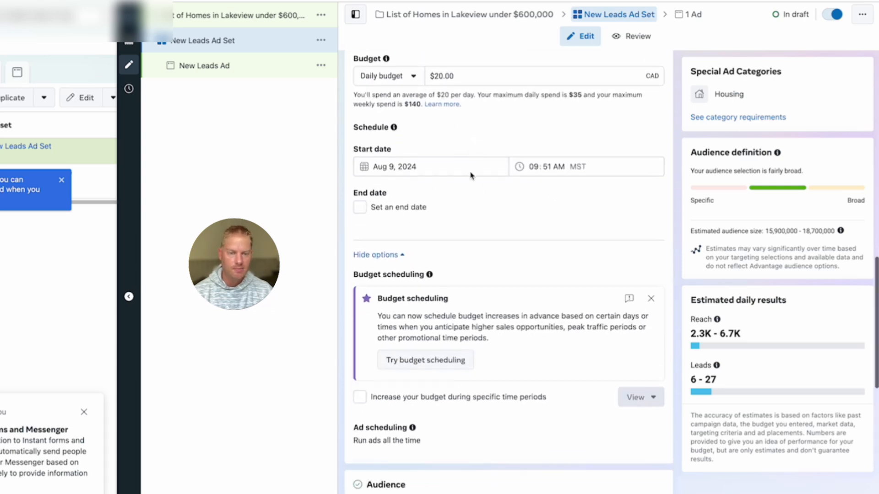
{"action": "scroll", "coordinate": [470, 177], "scroll_direction": "down", "scroll_amount": 7}
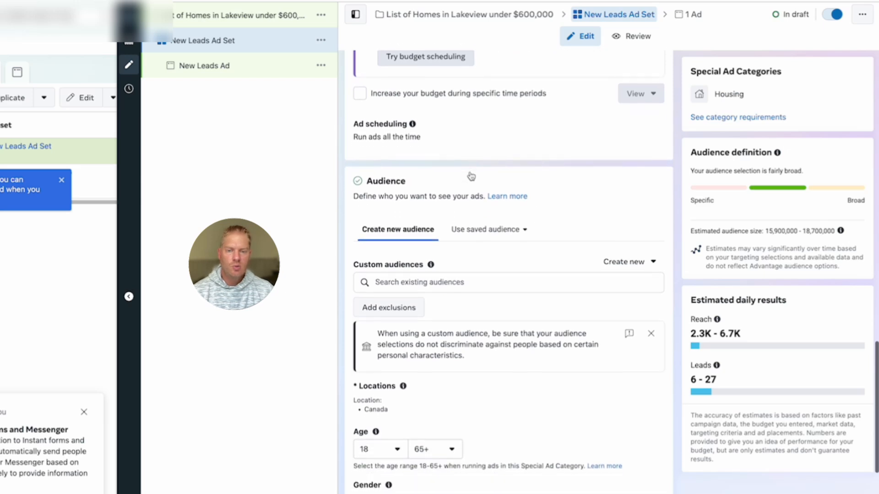
{"action": "scroll", "coordinate": [470, 176], "scroll_direction": "down", "scroll_amount": 2}
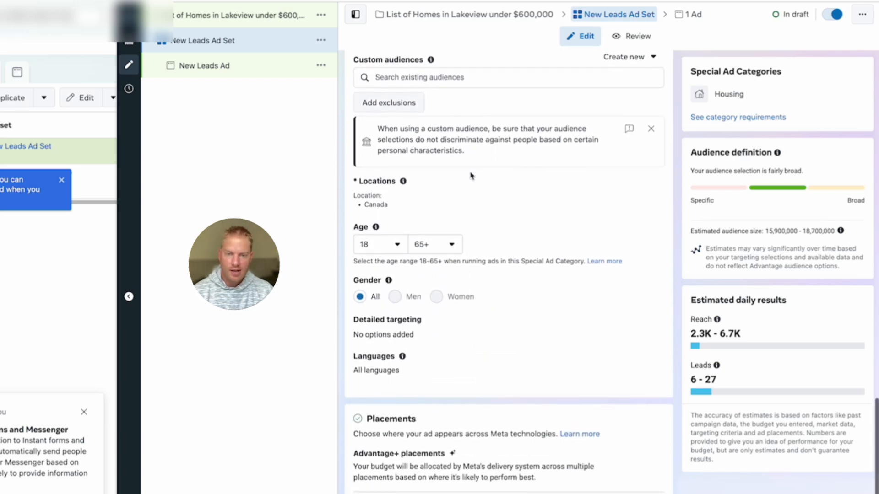
{"action": "scroll", "coordinate": [470, 175], "scroll_direction": "up", "scroll_amount": 1}
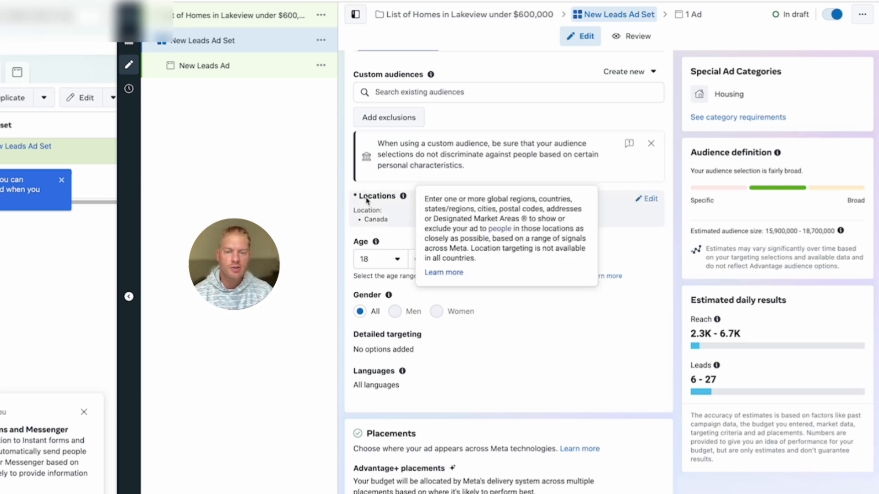
{"action": "mouse_move", "coordinate": [402, 198]}
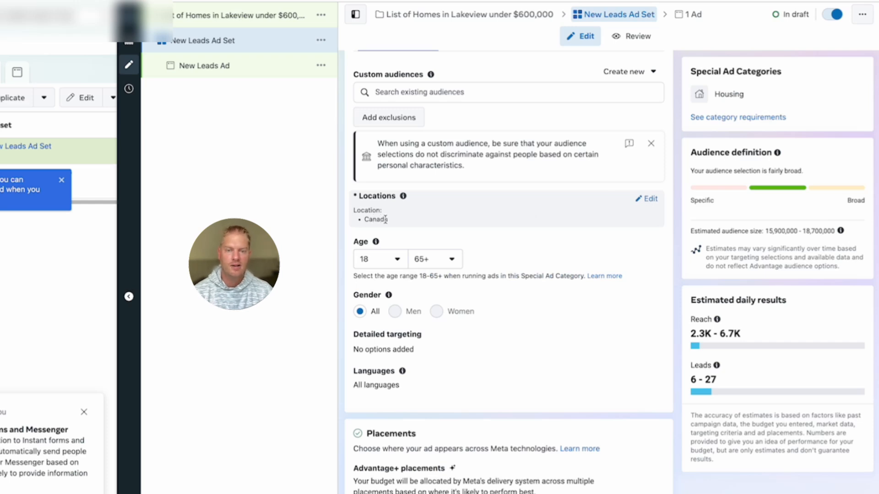
Replace Canada with Toronto, Ontario, Canada as the ad set's target location.
{"action": "left_click", "coordinate": [651, 201]}
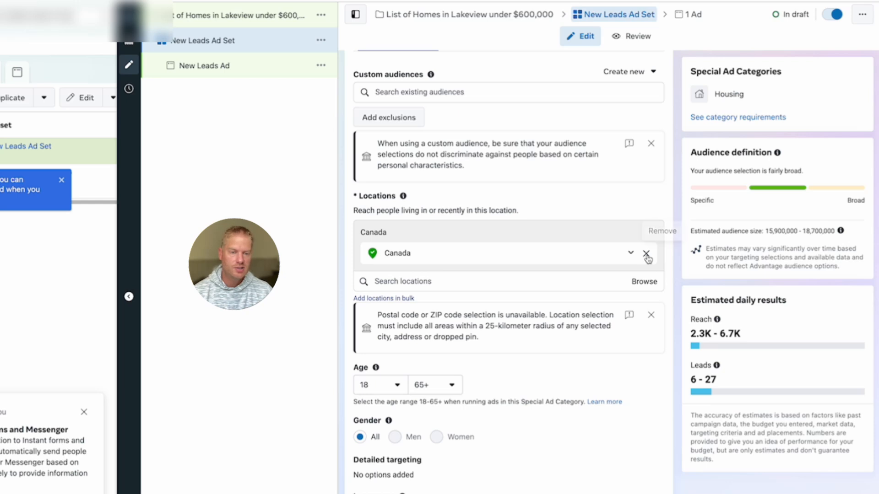
{"action": "left_click", "coordinate": [646, 254]}
{"action": "left_click", "coordinate": [435, 261]}
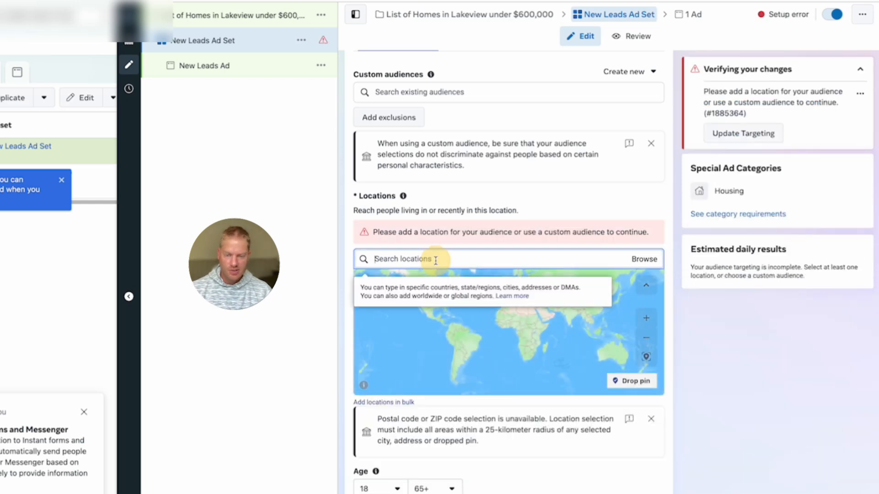
{"action": "type", "text": "toronto"}
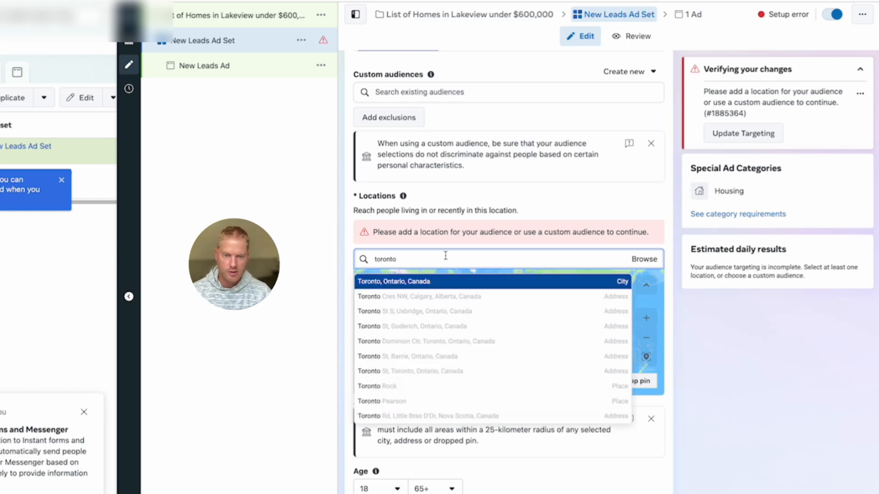
{"action": "scroll", "coordinate": [444, 255], "scroll_direction": "up", "scroll_amount": 3}
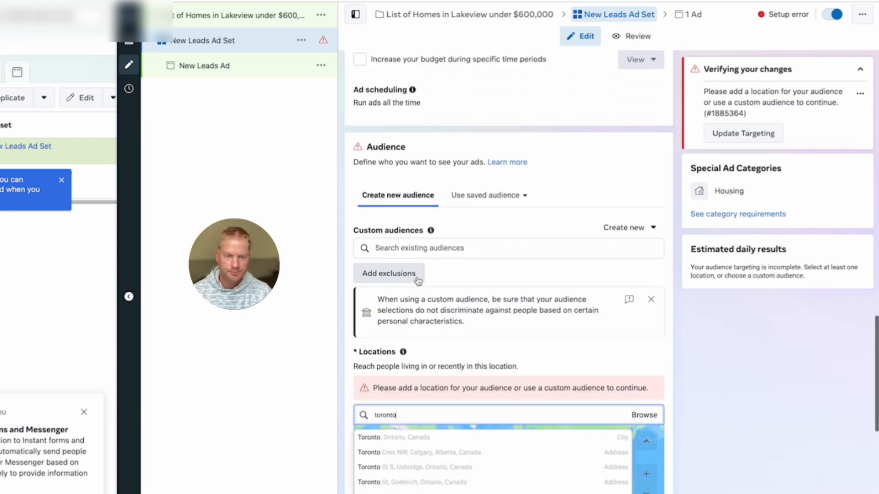
{"action": "left_click", "coordinate": [415, 438]}
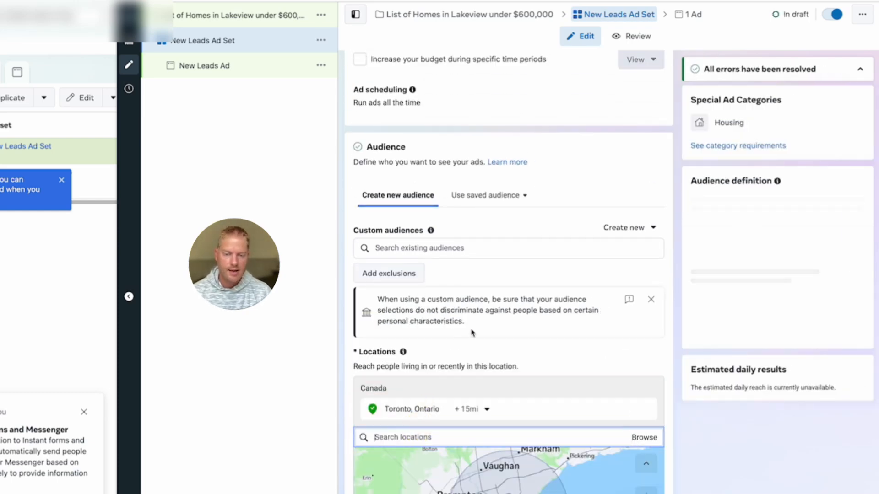
{"action": "scroll", "coordinate": [504, 357], "scroll_direction": "down", "scroll_amount": 3}
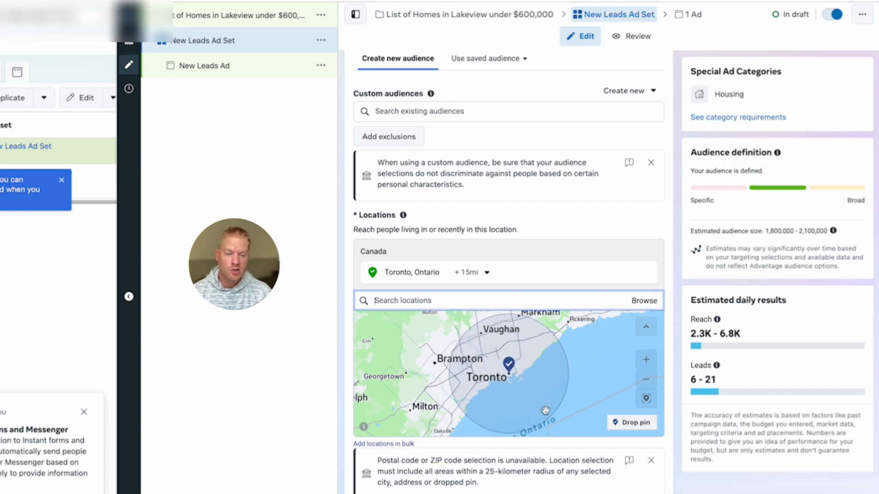
{"action": "left_click", "coordinate": [488, 273]}
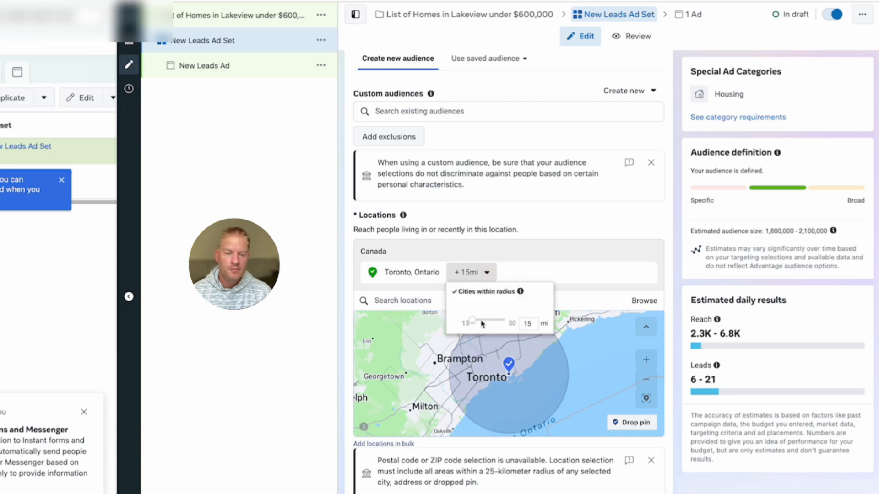
{"action": "left_click_drag", "start_coordinate": [478, 323], "coordinate": [491, 327]}
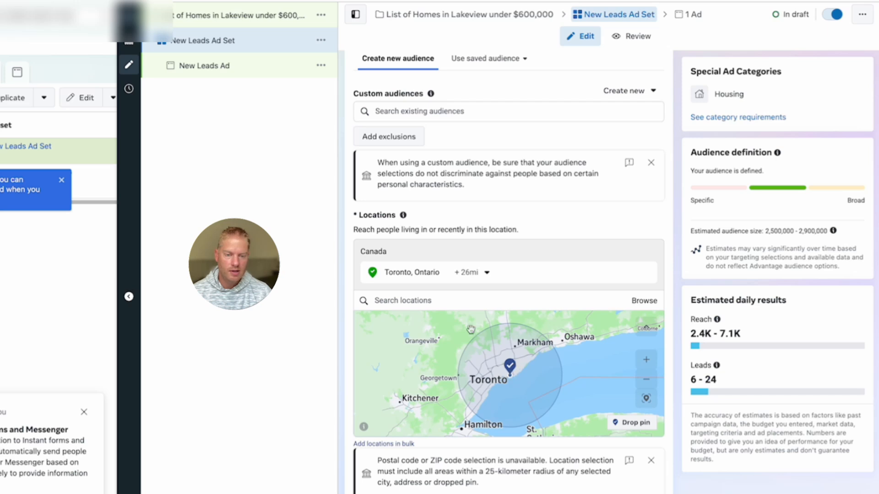
{"action": "left_click", "coordinate": [476, 273]}
{"action": "left_click_drag", "start_coordinate": [482, 322], "coordinate": [404, 324]}
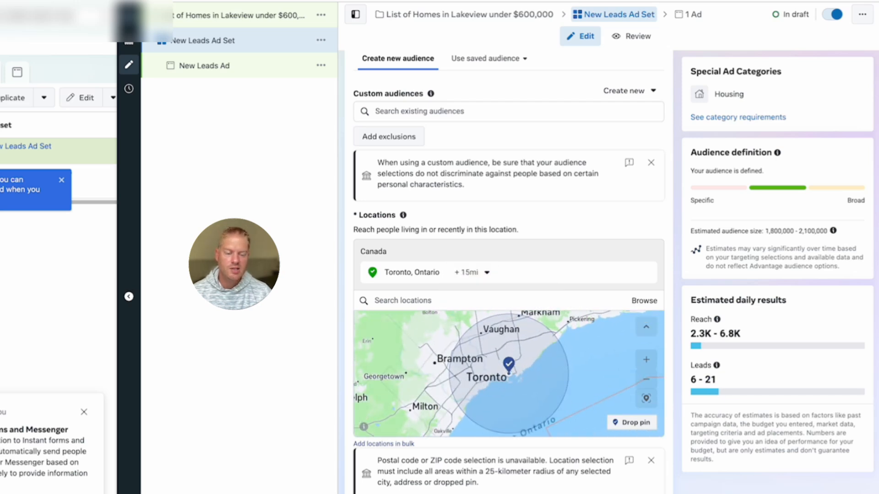
{"action": "scroll", "coordinate": [559, 466], "scroll_direction": "down", "scroll_amount": 1}
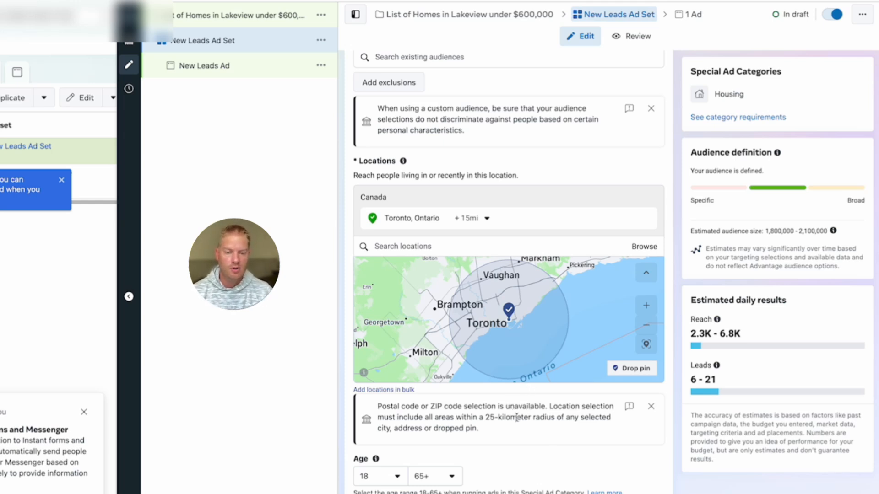
Reveal the extra placement options and edit the Advantage+ placements setting.
{"action": "scroll", "coordinate": [516, 418], "scroll_direction": "down", "scroll_amount": 4}
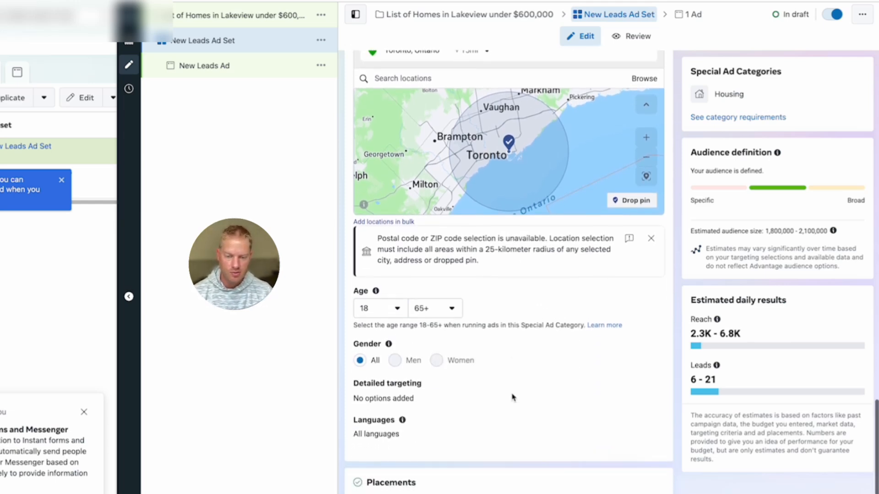
{"action": "scroll", "coordinate": [512, 398], "scroll_direction": "down", "scroll_amount": 3}
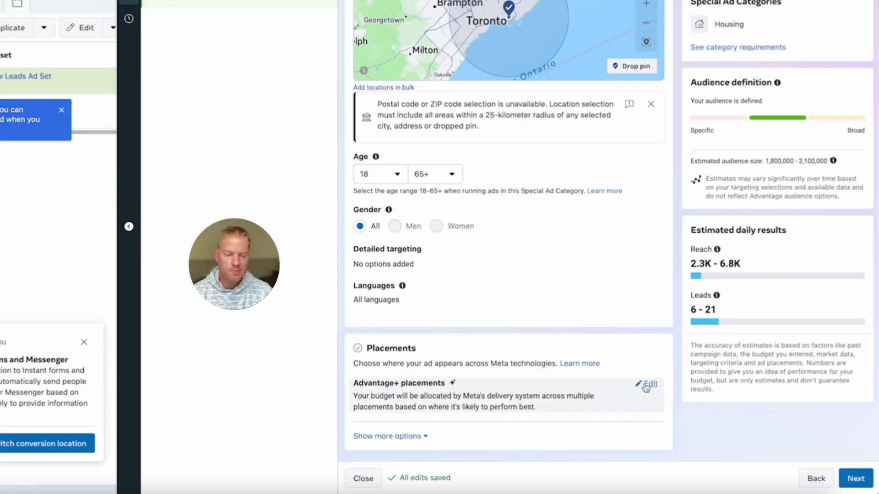
{"action": "left_click", "coordinate": [385, 436]}
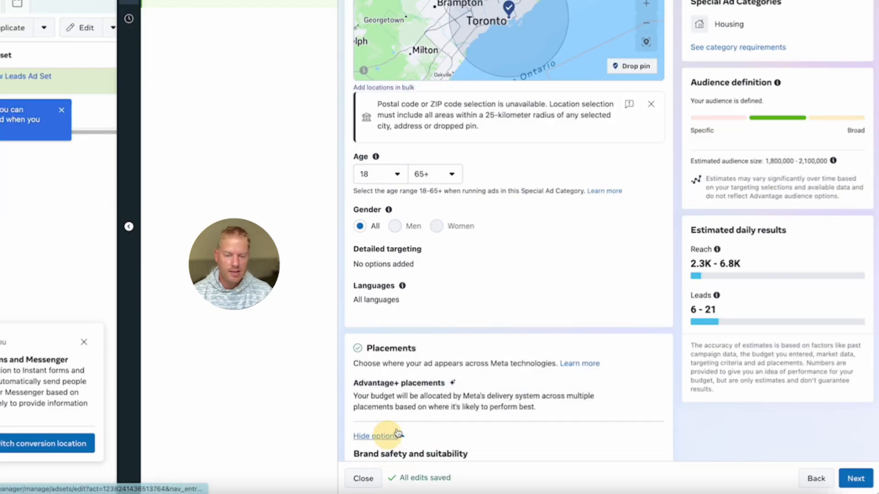
{"action": "scroll", "coordinate": [457, 384], "scroll_direction": "down", "scroll_amount": 3}
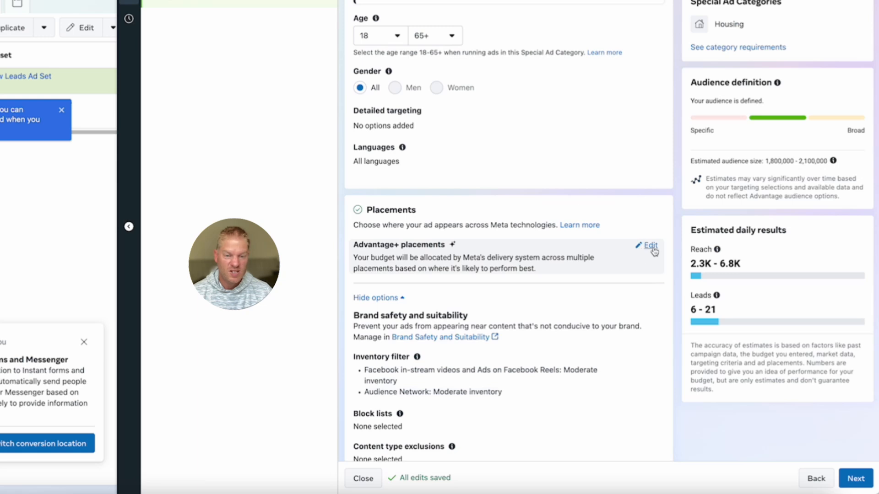
{"action": "left_click", "coordinate": [650, 251]}
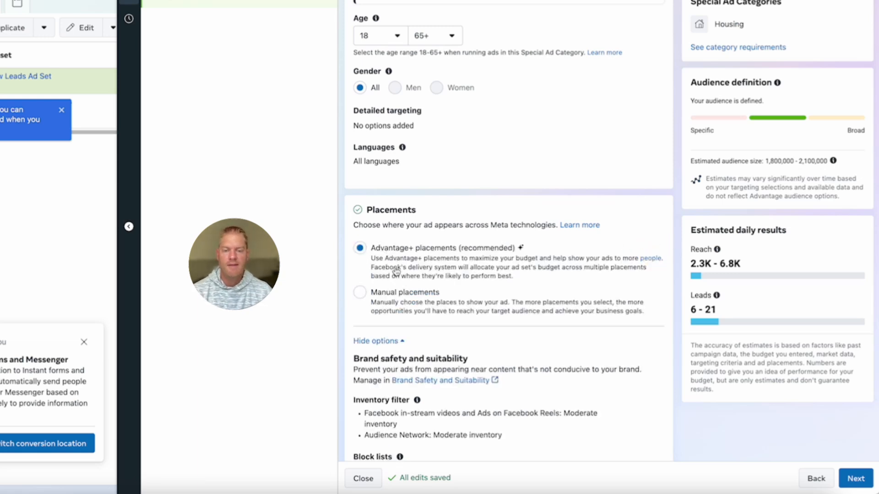
Switch to manual placements and drop Audience Network, Stories and Reels, In-stream, and Search results.
{"action": "left_click", "coordinate": [361, 293]}
{"action": "scroll", "coordinate": [430, 291], "scroll_direction": "down", "scroll_amount": 4}
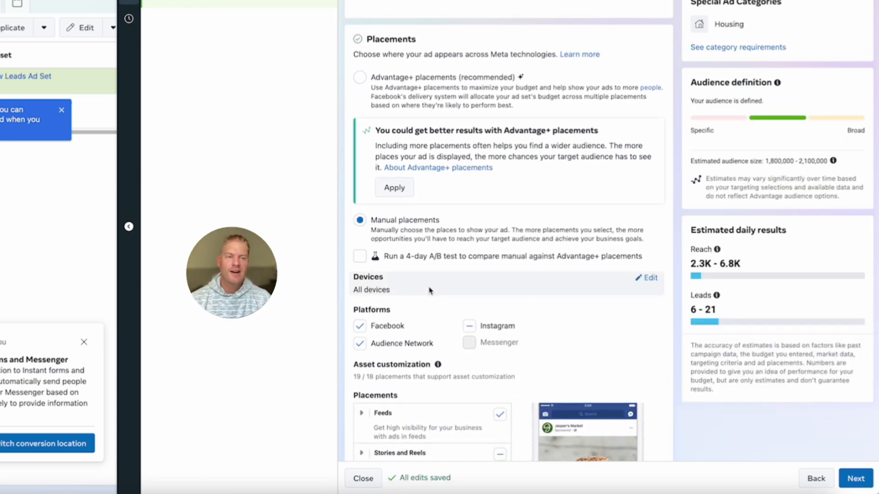
{"action": "scroll", "coordinate": [429, 291], "scroll_direction": "down", "scroll_amount": 3}
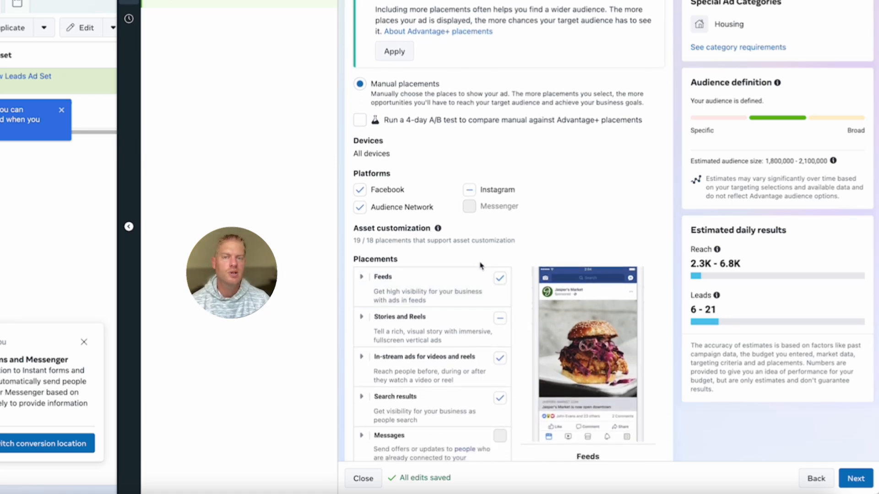
{"action": "left_click", "coordinate": [360, 208]}
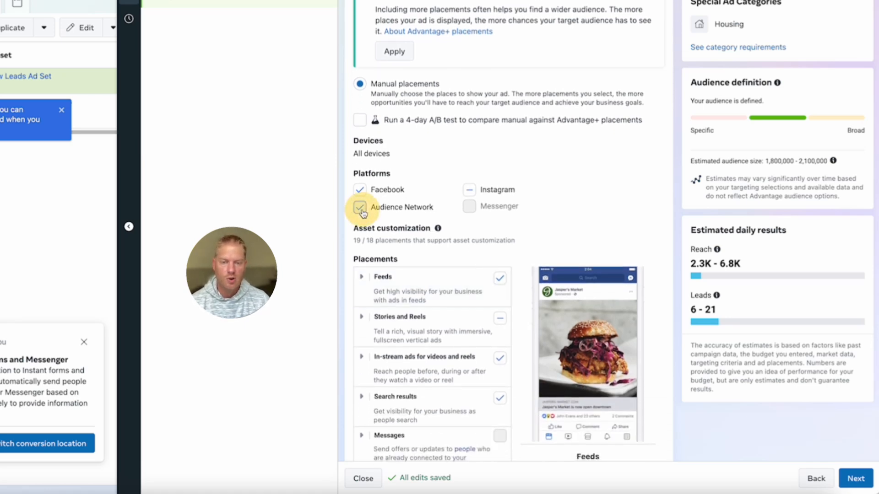
{"action": "scroll", "coordinate": [366, 213], "scroll_direction": "down", "scroll_amount": 2}
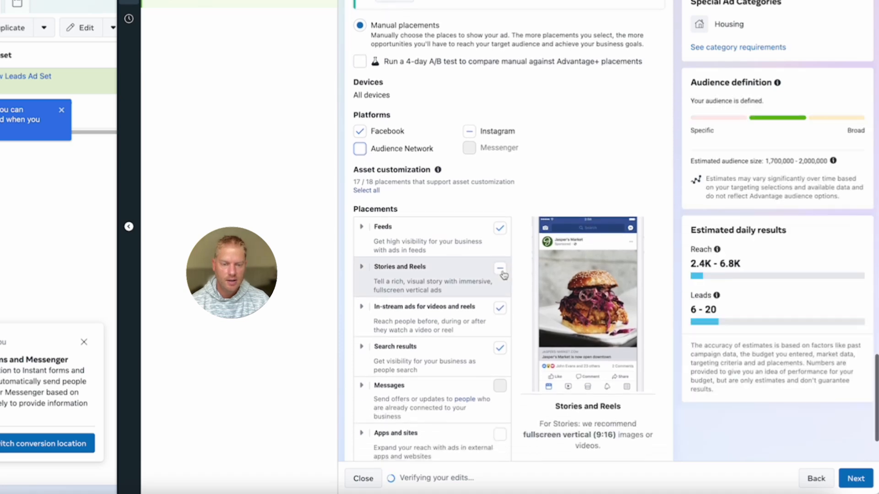
{"action": "left_click", "coordinate": [503, 273]}
{"action": "left_click", "coordinate": [500, 259]}
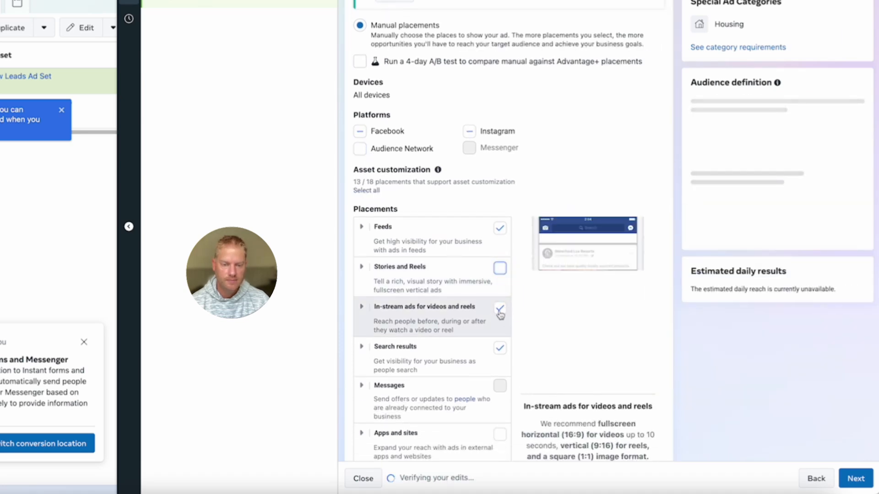
{"action": "left_click", "coordinate": [502, 316]}
{"action": "left_click", "coordinate": [500, 348]}
{"action": "scroll", "coordinate": [500, 353], "scroll_direction": "down", "scroll_amount": 2}
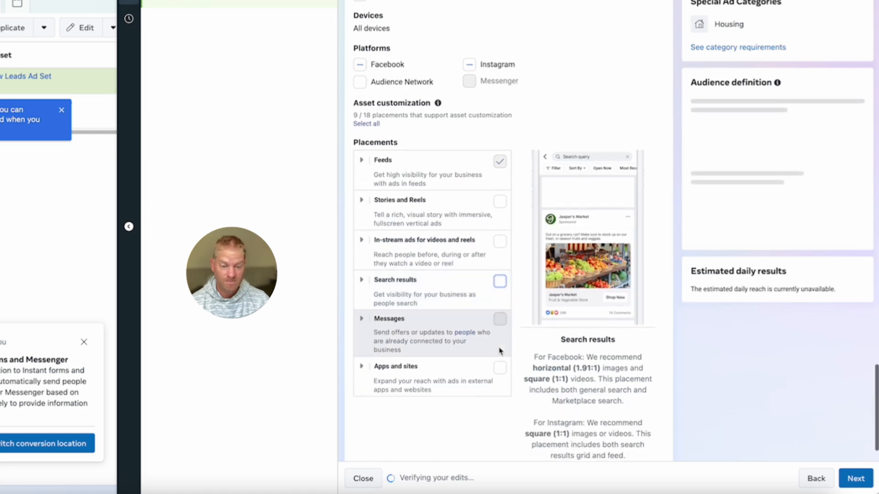
{"action": "scroll", "coordinate": [499, 351], "scroll_direction": "up", "scroll_amount": 2}
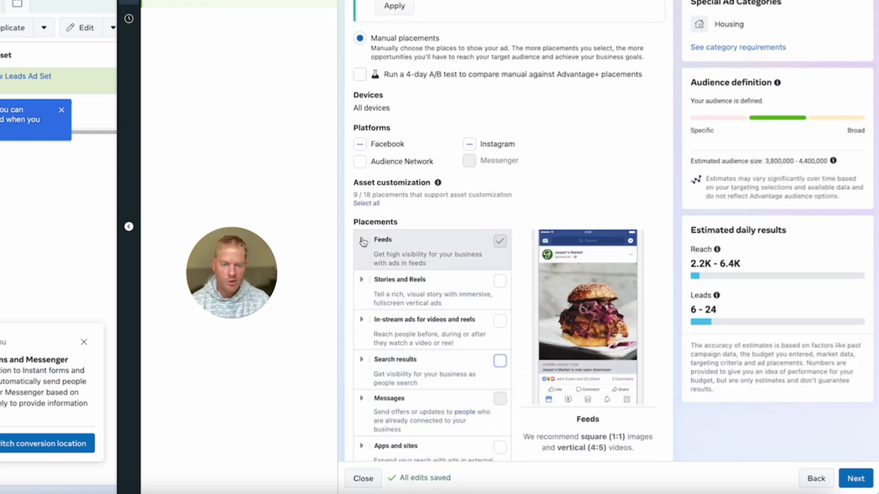
Under Feeds, uncheck every placement except Facebook Feed and Instagram feed.
{"action": "left_click", "coordinate": [393, 256]}
{"action": "scroll", "coordinate": [476, 273], "scroll_direction": "down", "scroll_amount": 1}
{"action": "left_click", "coordinate": [500, 409]}
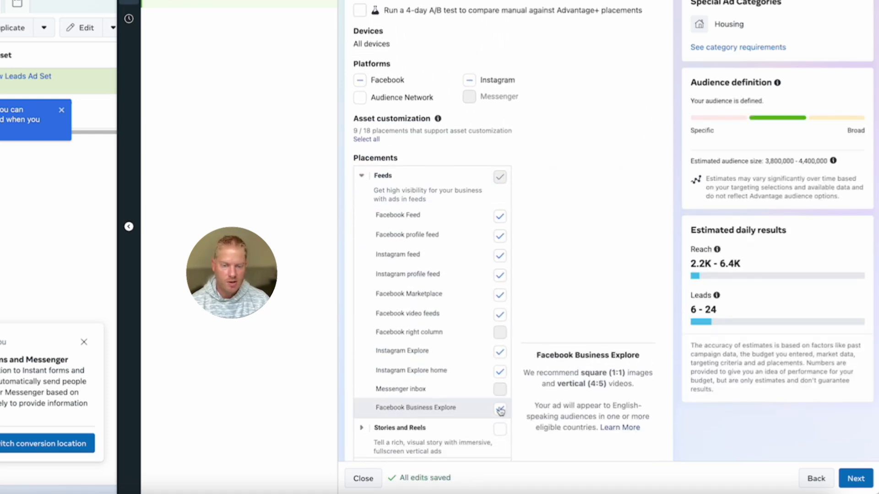
{"action": "left_click", "coordinate": [499, 371]}
{"action": "left_click", "coordinate": [501, 353]}
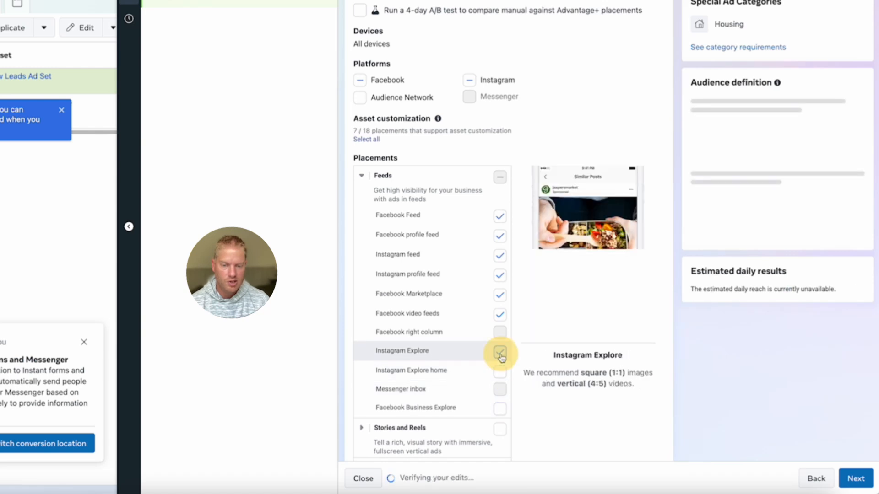
{"action": "left_click", "coordinate": [502, 316]}
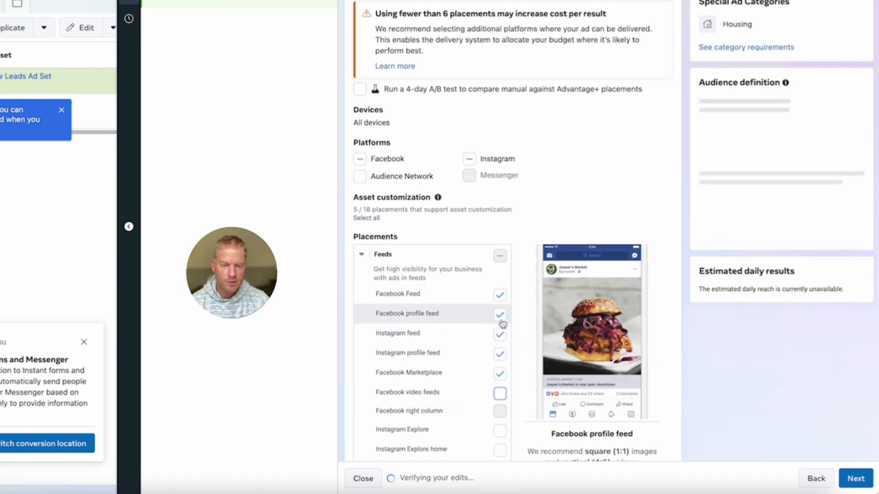
{"action": "left_click", "coordinate": [500, 315]}
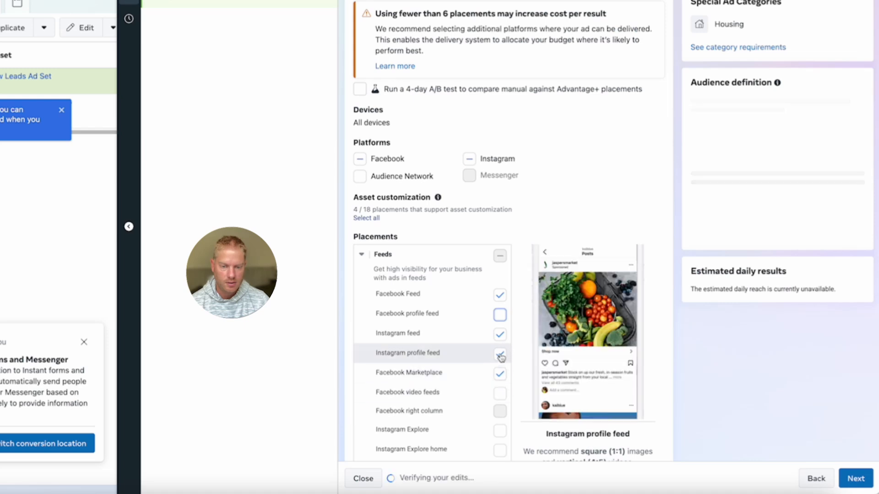
{"action": "left_click", "coordinate": [501, 355]}
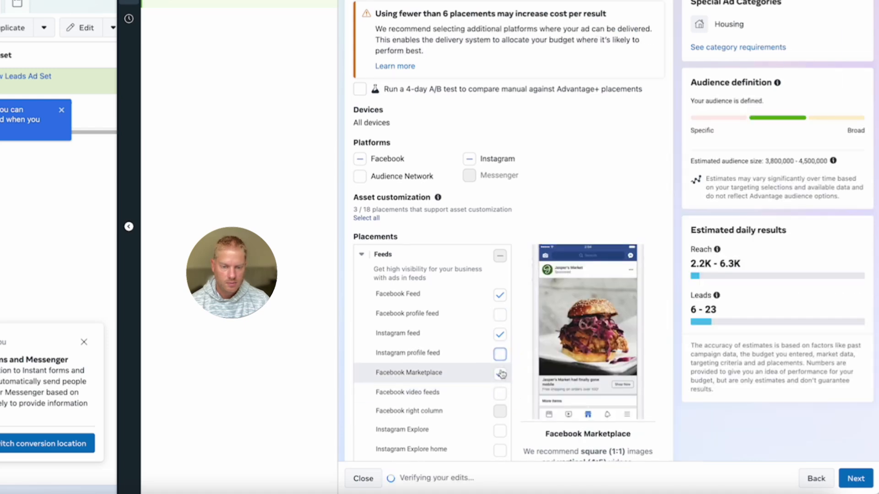
{"action": "left_click", "coordinate": [500, 374]}
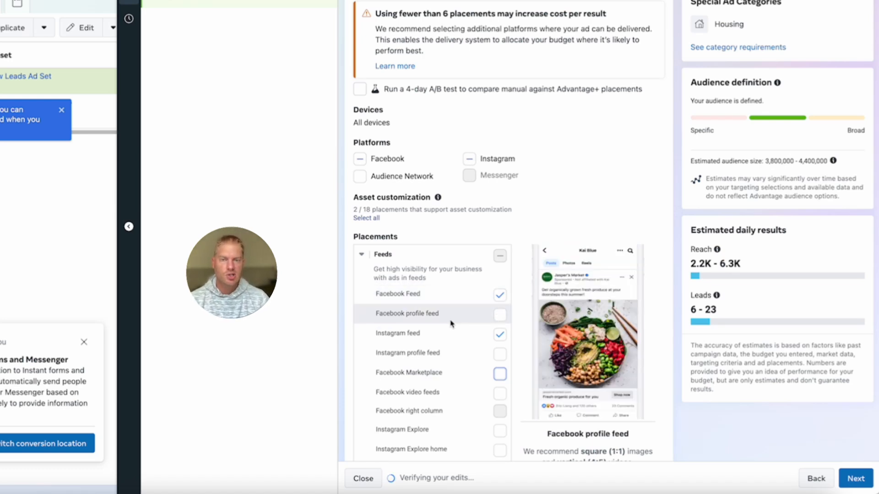
{"action": "scroll", "coordinate": [453, 336], "scroll_direction": "down", "scroll_amount": 1}
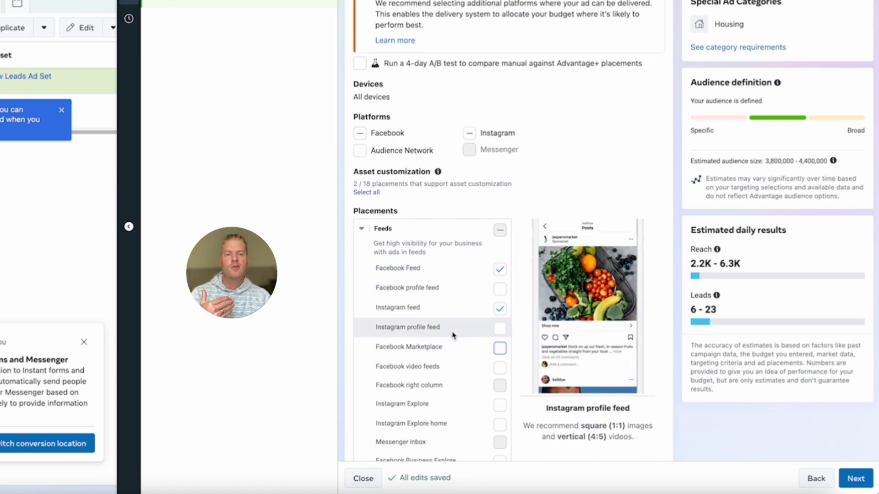
{"action": "scroll", "coordinate": [454, 335], "scroll_direction": "down", "scroll_amount": 1}
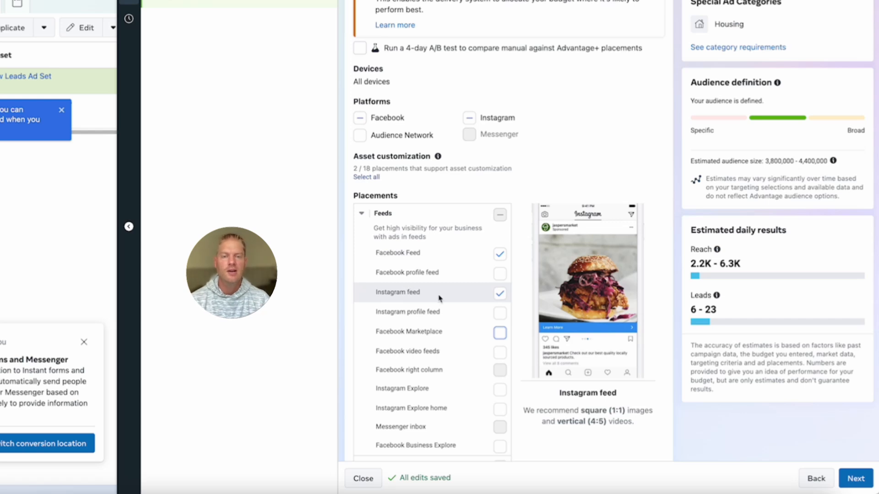
{"action": "scroll", "coordinate": [453, 295], "scroll_direction": "down", "scroll_amount": 5}
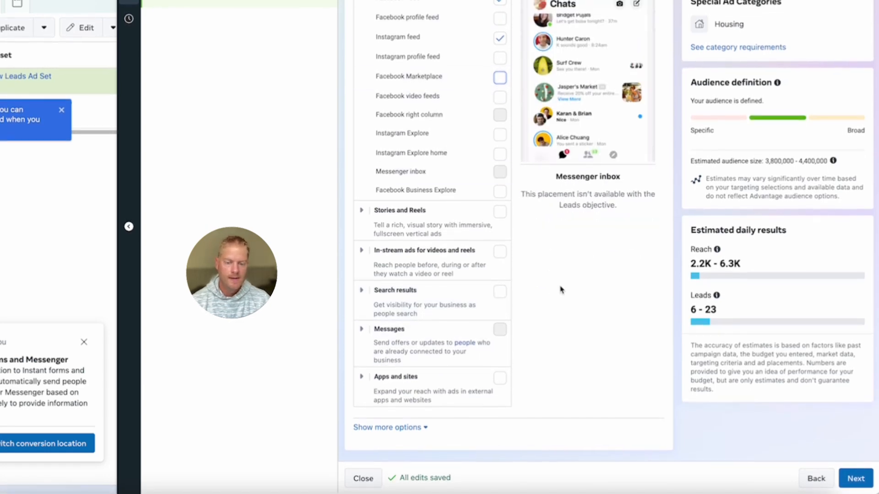
Continue from the ad set to the New Leads Ad editor.
{"action": "left_click", "coordinate": [855, 476]}
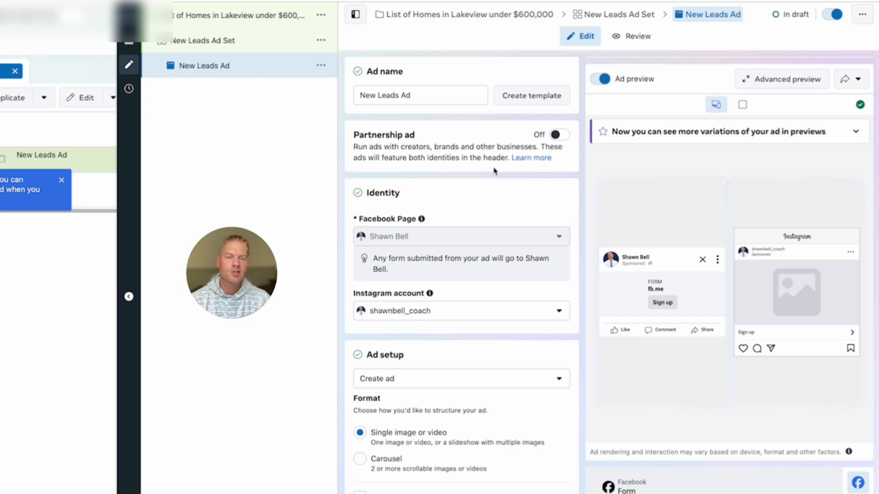
{"action": "scroll", "coordinate": [494, 171], "scroll_direction": "down", "scroll_amount": 2}
{"action": "mouse_move", "coordinate": [423, 179]}
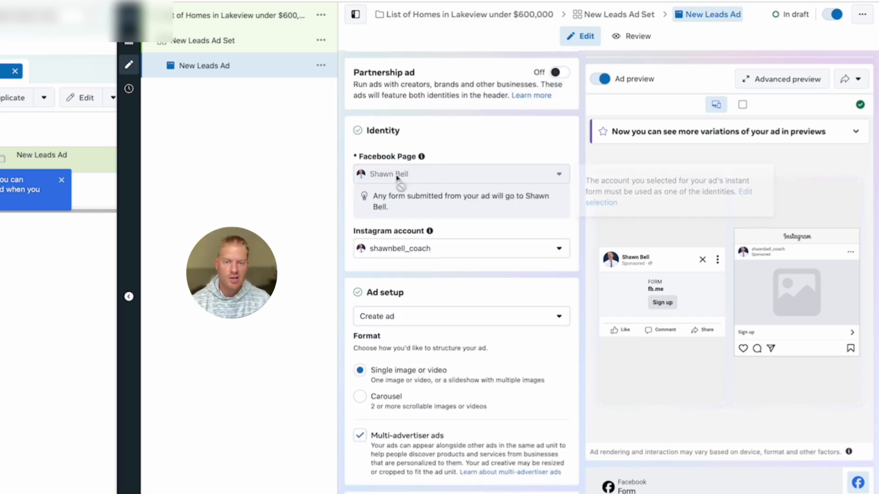
Under Ad creative, choose Add image from the Add media options.
{"action": "scroll", "coordinate": [445, 253], "scroll_direction": "down", "scroll_amount": 1}
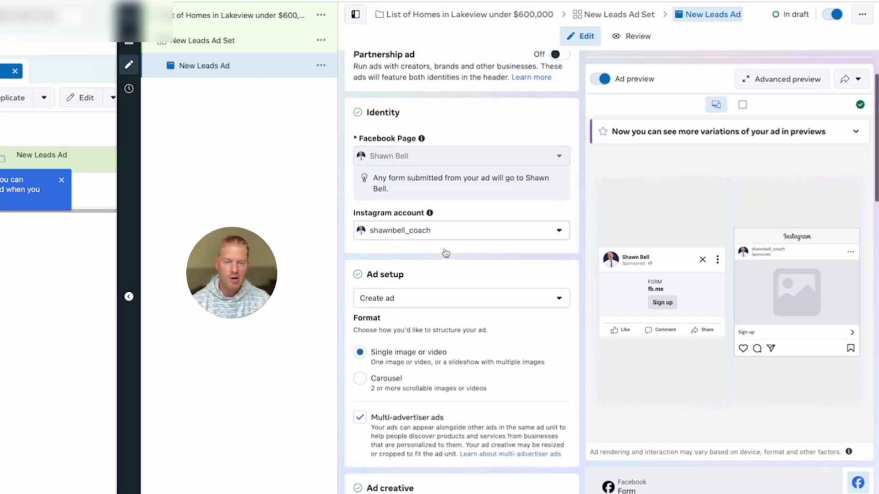
{"action": "scroll", "coordinate": [446, 253], "scroll_direction": "down", "scroll_amount": 2}
{"action": "scroll", "coordinate": [446, 253], "scroll_direction": "down", "scroll_amount": 2}
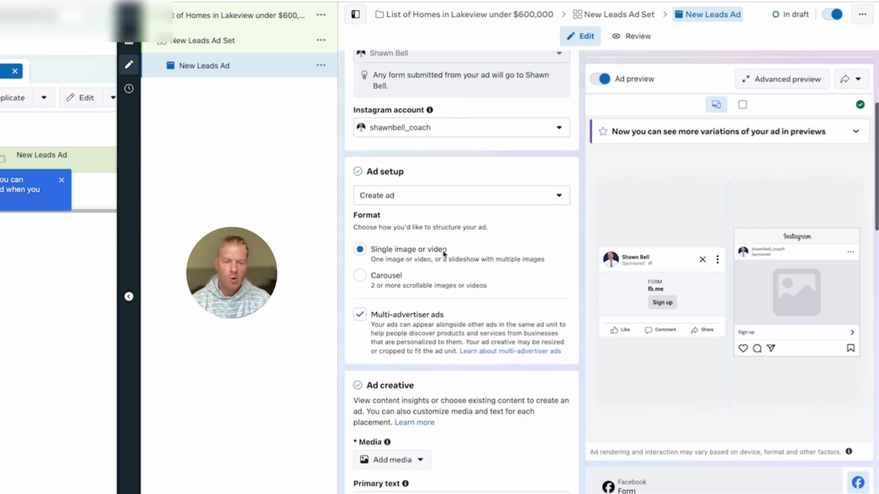
{"action": "scroll", "coordinate": [443, 252], "scroll_direction": "down", "scroll_amount": 1}
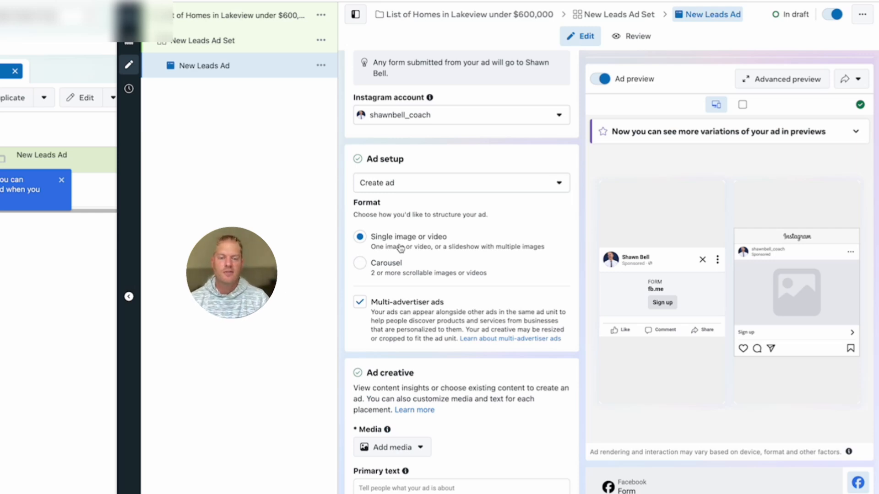
{"action": "scroll", "coordinate": [360, 304], "scroll_direction": "down", "scroll_amount": 1}
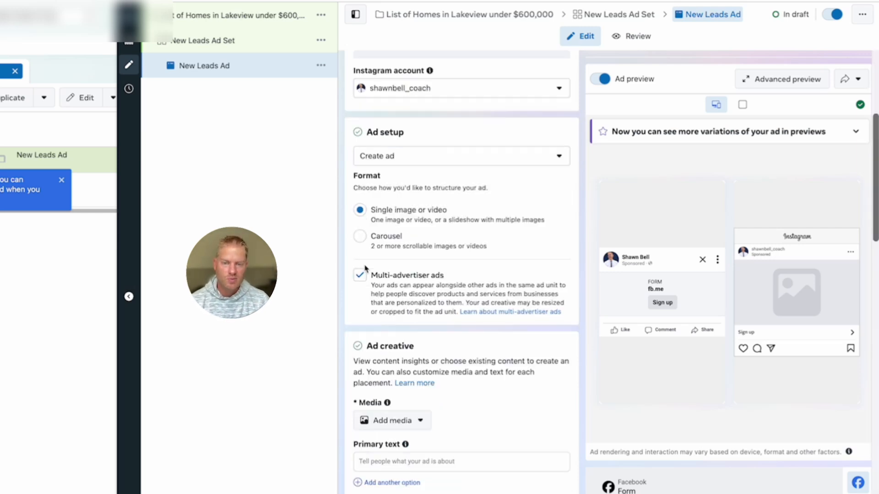
{"action": "scroll", "coordinate": [366, 284], "scroll_direction": "down", "scroll_amount": 4}
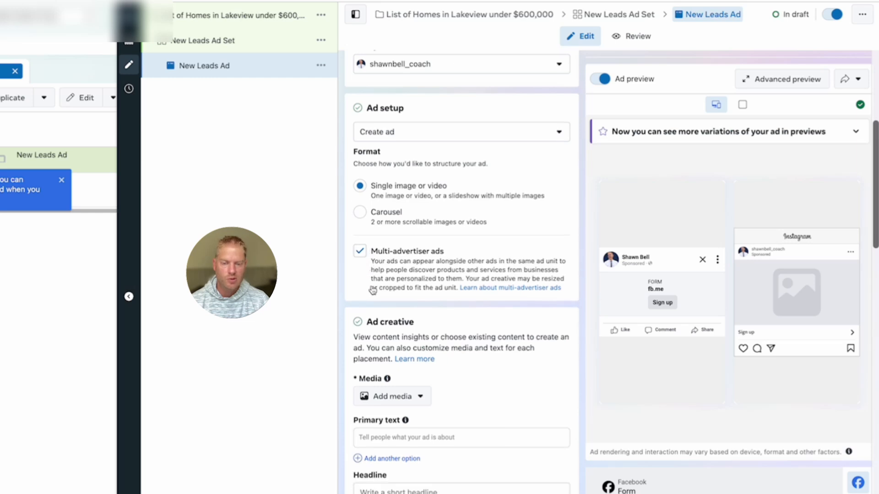
{"action": "scroll", "coordinate": [373, 289], "scroll_direction": "down", "scroll_amount": 1}
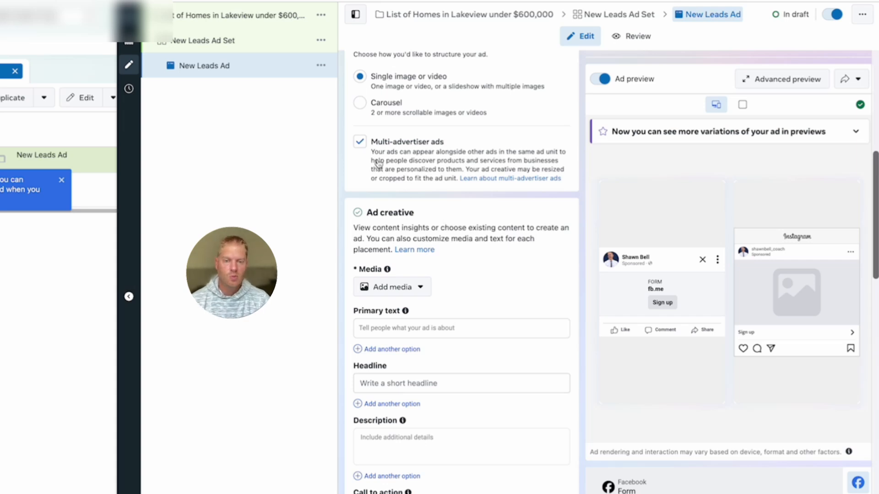
{"action": "scroll", "coordinate": [439, 275], "scroll_direction": "down", "scroll_amount": 2}
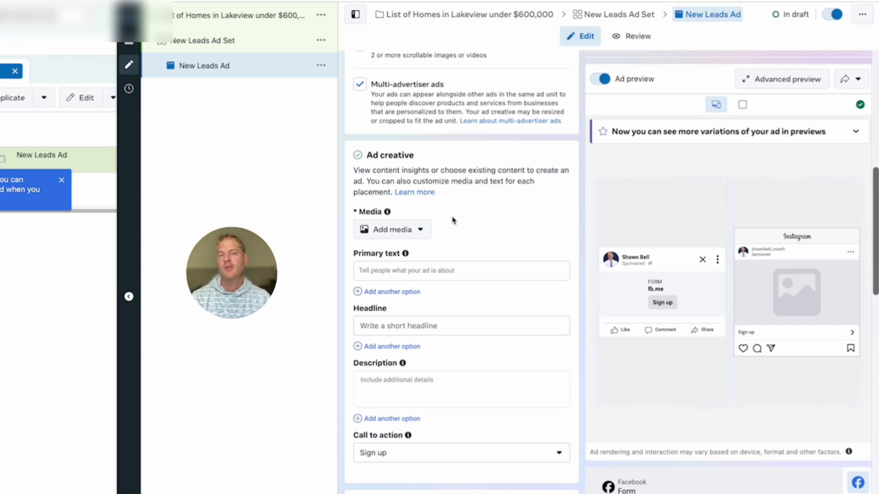
{"action": "scroll", "coordinate": [453, 219], "scroll_direction": "down", "scroll_amount": 1}
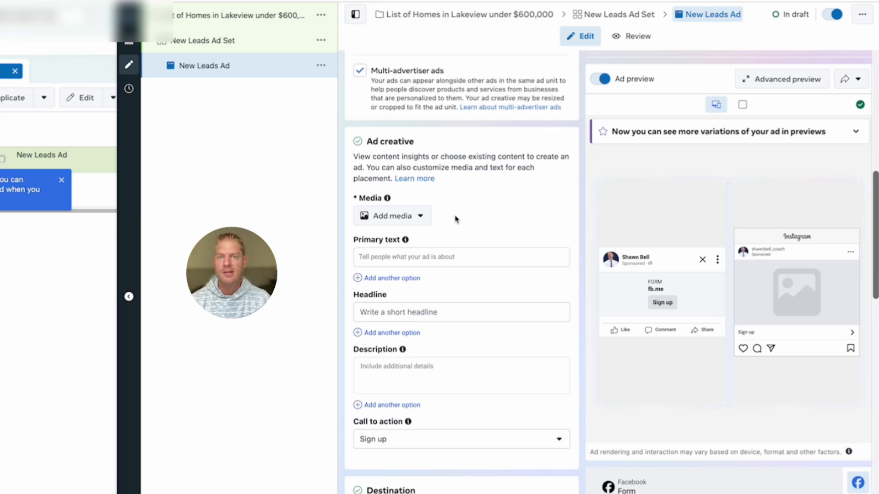
{"action": "scroll", "coordinate": [459, 218], "scroll_direction": "down", "scroll_amount": 1}
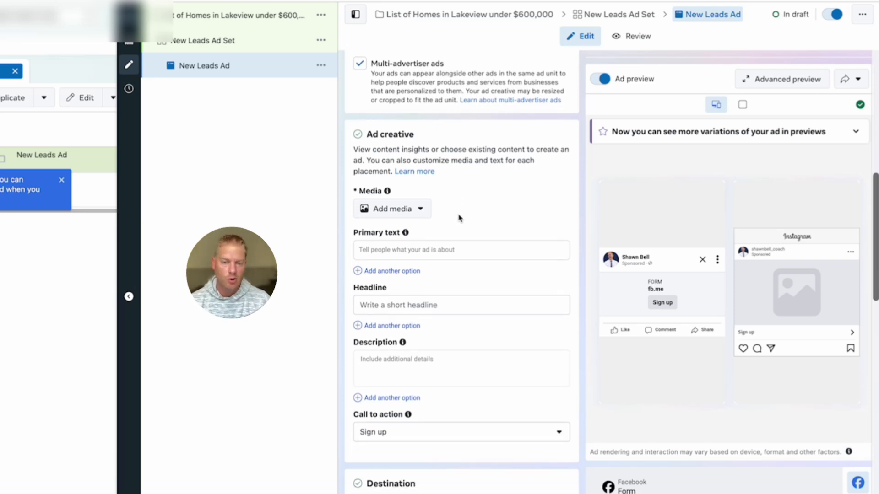
{"action": "left_click", "coordinate": [418, 205]}
{"action": "left_click", "coordinate": [395, 233]}
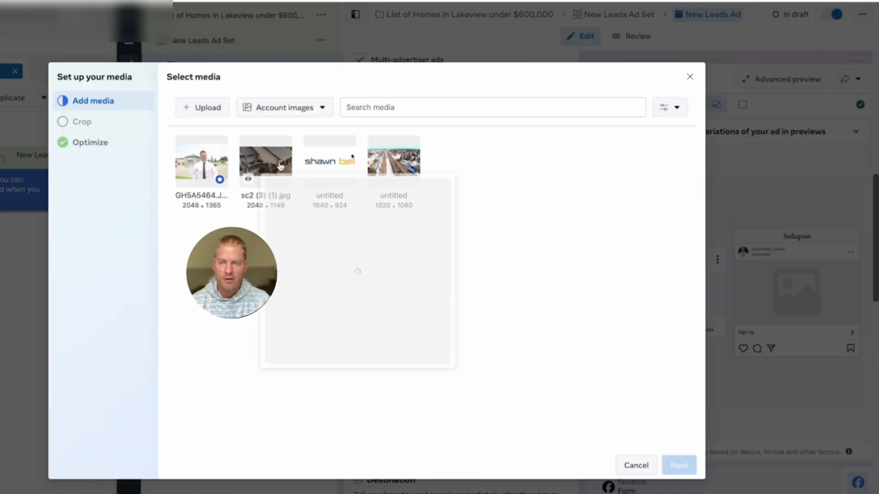
Use the GH5A5464 photo as the ad image, cropped 1:1 for the Feeds placements.
{"action": "left_click", "coordinate": [272, 167]}
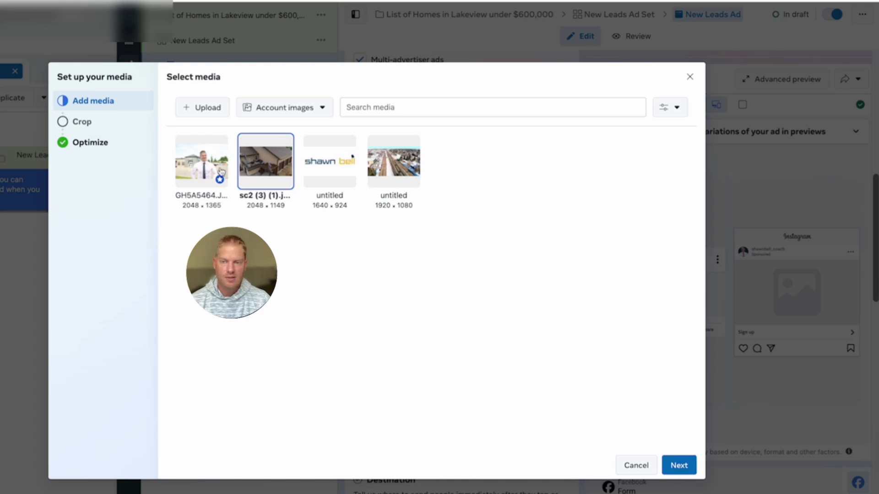
{"action": "left_click", "coordinate": [204, 158]}
{"action": "left_click", "coordinate": [673, 469]}
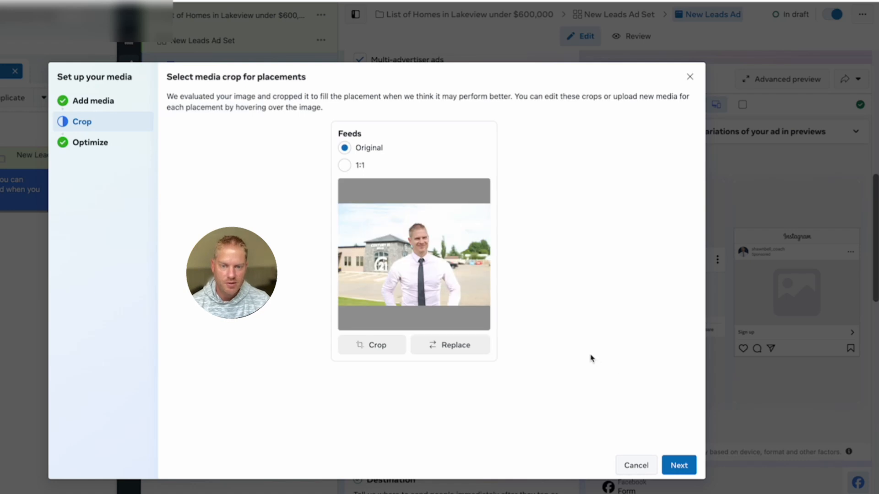
{"action": "left_click", "coordinate": [347, 167]}
{"action": "left_click", "coordinate": [679, 466]}
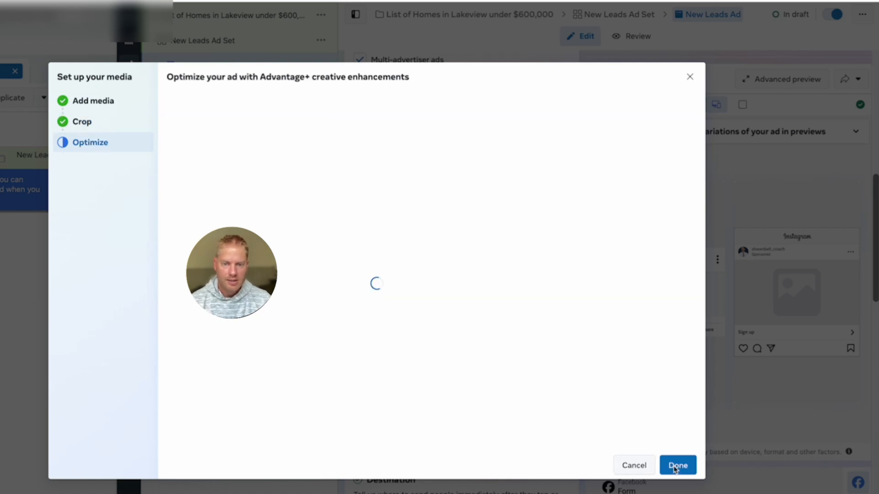
{"action": "left_click", "coordinate": [678, 466]}
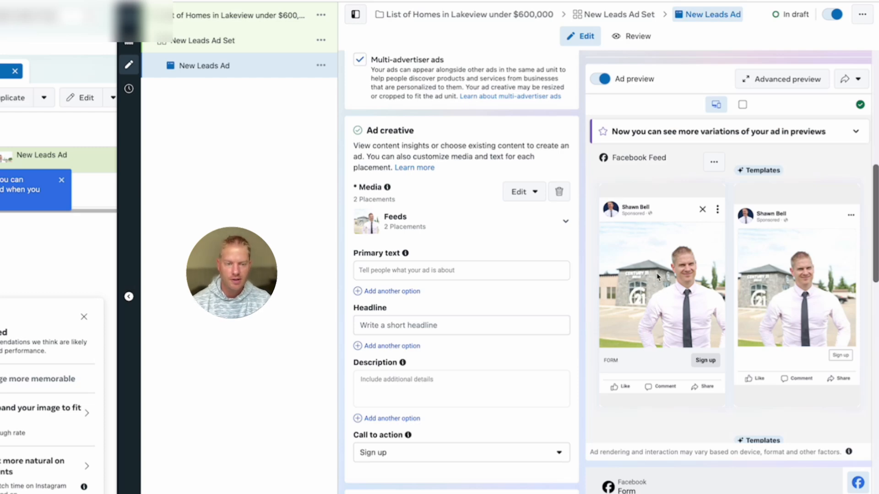
Clear a test primary text and set the headline to 'List of Homes in Lakeview Under $600,000'.
{"action": "scroll", "coordinate": [412, 244], "scroll_direction": "down", "scroll_amount": 1}
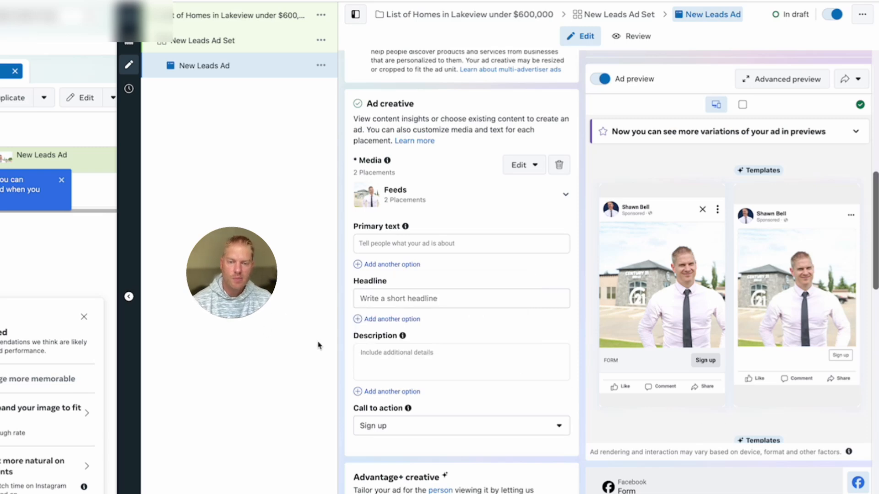
{"action": "left_click", "coordinate": [415, 240]}
{"action": "type", "text": "Test"}
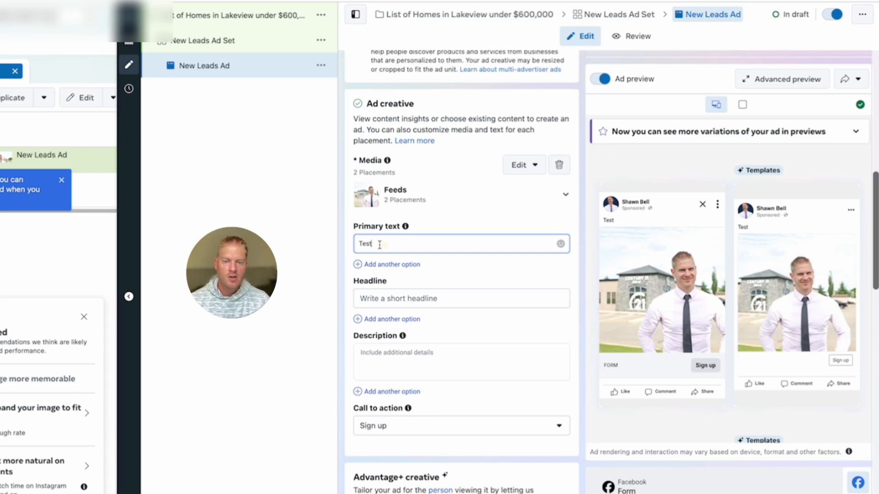
{"action": "left_click_drag", "start_coordinate": [379, 244], "coordinate": [353, 244]}
{"action": "key", "text": "BackSpace"}
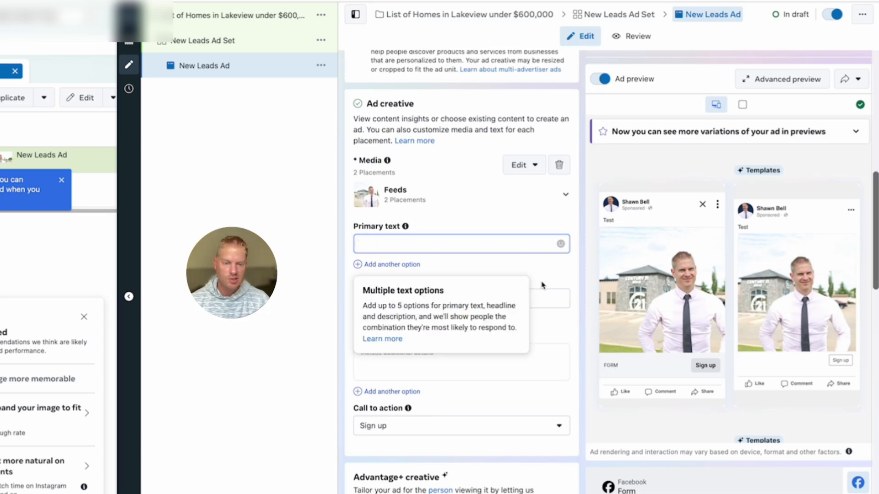
{"action": "left_click", "coordinate": [536, 298]}
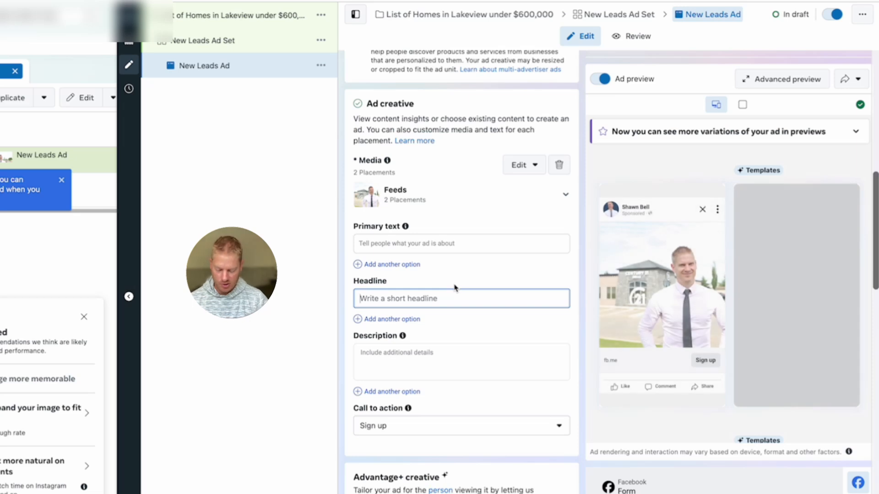
{"action": "type", "text": "List of Ho"}
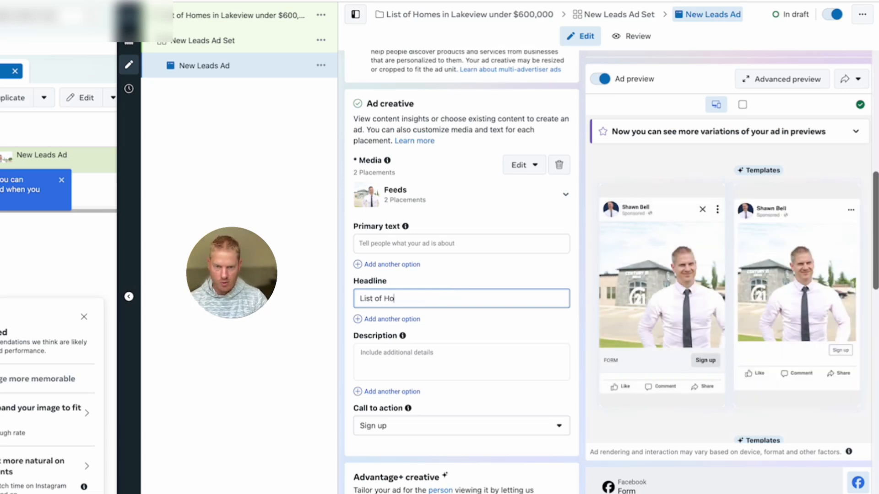
{"action": "type", "text": "mes in Lakeview"}
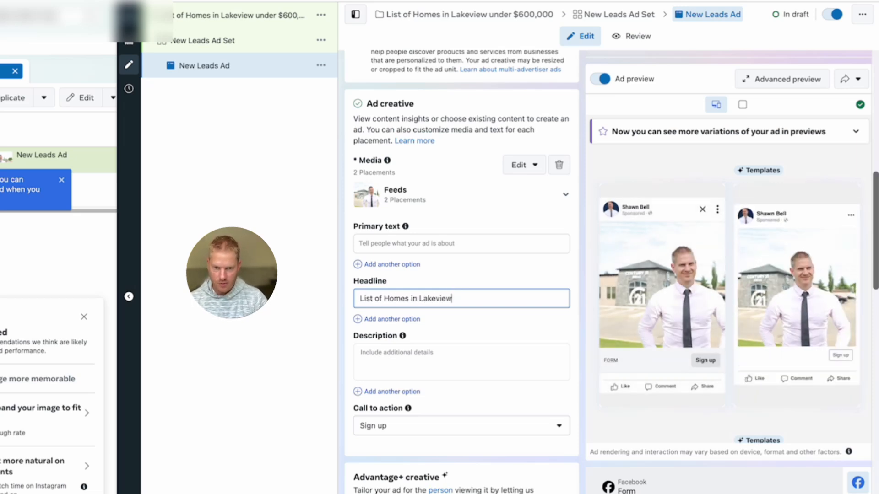
{"action": "type", "text": " Under $600,000"}
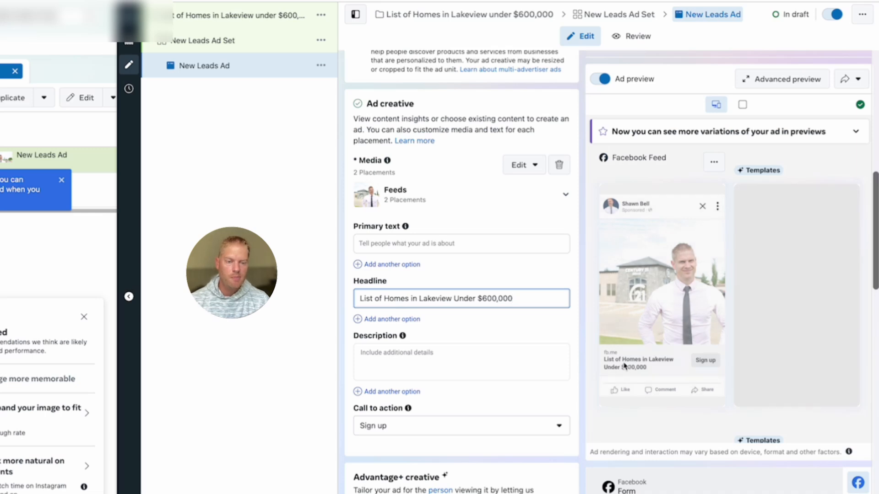
Enter the primary text 'Attention TORONTO Residents..'.
{"action": "left_click", "coordinate": [393, 244]}
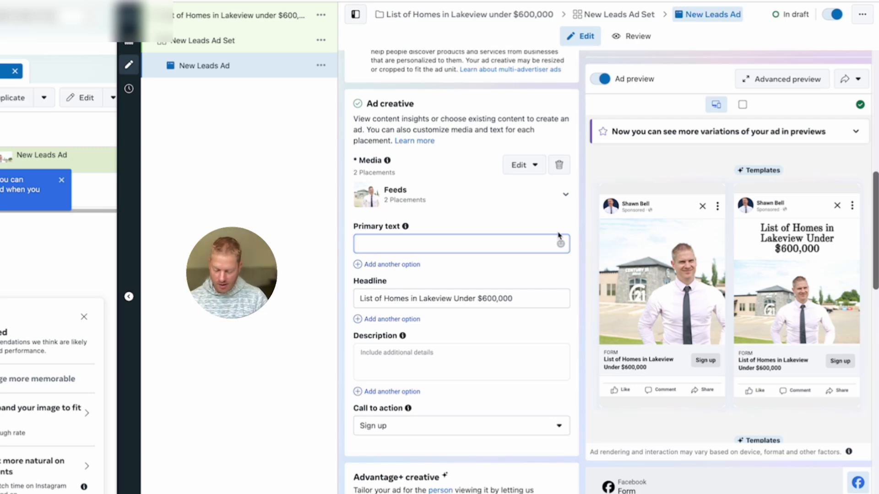
{"action": "type", "text": "A"}
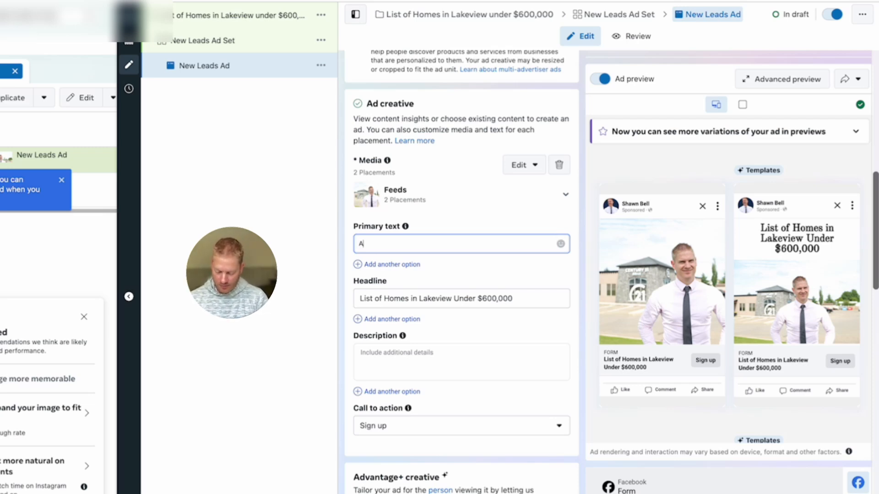
{"action": "type", "text": "ttention To"}
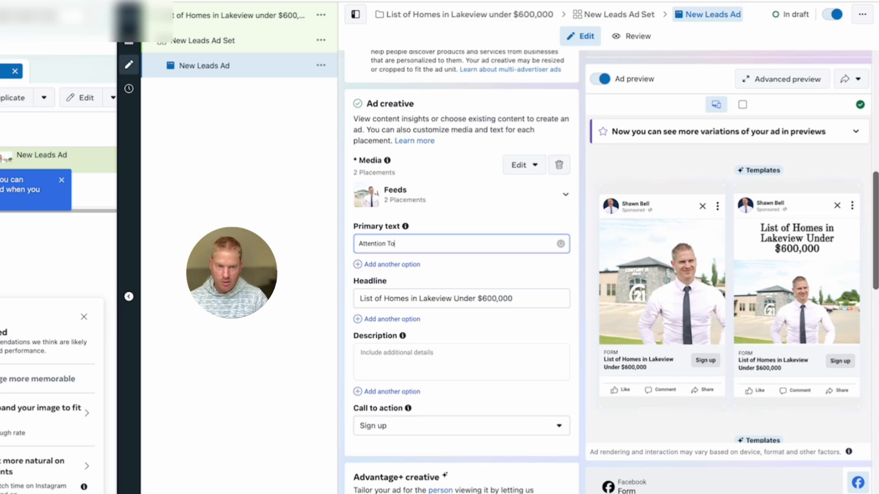
{"action": "key", "text": "BackSpace"}
{"action": "key", "text": "BackSpace"}
{"action": "key", "text": "BackSpace"}
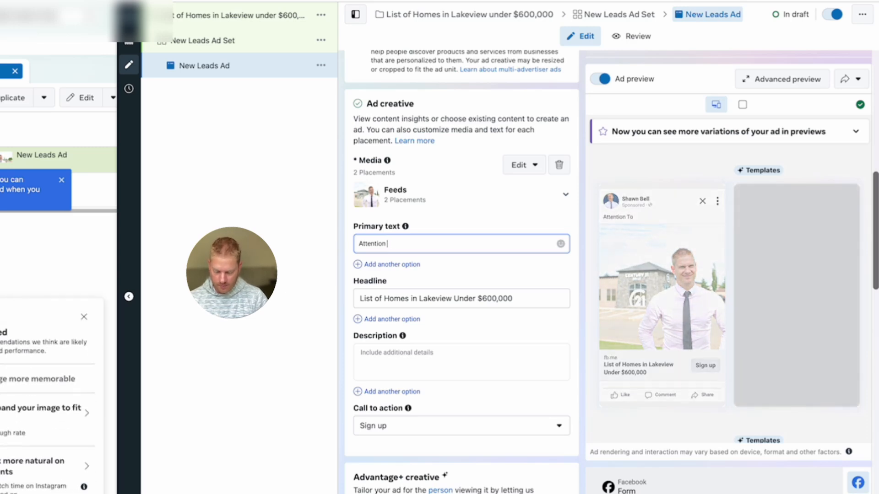
{"action": "type", "text": "TORONTO"}
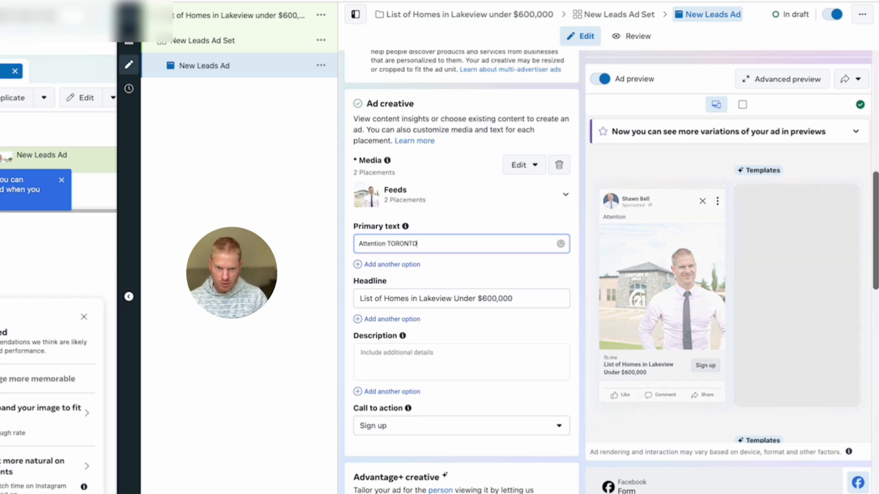
{"action": "type", "text": " Re"}
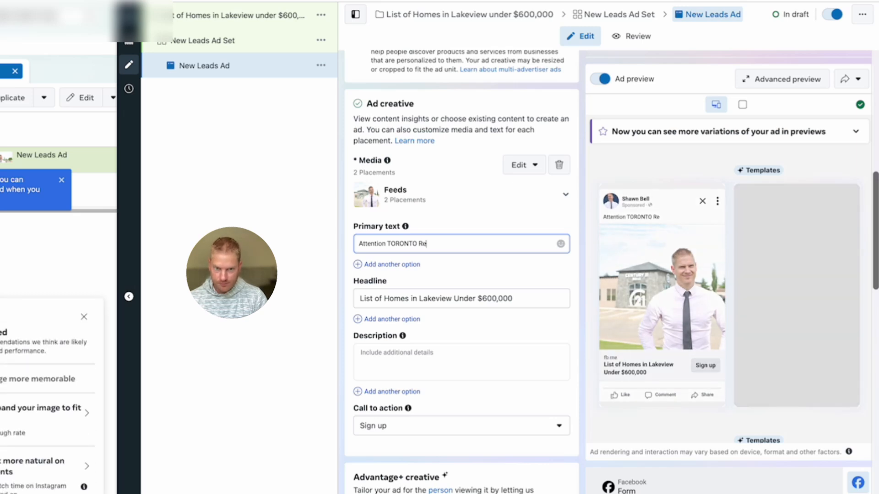
{"action": "type", "text": "sidents"}
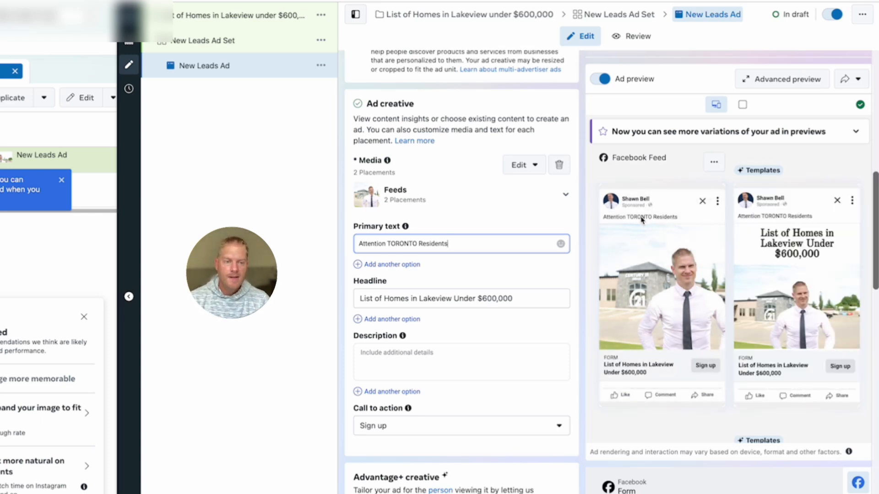
{"action": "type", "text": ".."}
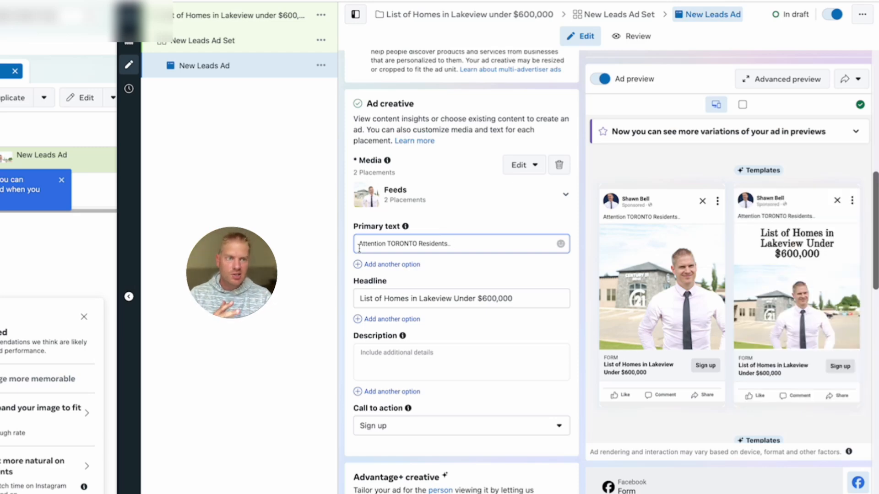
{"action": "mouse_move", "coordinate": [404, 227]}
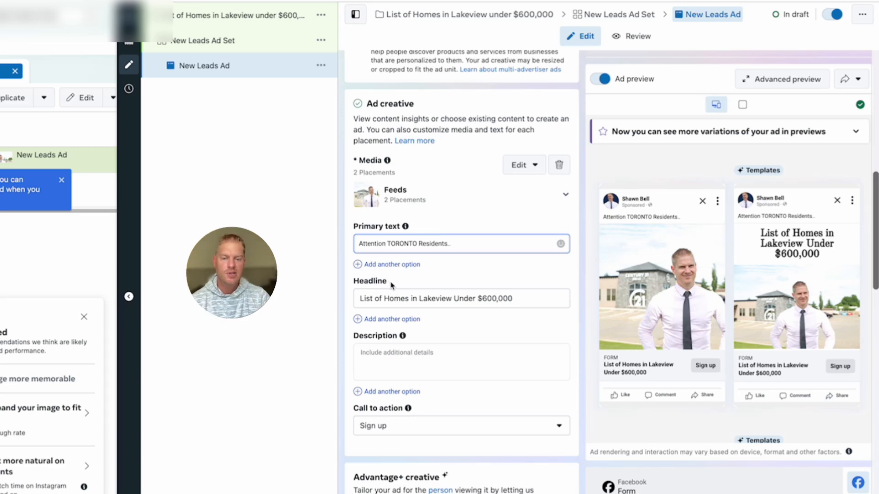
{"action": "mouse_move", "coordinate": [408, 340]}
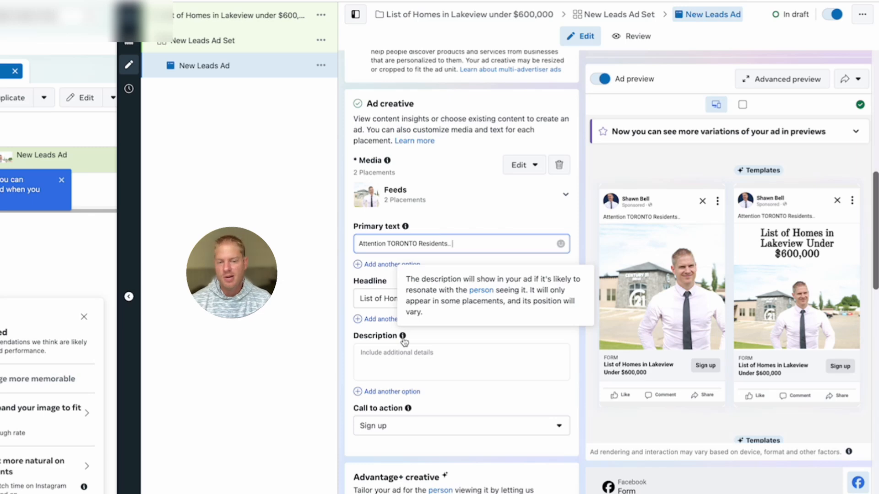
Set the ad description to 'Testing Toronto'.
{"action": "left_click", "coordinate": [400, 359]}
{"action": "type", "text": "Te"}
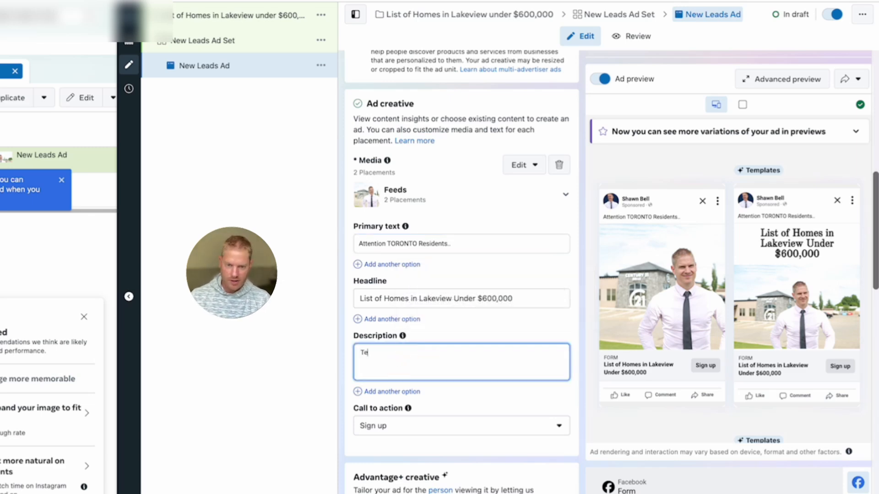
{"action": "type", "text": "st"}
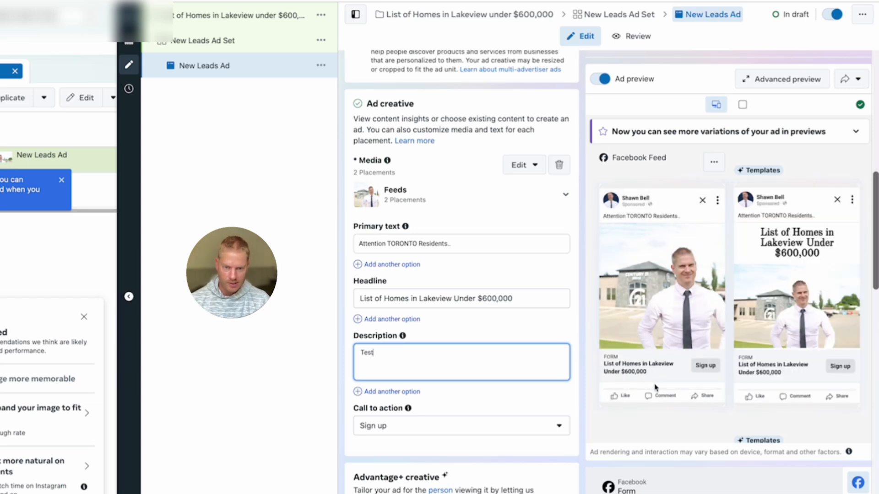
{"action": "type", "text": "ing Tor"}
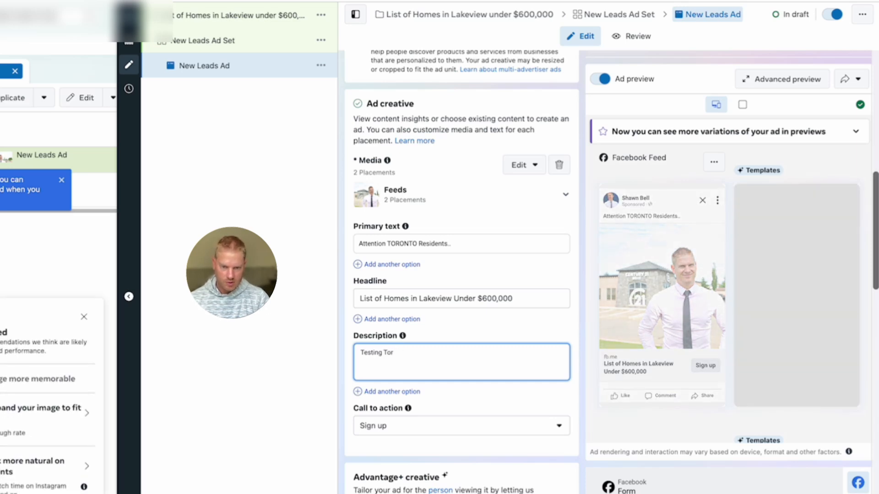
{"action": "type", "text": "onto"}
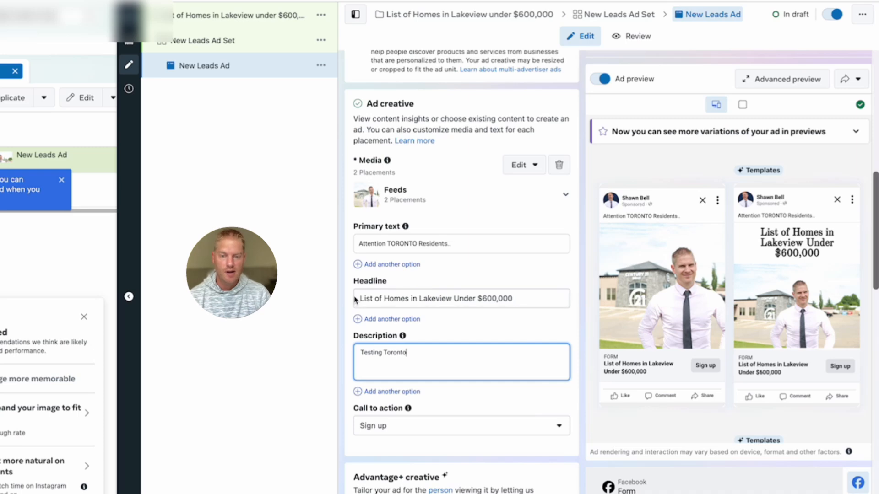
Change the call to action from Sign up to Learn more, then scroll to Destination.
{"action": "scroll", "coordinate": [485, 359], "scroll_direction": "down", "scroll_amount": 1}
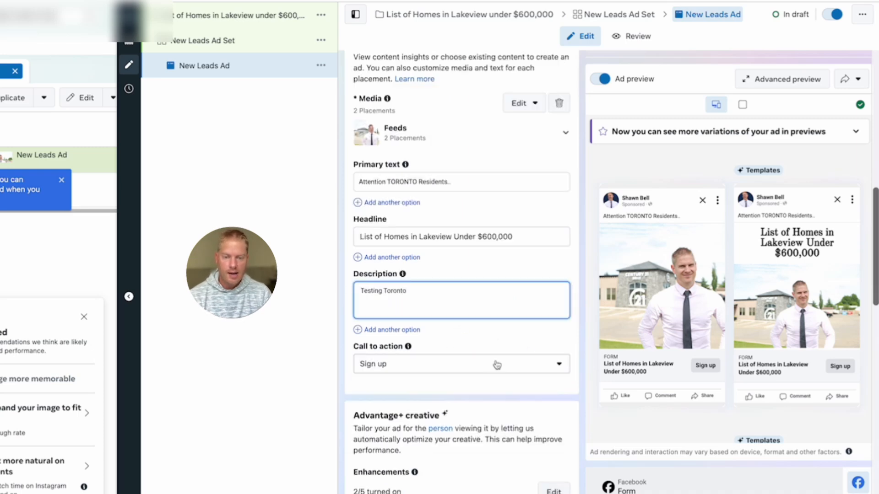
{"action": "left_click", "coordinate": [496, 365]}
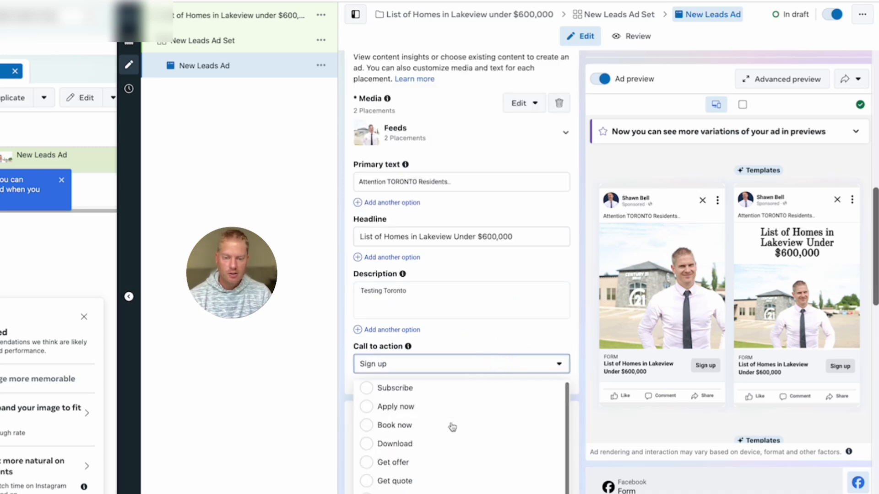
{"action": "left_click", "coordinate": [385, 493]}
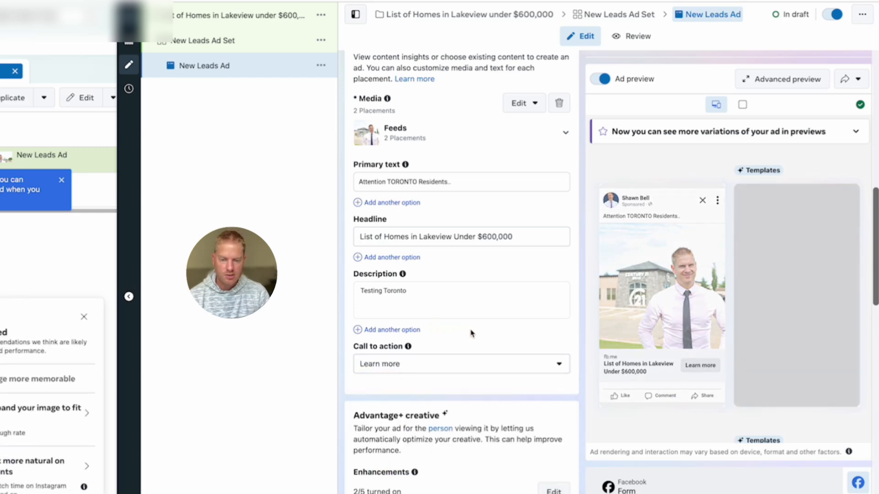
{"action": "scroll", "coordinate": [472, 333], "scroll_direction": "down", "scroll_amount": 3}
{"action": "scroll", "coordinate": [468, 341], "scroll_direction": "down", "scroll_amount": 1}
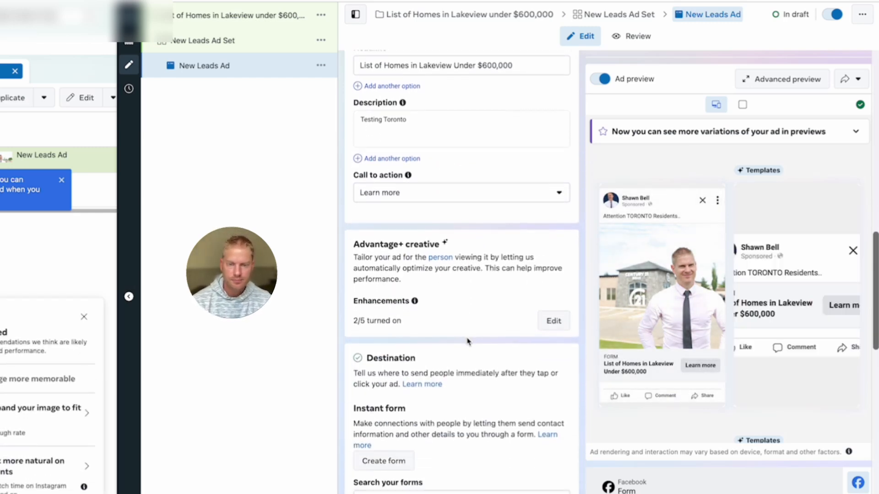
{"action": "scroll", "coordinate": [468, 341], "scroll_direction": "down", "scroll_amount": 3}
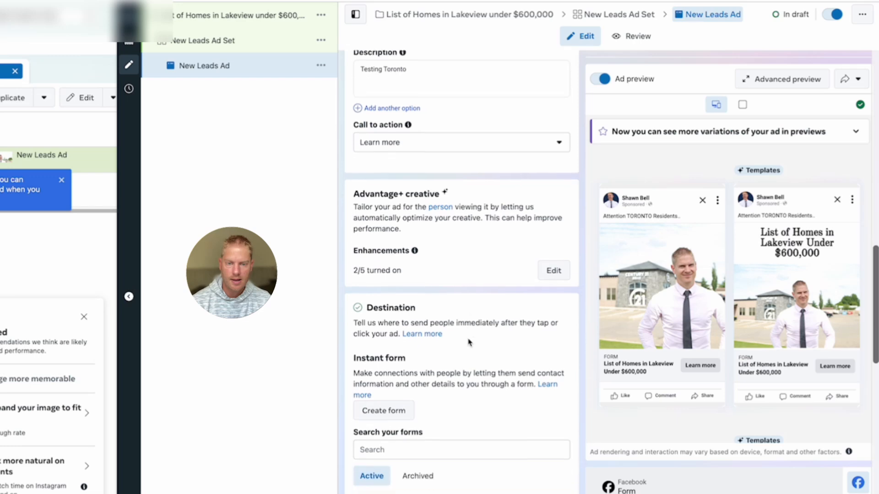
{"action": "scroll", "coordinate": [468, 342], "scroll_direction": "down", "scroll_amount": 1}
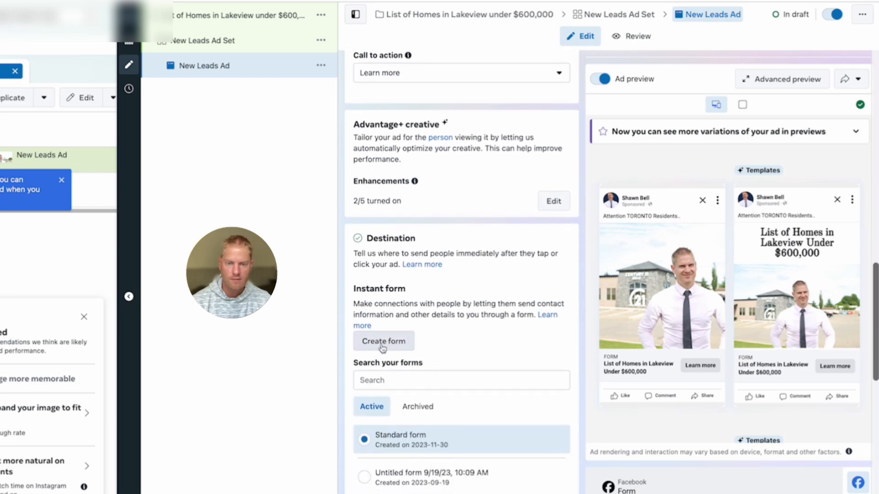
Create a new instant form, accept the housing policy notice, and name it 'Lakeview under $600,000'.
{"action": "left_click", "coordinate": [386, 344]}
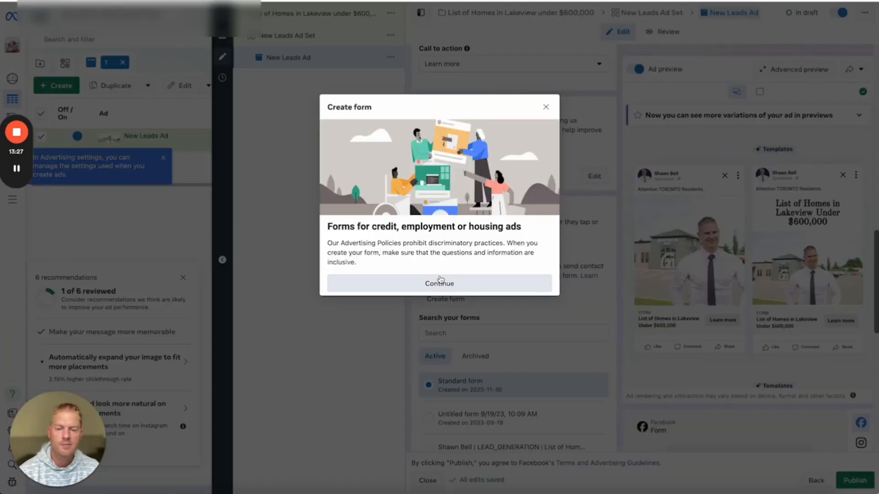
{"action": "left_click", "coordinate": [438, 284]}
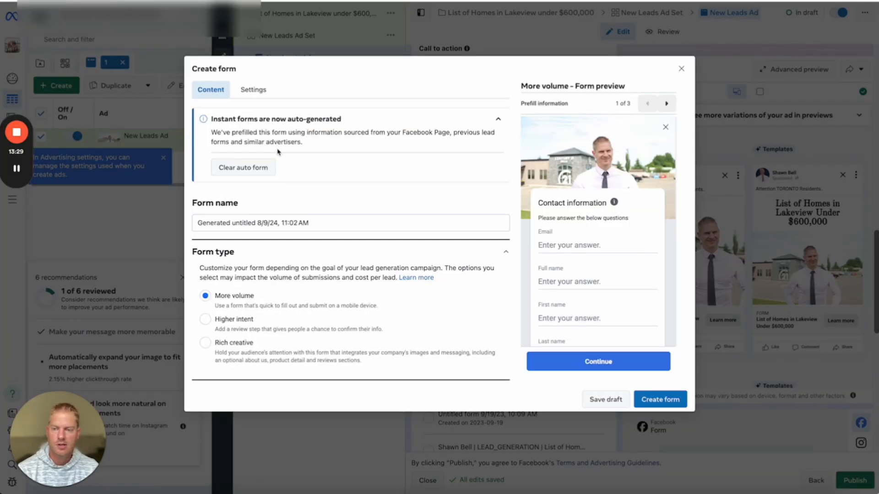
{"action": "left_click_drag", "start_coordinate": [327, 225], "coordinate": [185, 217]}
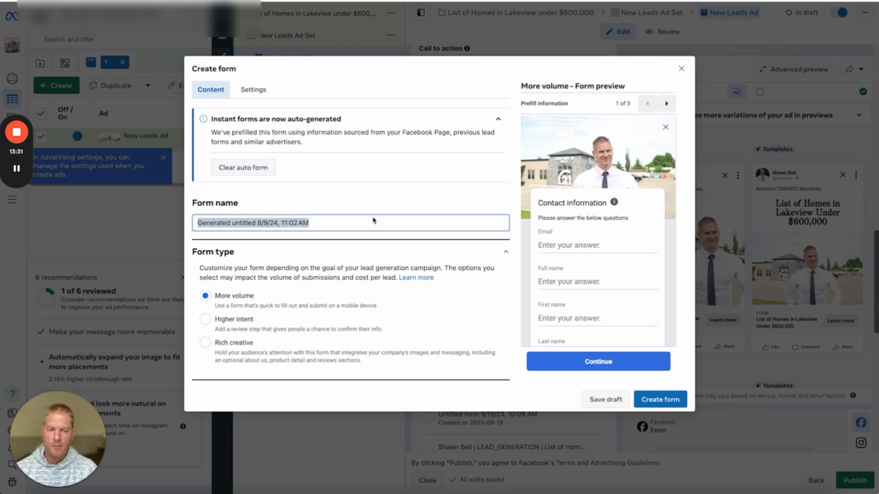
{"action": "type", "text": "Lakeviw"}
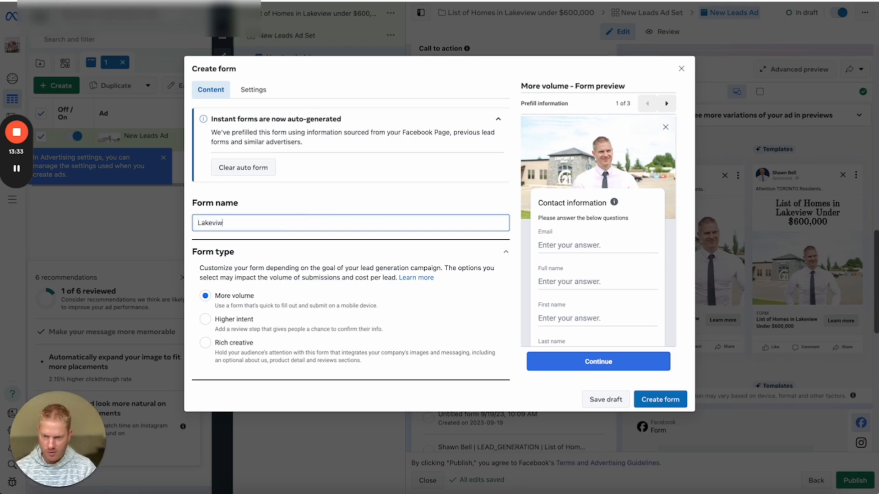
{"action": "key", "text": "BackSpace"}
{"action": "type", "text": "ew um"}
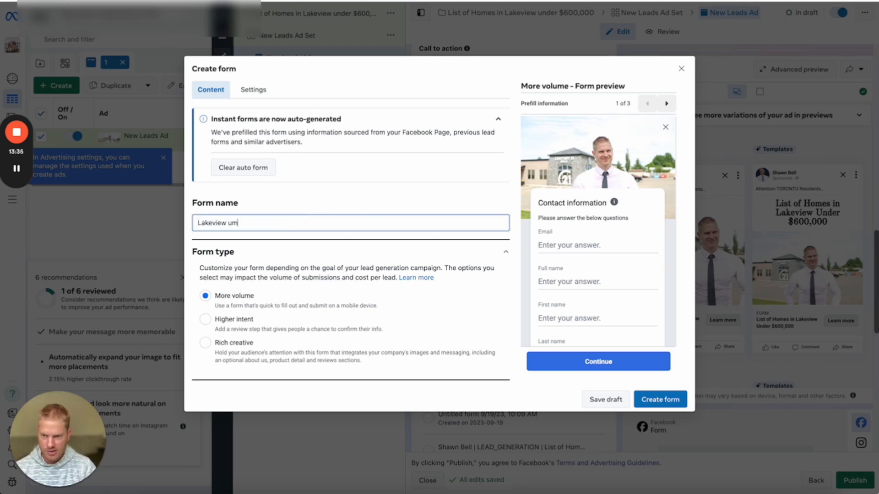
{"action": "key", "text": "BackSpace"}
{"action": "type", "text": "nder "}
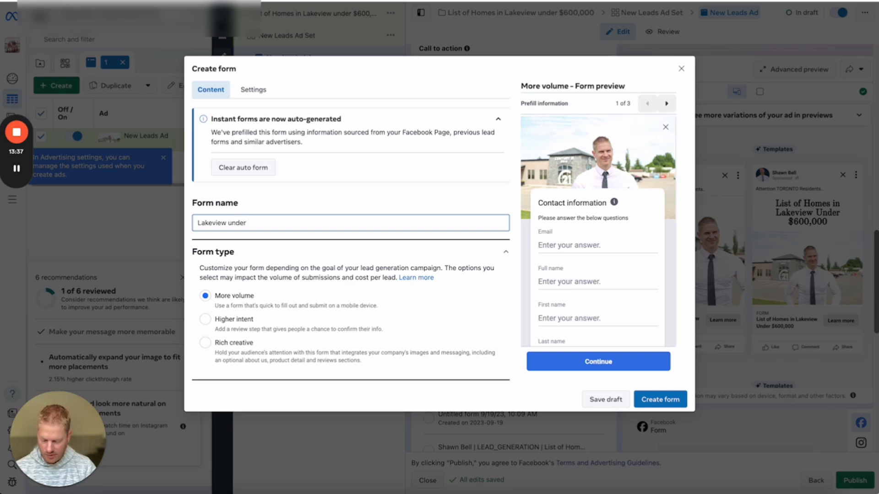
{"action": "type", "text": "$600,000"}
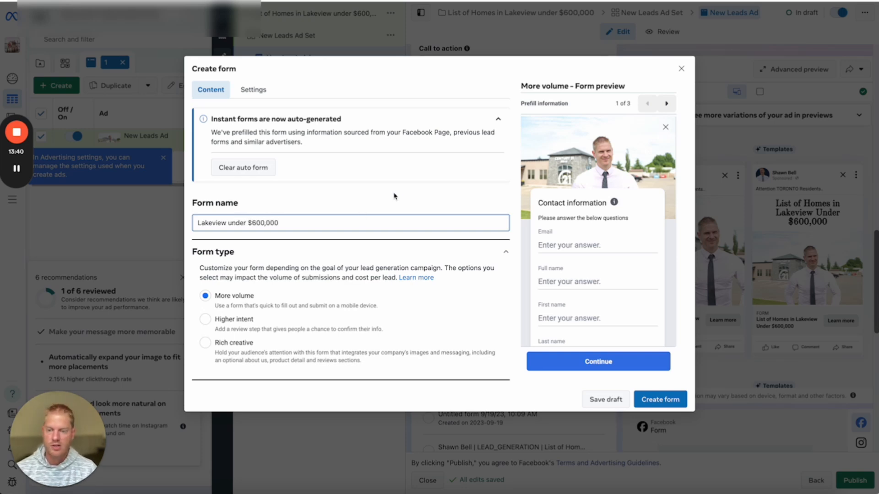
{"action": "scroll", "coordinate": [395, 194], "scroll_direction": "down", "scroll_amount": 3}
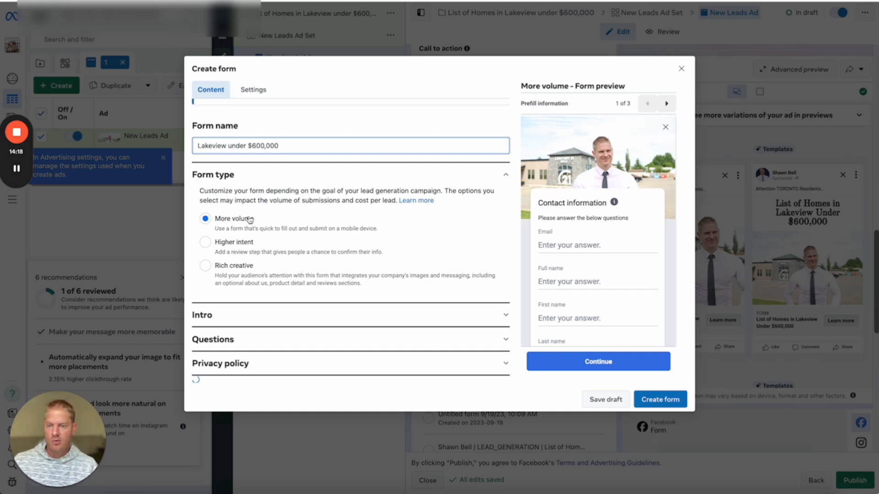
Add an intro greeting: headline 'Lakeview under $600,000', description 'Click next to get your free list'.
{"action": "left_click", "coordinate": [227, 316]}
{"action": "scroll", "coordinate": [311, 280], "scroll_direction": "down", "scroll_amount": 2}
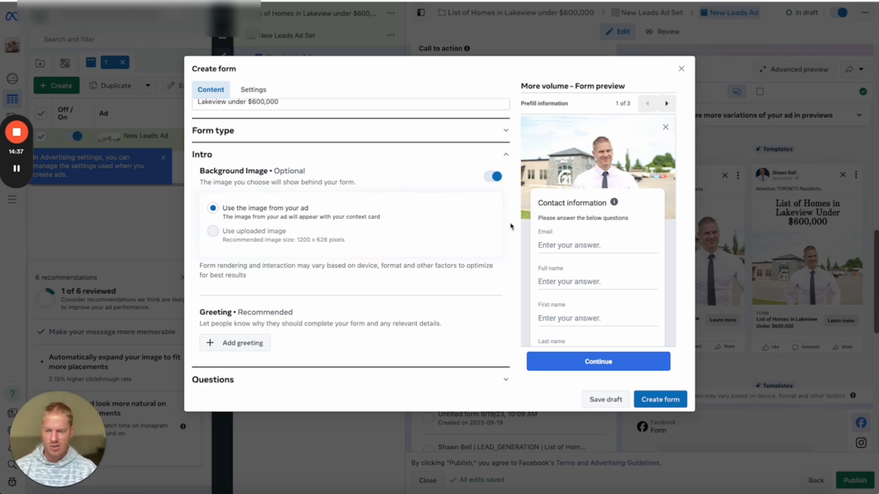
{"action": "scroll", "coordinate": [328, 272], "scroll_direction": "down", "scroll_amount": 2}
{"action": "left_click", "coordinate": [235, 300]}
{"action": "scroll", "coordinate": [343, 260], "scroll_direction": "down", "scroll_amount": 2}
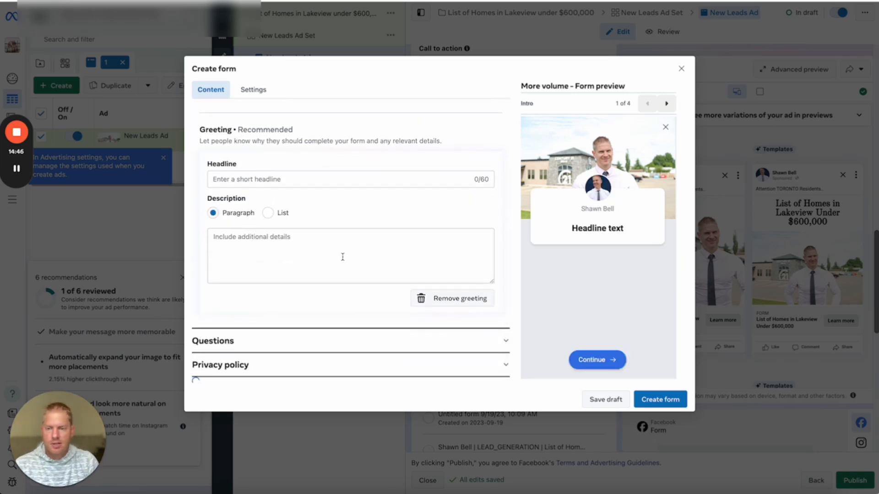
{"action": "left_click", "coordinate": [274, 178]}
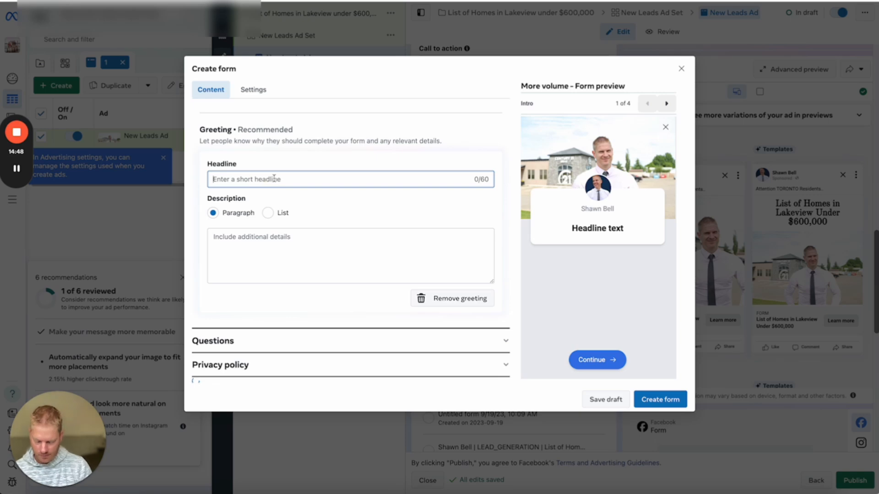
{"action": "type", "text": "LC"}
{"action": "key", "text": "BackSpace"}
{"action": "key", "text": "BackSpace"}
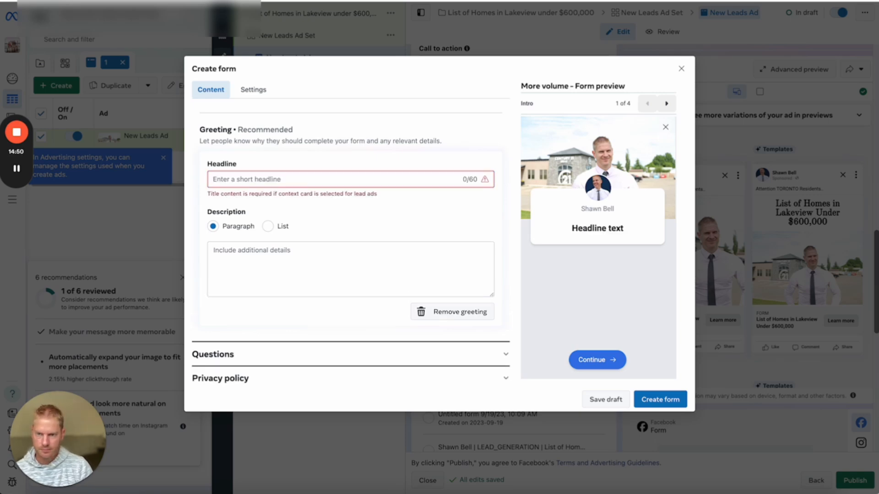
{"action": "type", "text": "Lakeview und"}
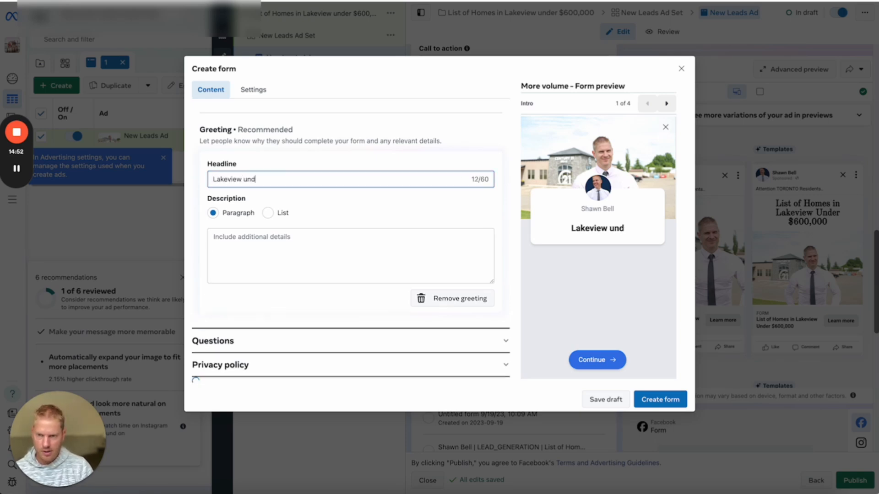
{"action": "type", "text": "er $600,000"}
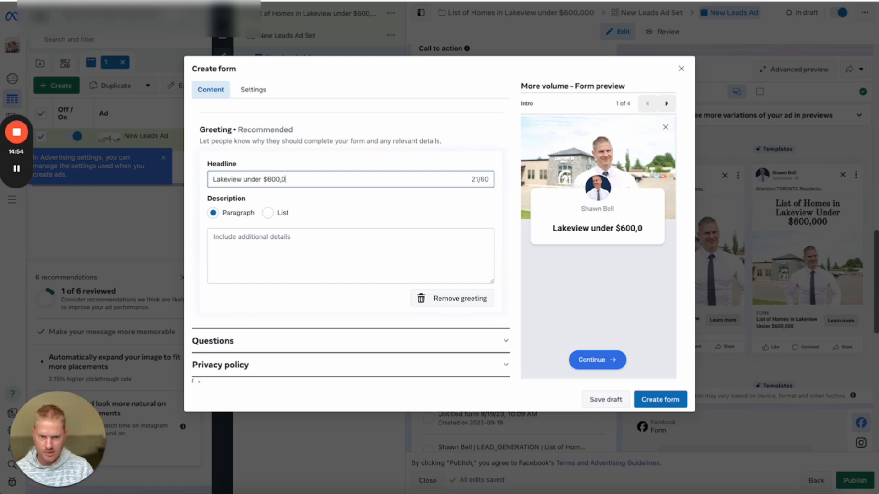
{"action": "left_click", "coordinate": [236, 235]}
{"action": "type", "text": "Cl"}
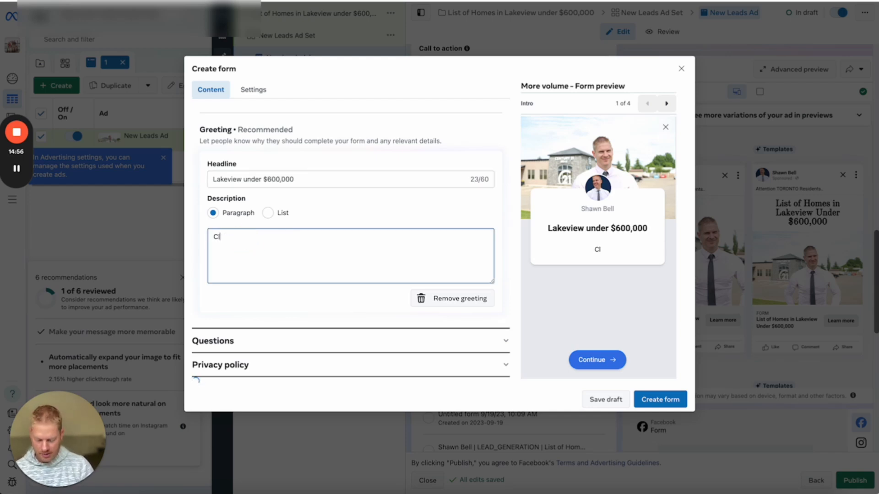
{"action": "type", "text": "ick next to get"}
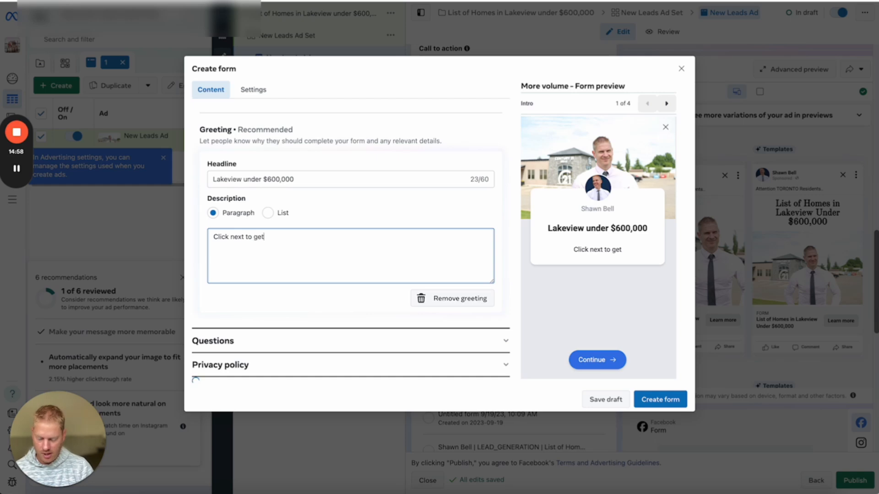
{"action": "type", "text": " your free list"}
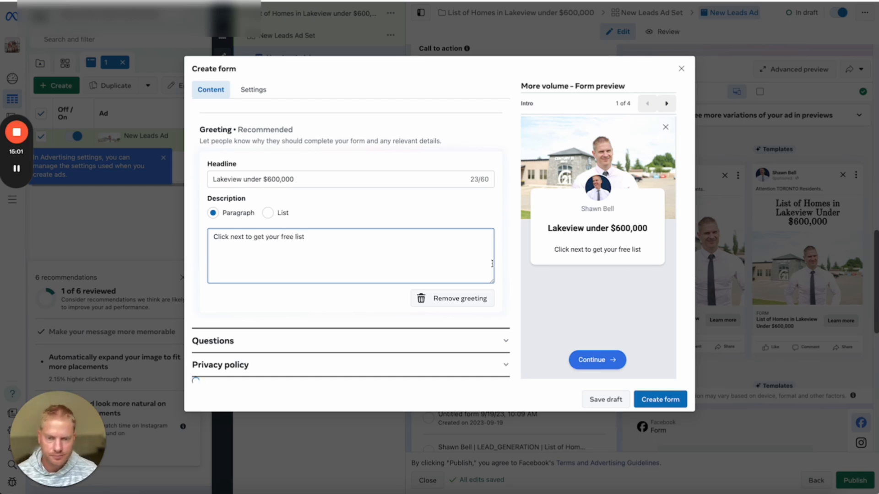
{"action": "key", "text": "Tab"}
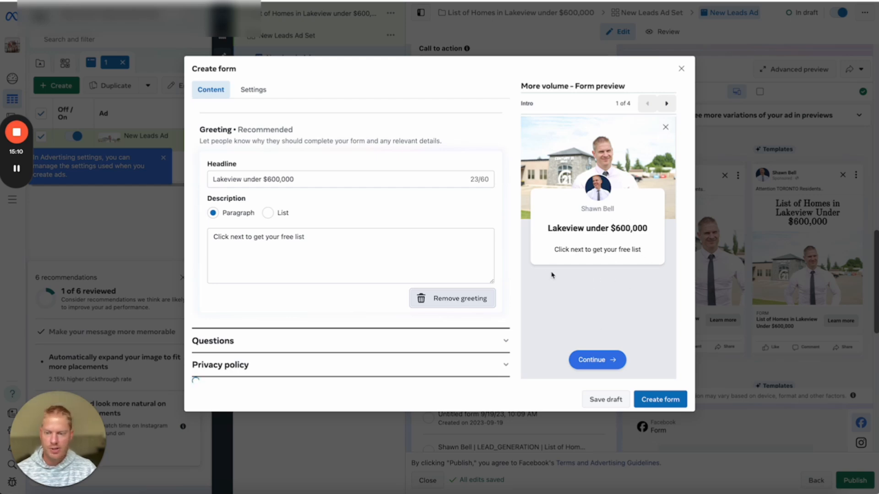
Remove First name and Last name, add a Phone number question, and move Full name to the top.
{"action": "left_click", "coordinate": [276, 333]}
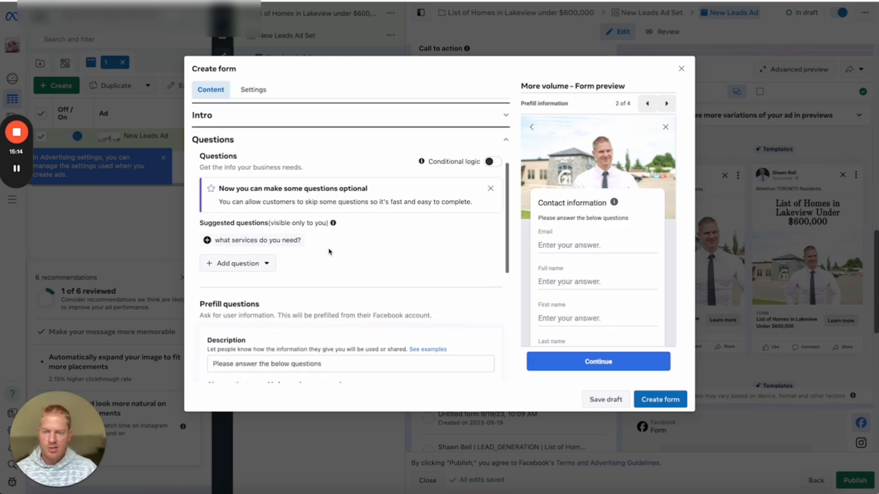
{"action": "scroll", "coordinate": [329, 251], "scroll_direction": "down", "scroll_amount": 3}
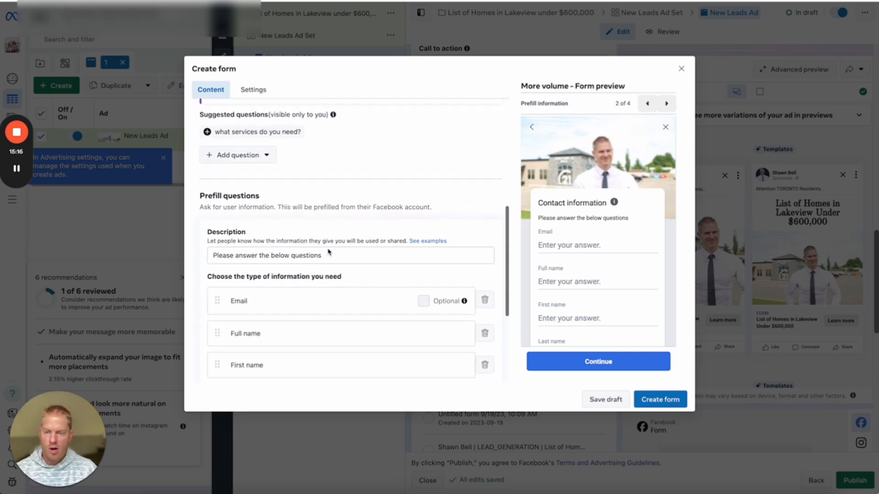
{"action": "scroll", "coordinate": [328, 251], "scroll_direction": "down", "scroll_amount": 3}
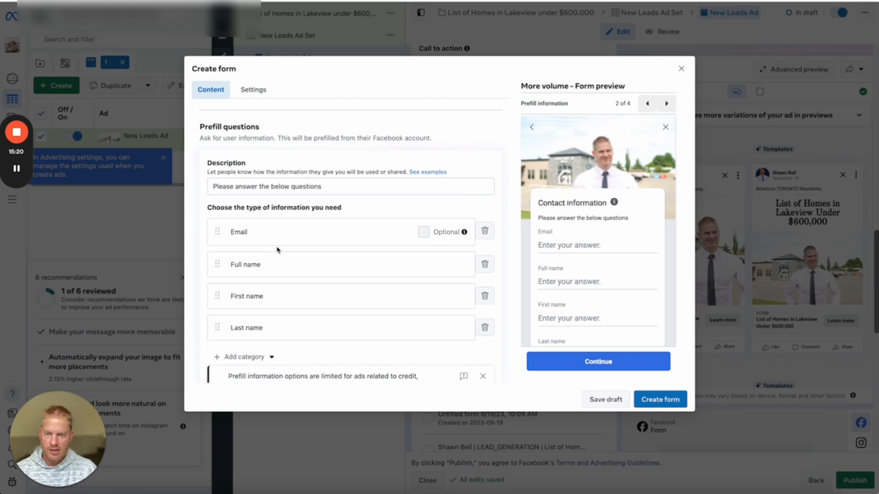
{"action": "scroll", "coordinate": [274, 235], "scroll_direction": "down", "scroll_amount": 1}
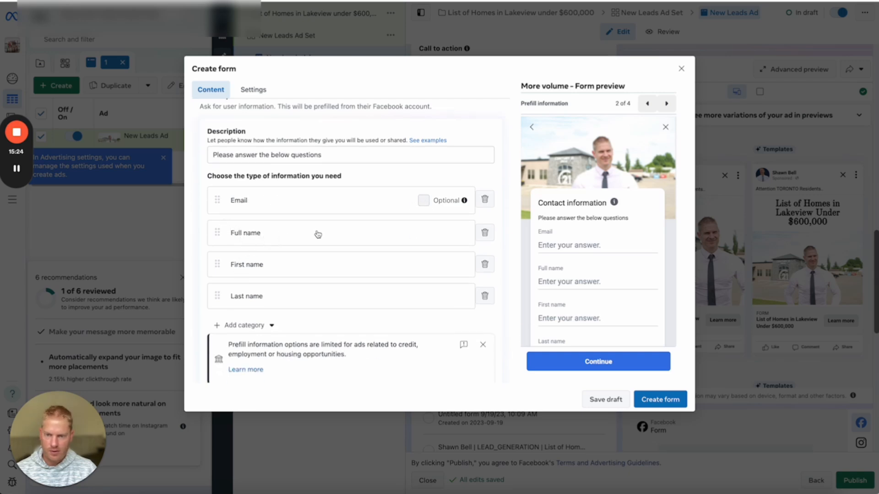
{"action": "left_click", "coordinate": [485, 264]}
{"action": "left_click", "coordinate": [485, 264]}
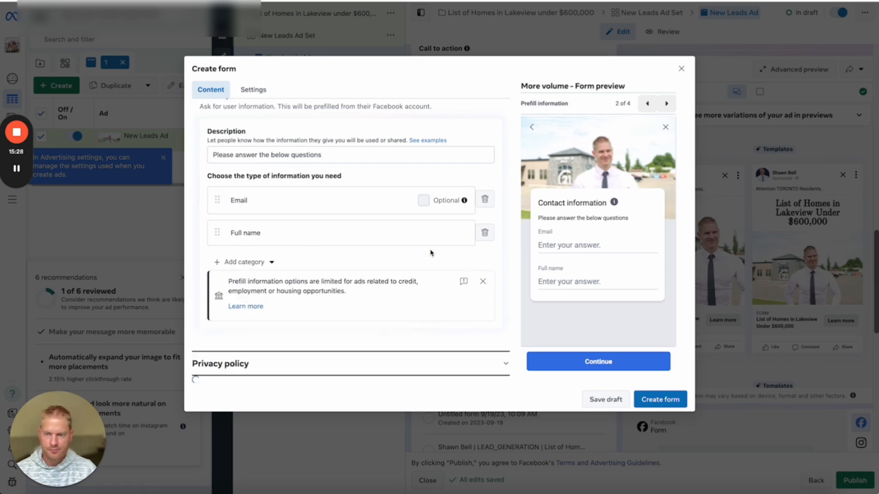
{"action": "left_click", "coordinate": [224, 261]}
{"action": "mouse_move", "coordinate": [250, 288]}
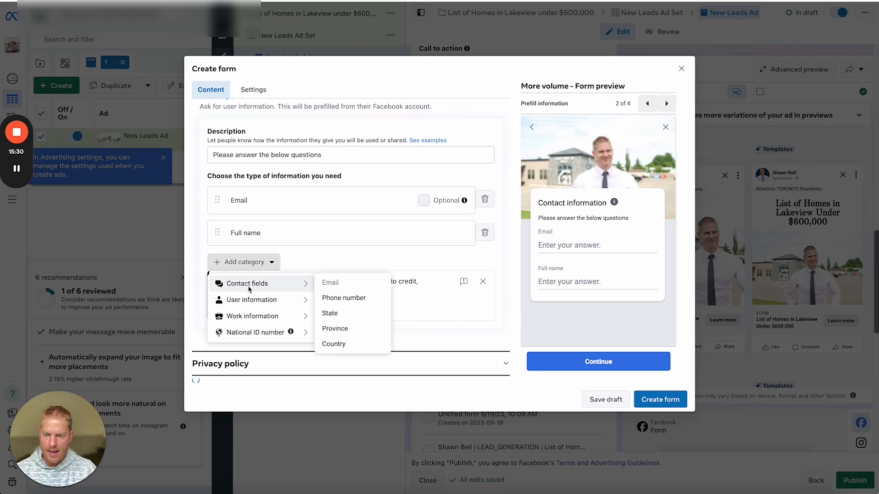
{"action": "left_click", "coordinate": [344, 298]}
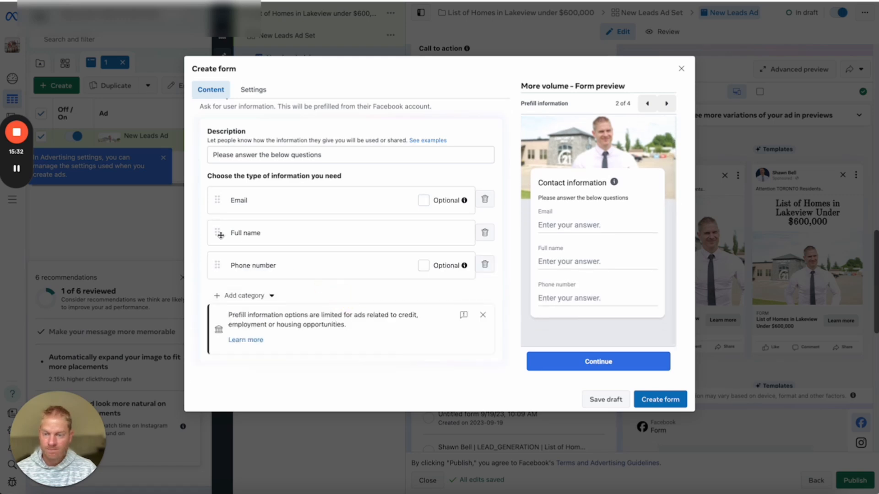
{"action": "left_click_drag", "start_coordinate": [217, 233], "coordinate": [223, 196]}
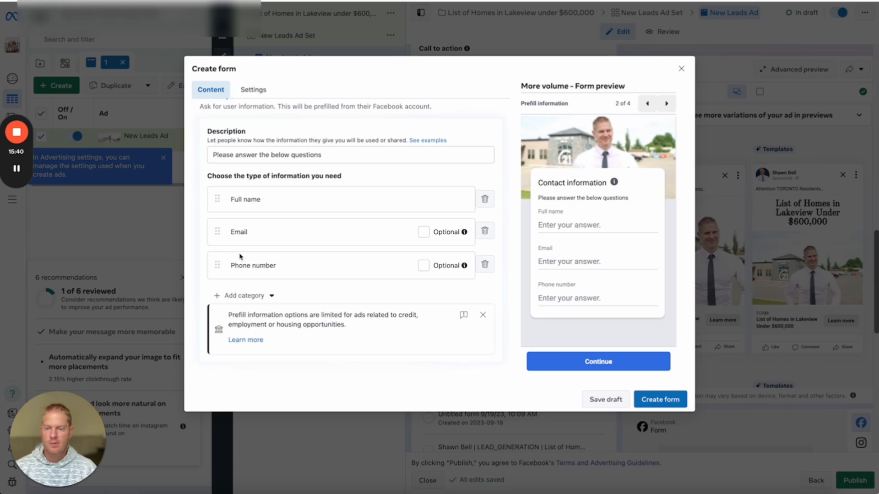
{"action": "scroll", "coordinate": [259, 265], "scroll_direction": "up", "scroll_amount": 1}
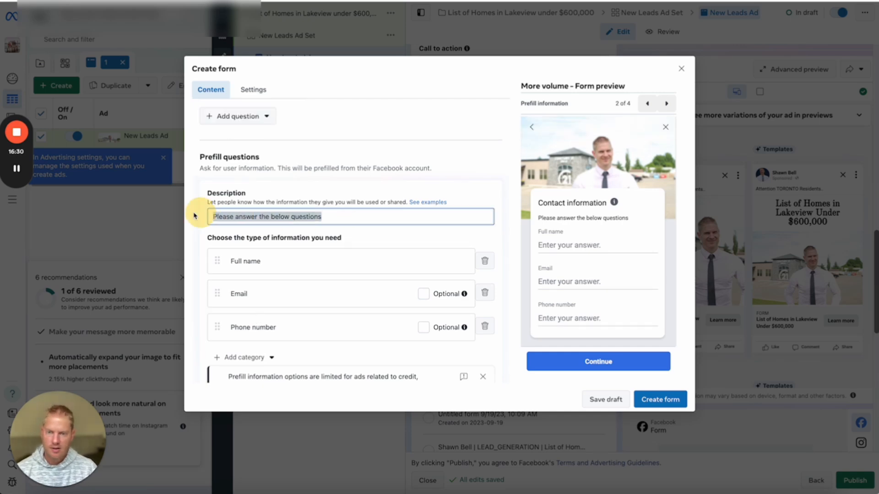
Replace the prefill description with a follow-up promise about the free list and no sharing with any 3rd party.
{"action": "left_click", "coordinate": [316, 217]}
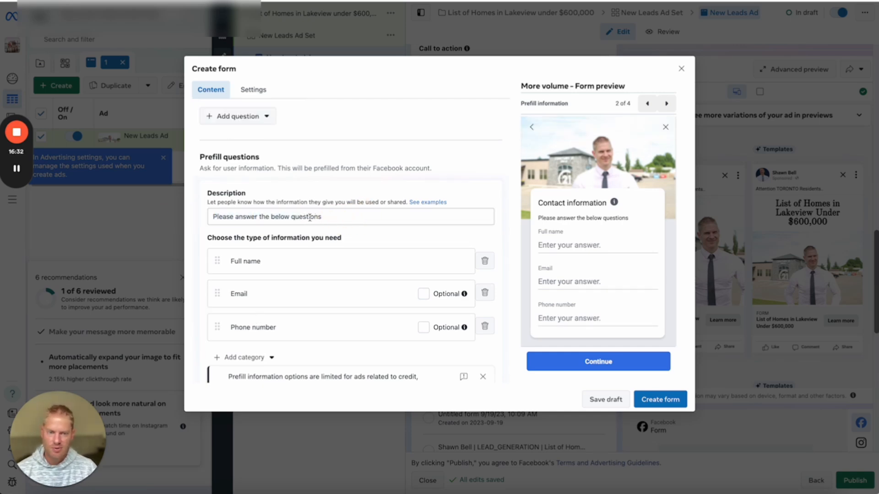
{"action": "left_click_drag", "start_coordinate": [328, 217], "coordinate": [198, 215]}
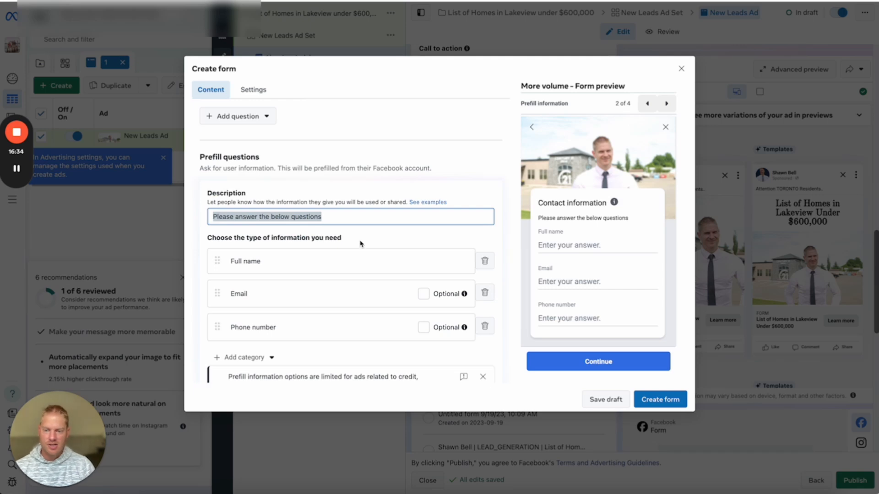
{"action": "scroll", "coordinate": [350, 247], "scroll_direction": "down", "scroll_amount": 1}
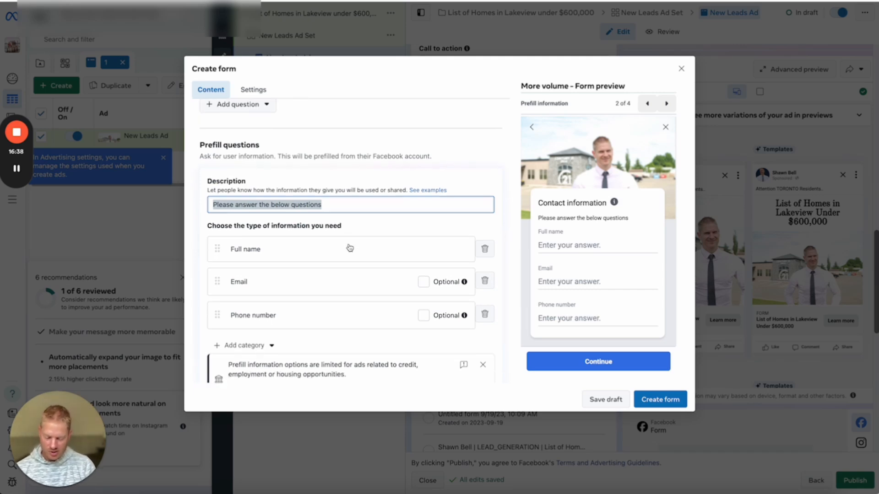
{"action": "type", "text": "We"}
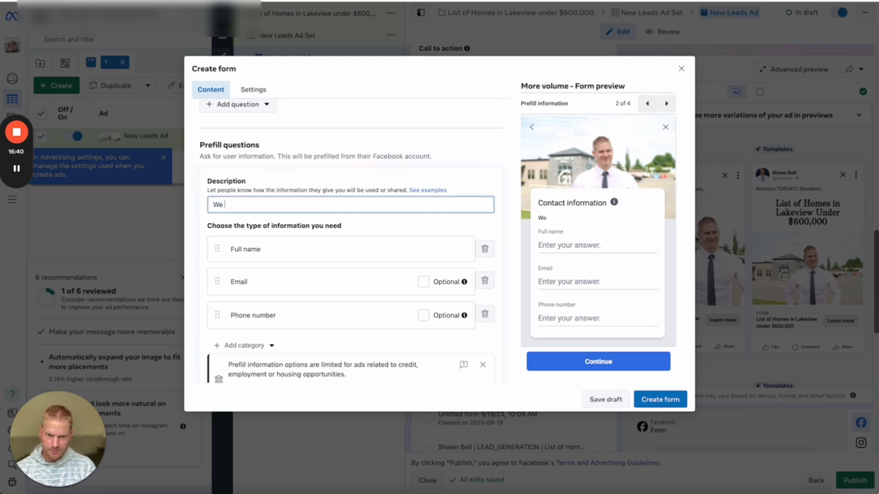
{"action": "type", "text": " will "}
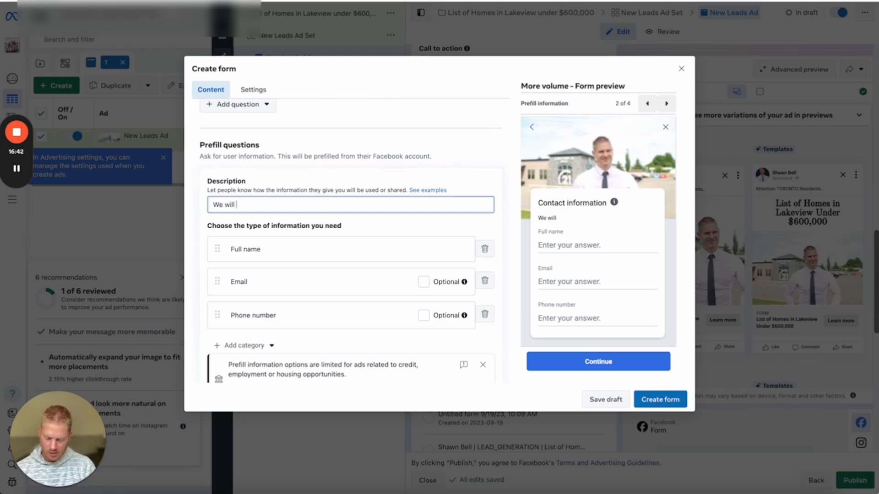
{"action": "type", "text": "reach out to may"}
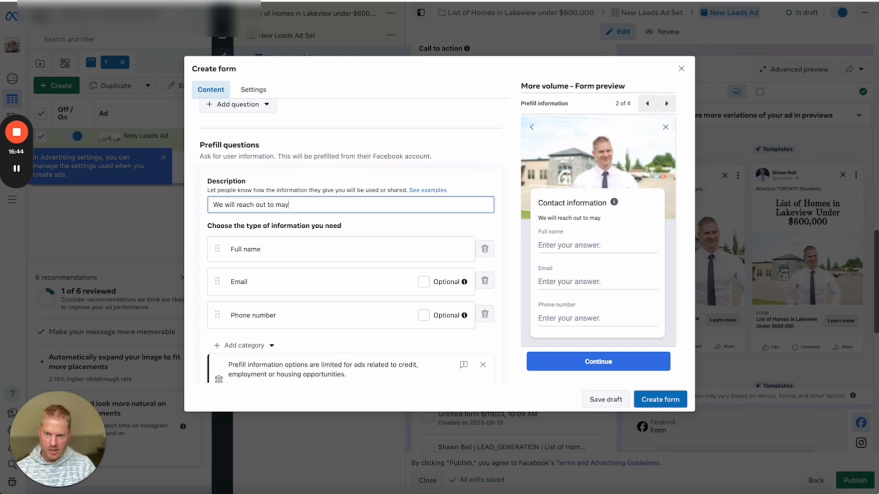
{"action": "key", "text": "BackSpace"}
{"action": "type", "text": "ke sure you3 "}
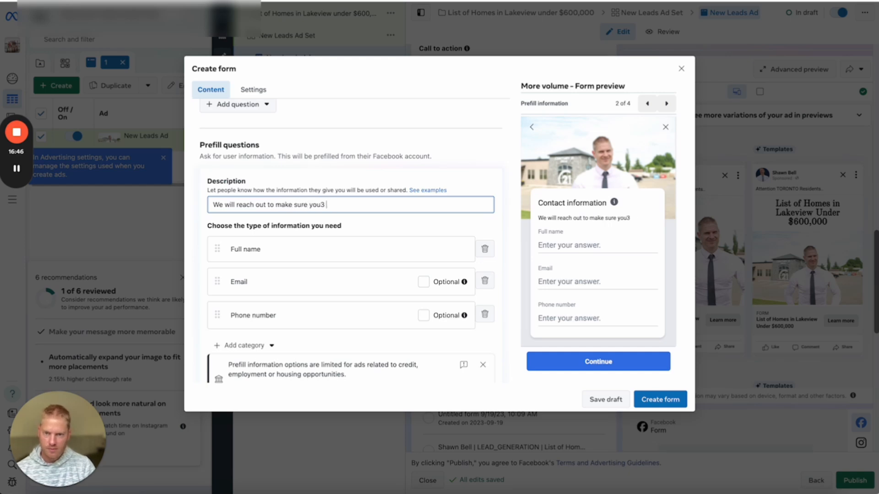
{"action": "key", "text": "BackSpace"}
{"action": "key", "text": "BackSpace"}
{"action": "type", "text": " received the"}
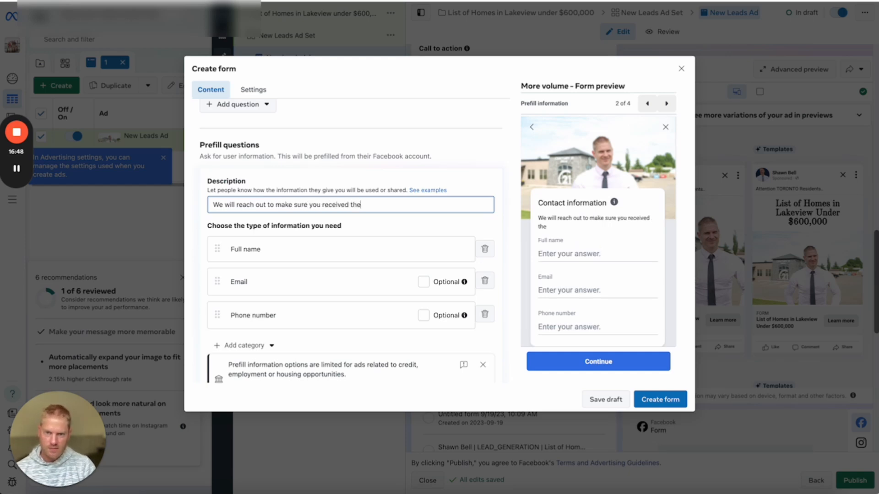
{"action": "type", "text": " free list of"}
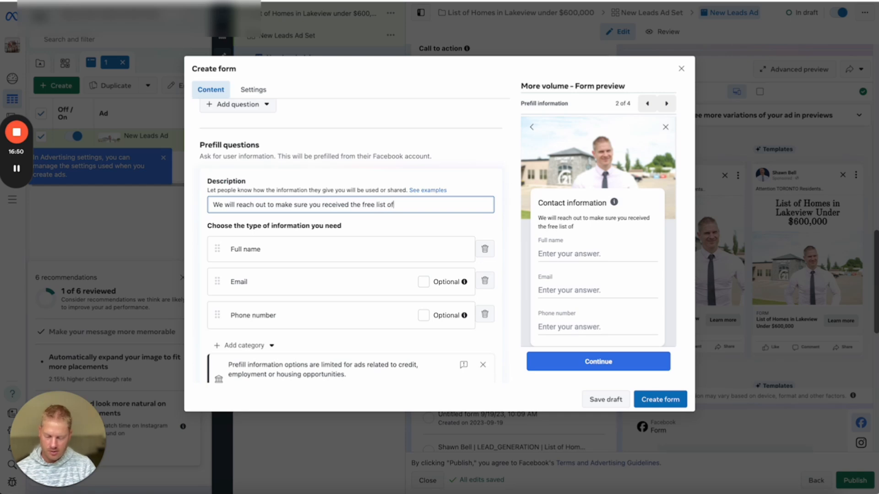
{"action": "type", "text": " homes. "}
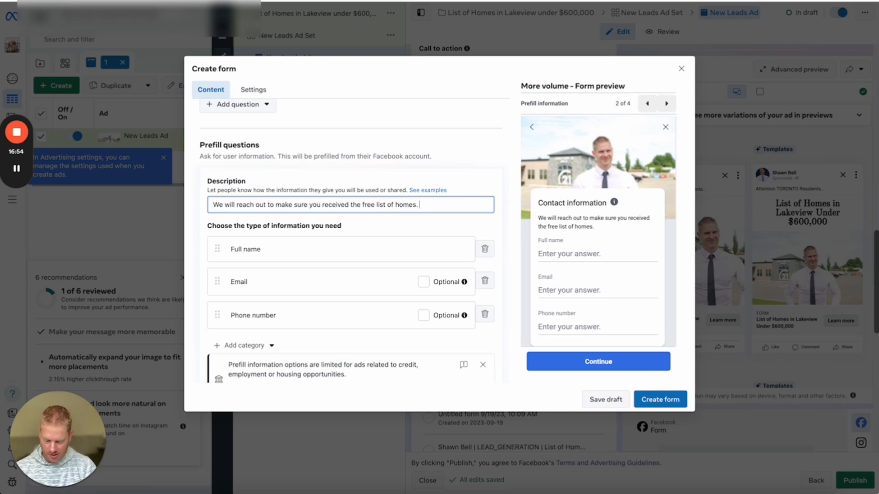
{"action": "type", "text": "INYour informa"}
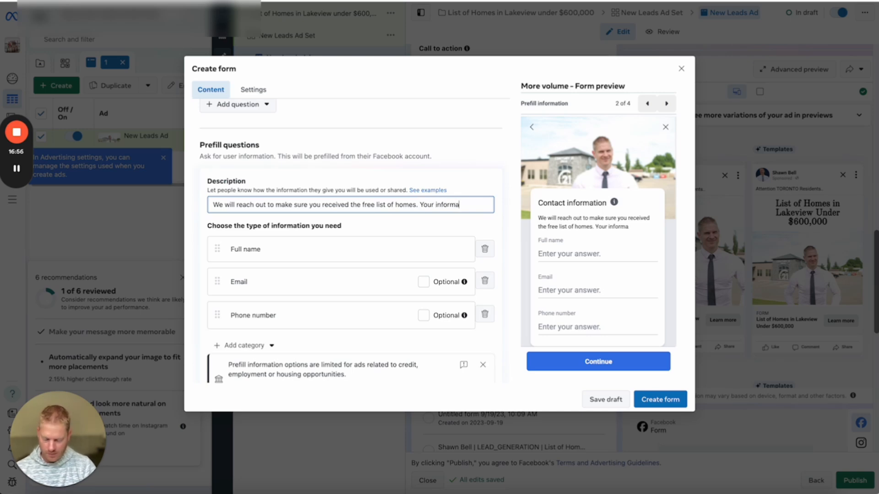
{"action": "type", "text": "tion will not be shares"}
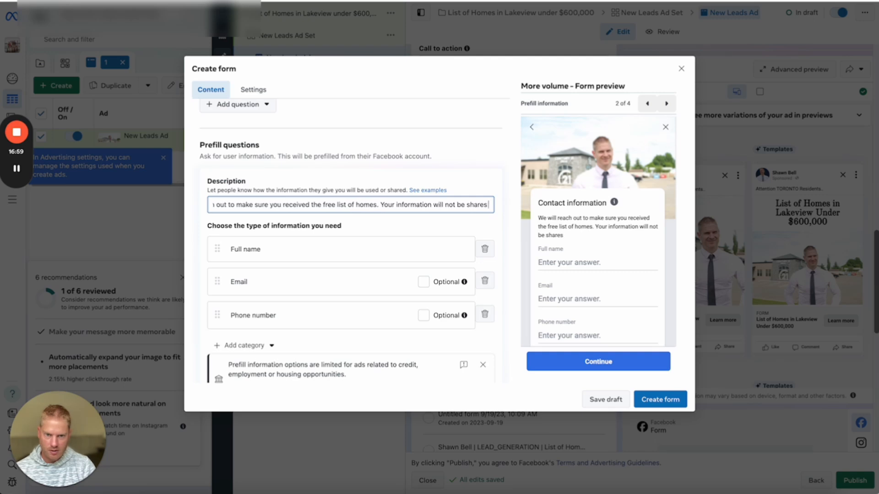
{"action": "key", "text": "BackSpace"}
{"action": "type", "text": "d with and"}
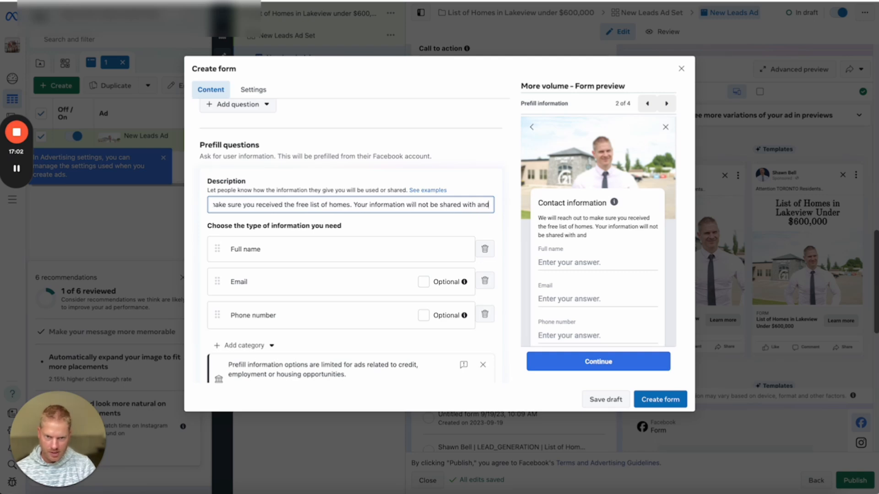
{"action": "key", "text": "BackSpace"}
{"action": "type", "text": "y 3rdf par"}
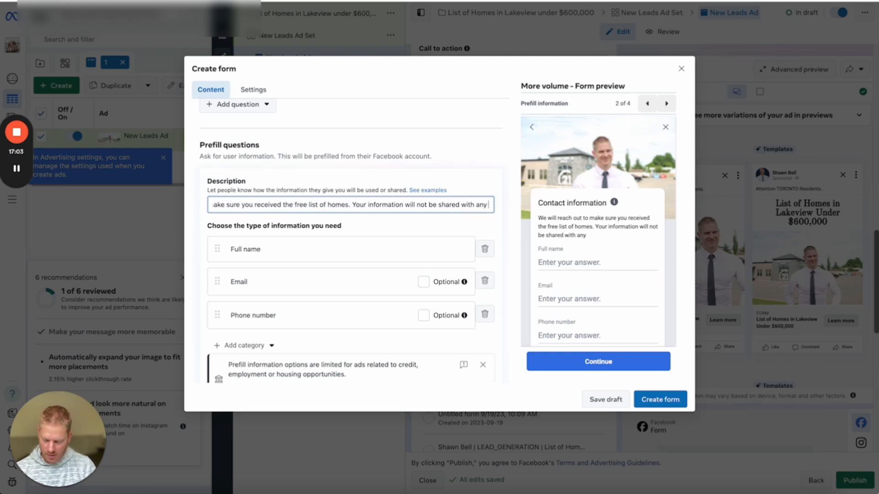
{"action": "key", "text": "BackSpace"}
{"action": "key", "text": "BackSpace"}
{"action": "key", "text": "BackSpace"}
{"action": "key", "text": "BackSpace"}
{"action": "key", "text": "BackSpace"}
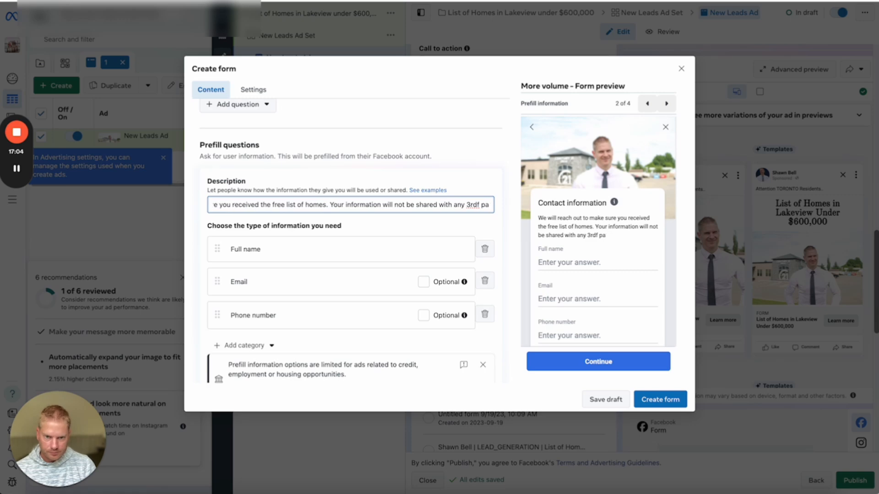
{"action": "type", "text": "party"}
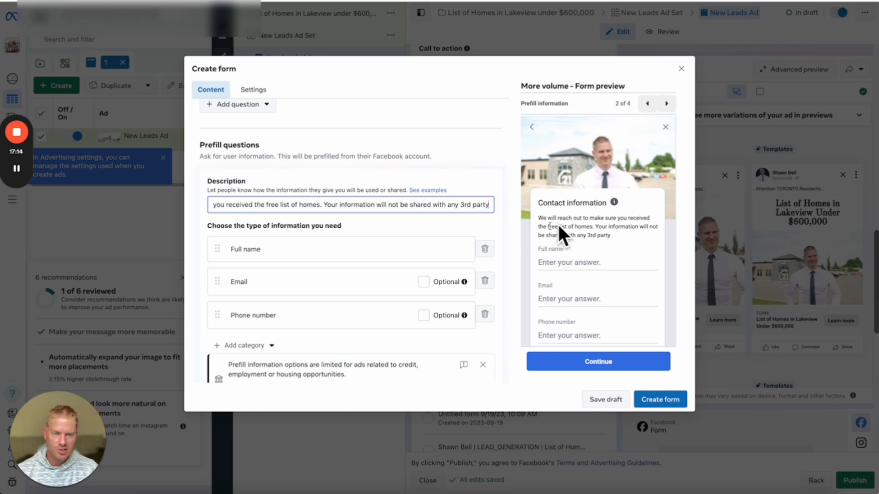
{"action": "scroll", "coordinate": [369, 207], "scroll_direction": "down", "scroll_amount": 1}
{"action": "left_click", "coordinate": [392, 204]}
{"action": "scroll", "coordinate": [405, 203], "scroll_direction": "down", "scroll_amount": 3}
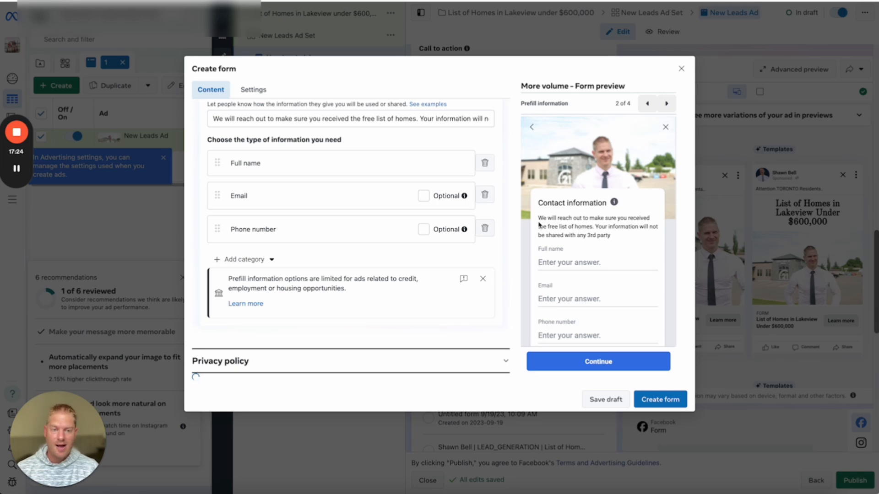
Expand the form's Privacy policy section to show its link and link text settings.
{"action": "left_click", "coordinate": [231, 362]}
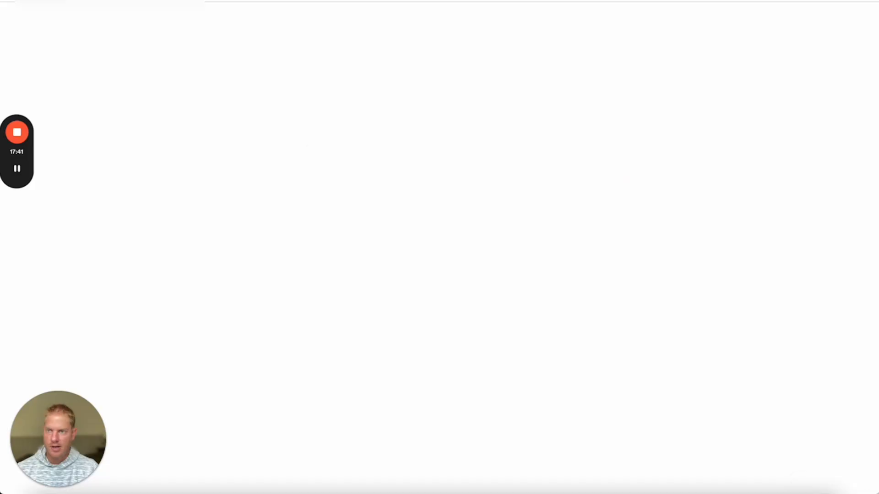
Find the eXp privacy policy page via exprealty.com's footer, then return to the Ads Manager tab.
{"action": "type", "text": "exprealty.com"}
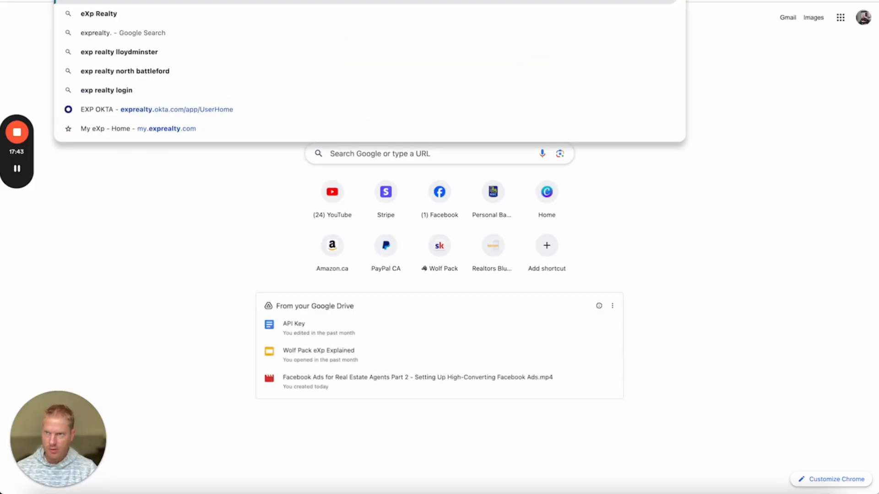
{"action": "key", "text": "Return"}
{"action": "scroll", "coordinate": [380, 147], "scroll_direction": "down", "scroll_amount": 10}
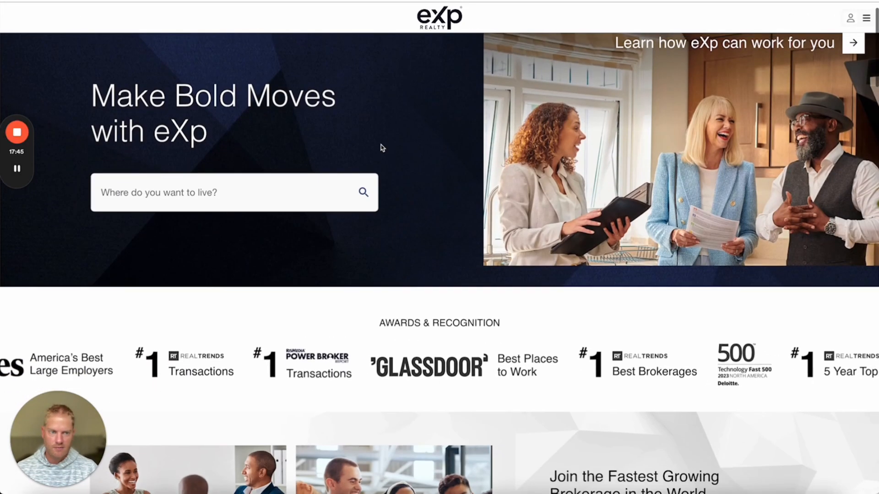
{"action": "scroll", "coordinate": [377, 147], "scroll_direction": "down", "scroll_amount": 15}
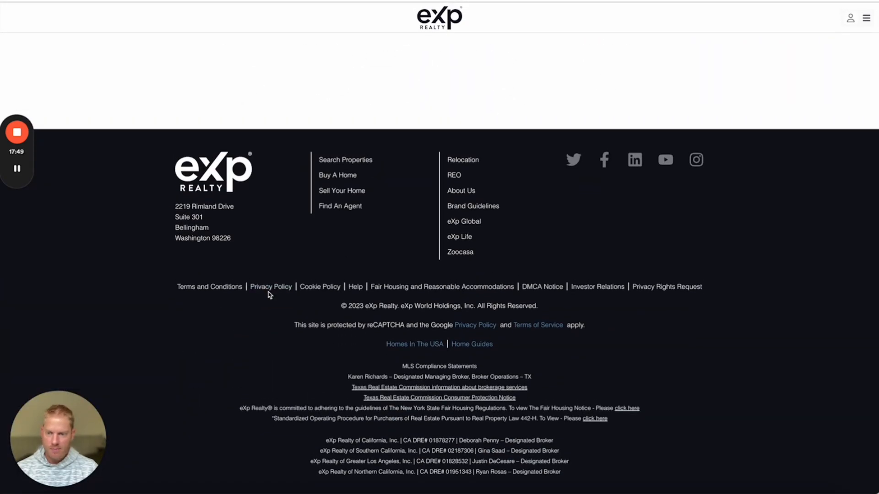
{"action": "left_click", "coordinate": [271, 287]}
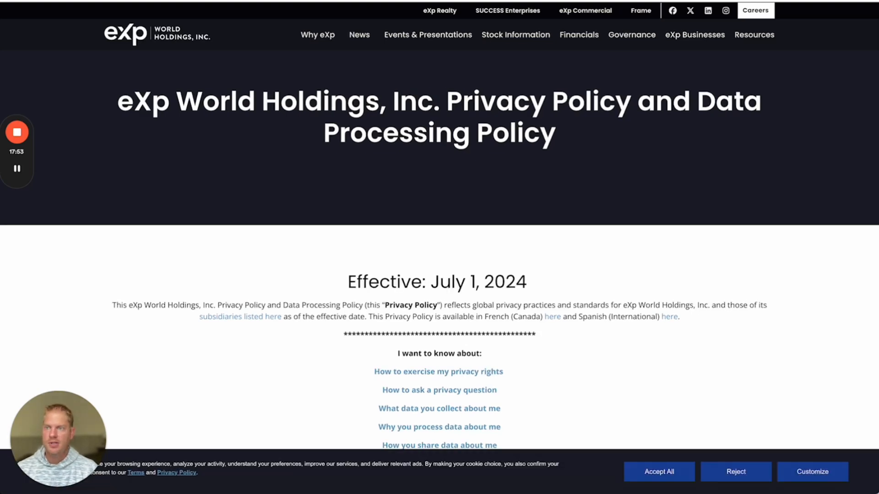
{"action": "key", "text": "ctrl+Tab"}
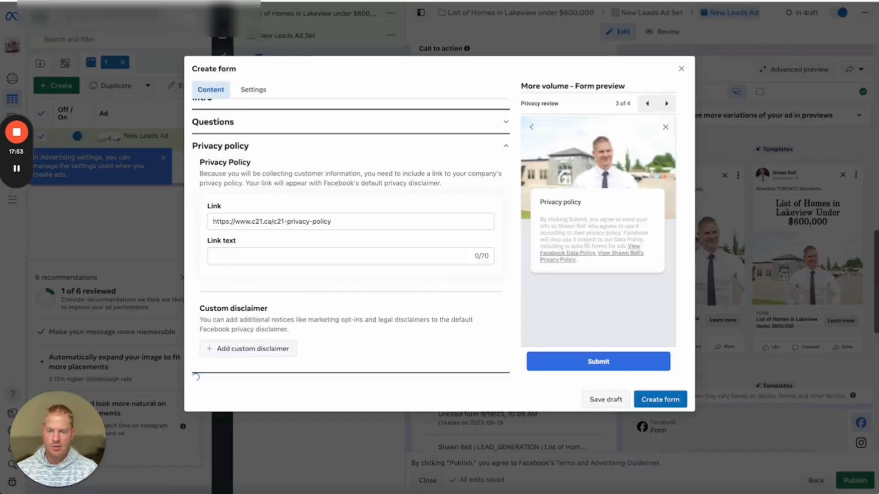
{"action": "left_click", "coordinate": [355, 222]}
{"action": "left_click_drag", "start_coordinate": [355, 185], "coordinate": [210, 185]}
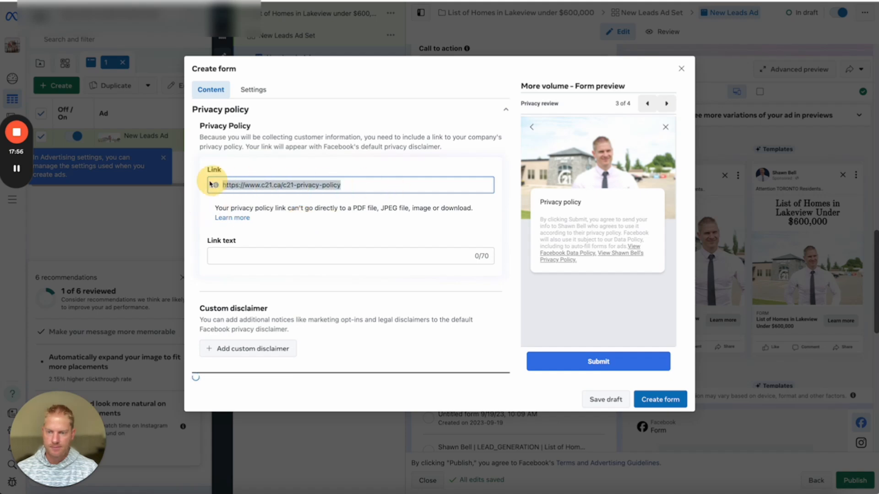
{"action": "type", "text": "https://expworldholdings.com/privacy-policy/"}
{"action": "left_click", "coordinate": [398, 168]}
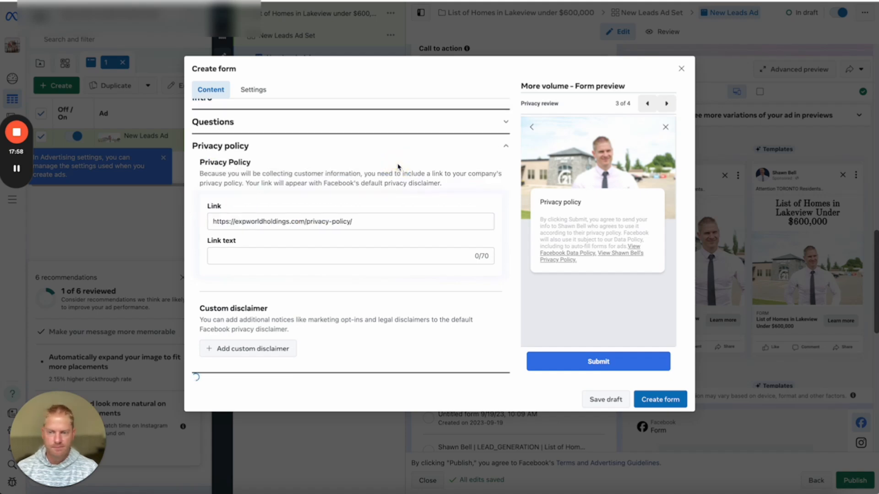
{"action": "left_click", "coordinate": [300, 258]}
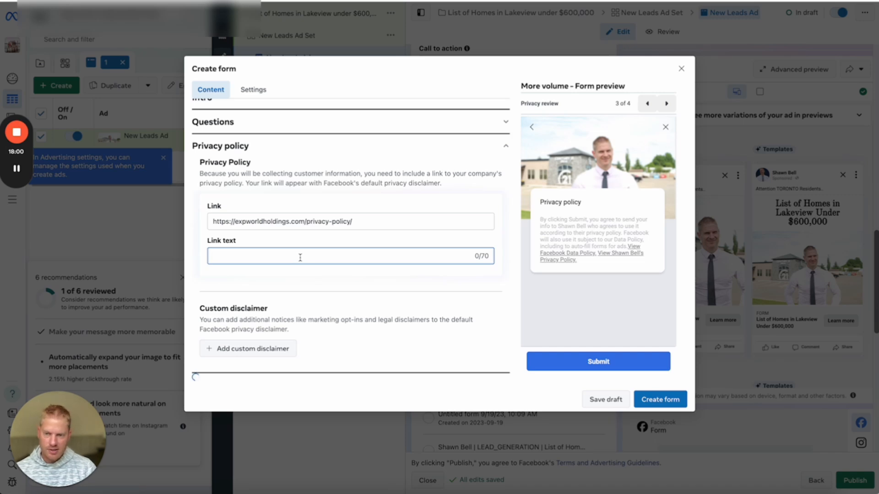
{"action": "type", "text": "E"}
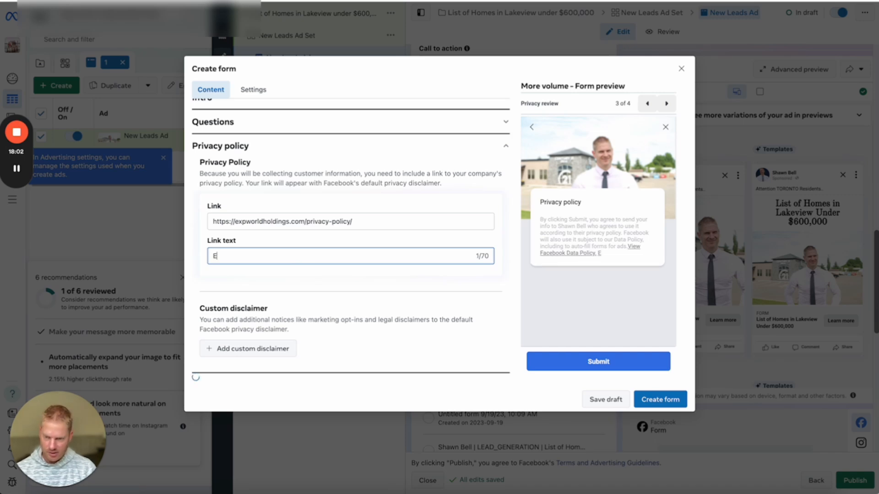
{"action": "type", "text": "x"}
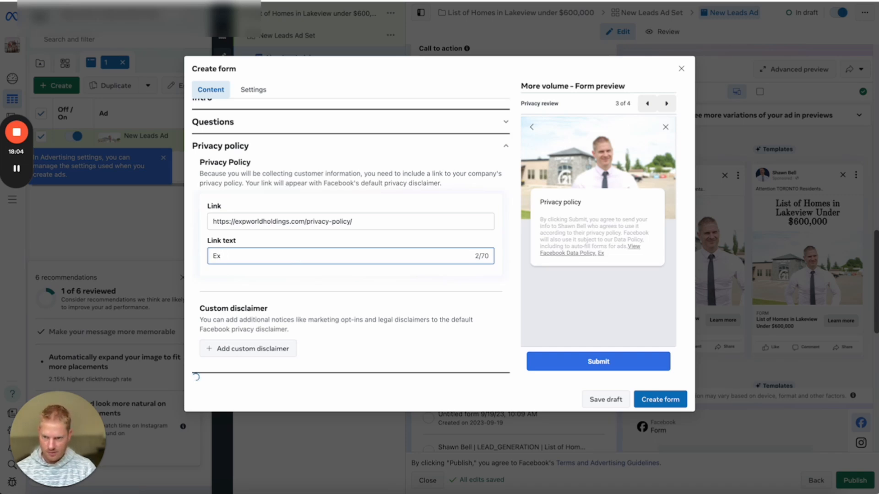
{"action": "key", "text": "BackSpace"}
{"action": "key", "text": "BackSpace"}
{"action": "type", "text": "eXp"}
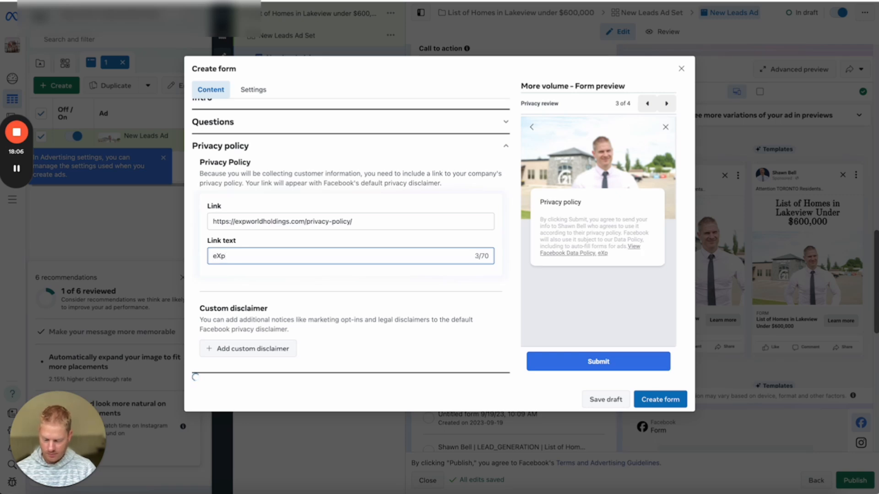
{"action": "type", "text": " Privacy Policy"}
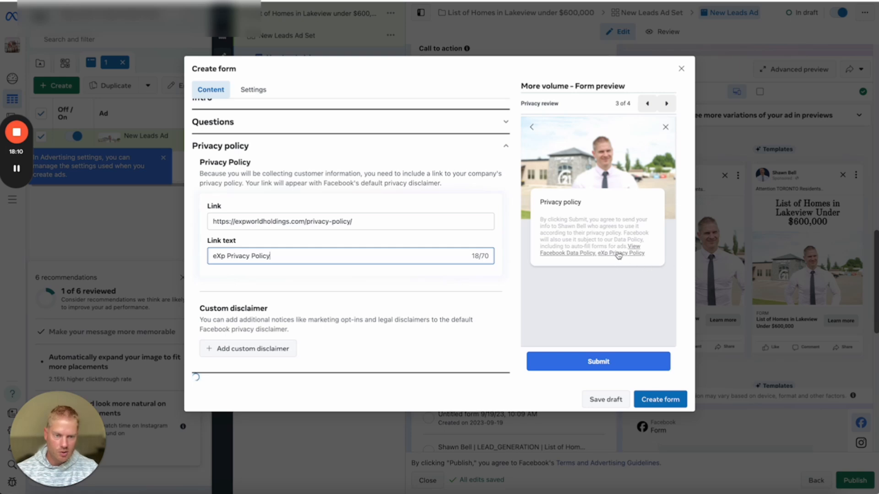
Add a custom disclaimer with a consent checkbox to the lead form.
{"action": "left_click", "coordinate": [260, 348]}
{"action": "scroll", "coordinate": [332, 273], "scroll_direction": "down", "scroll_amount": 3}
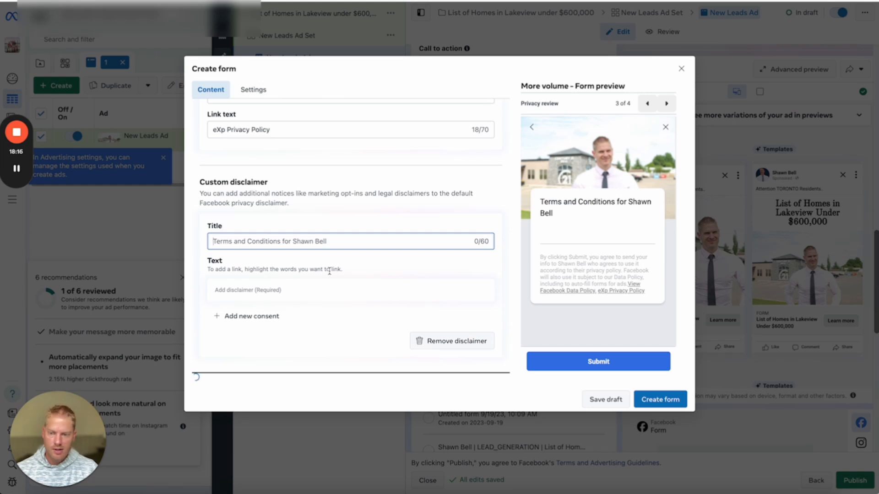
{"action": "scroll", "coordinate": [331, 274], "scroll_direction": "down", "scroll_amount": 1}
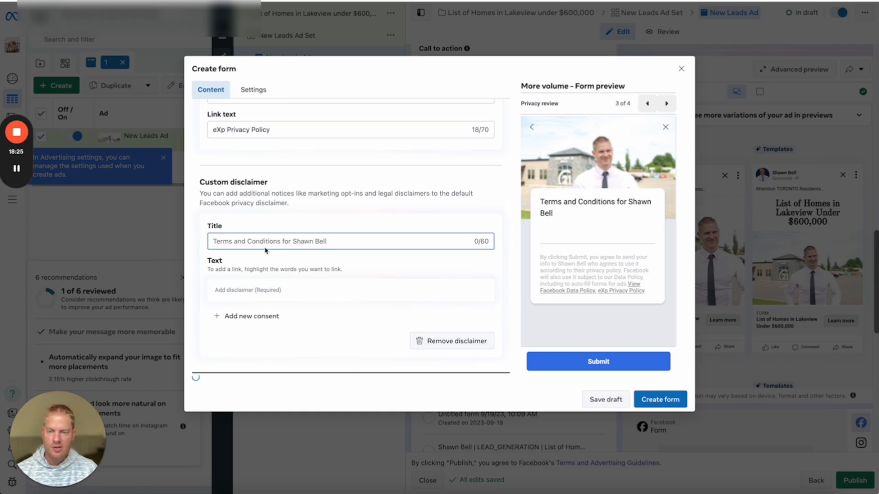
{"action": "left_click", "coordinate": [247, 317]}
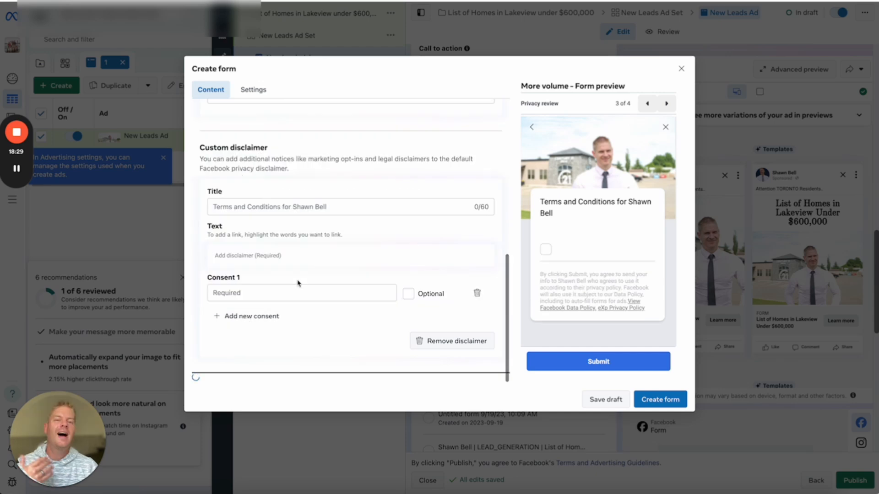
Enter the first consent line 'I consent to receive information from' the agent, fixing 'received'.
{"action": "left_click", "coordinate": [253, 295]}
{"action": "type", "text": "I cons"}
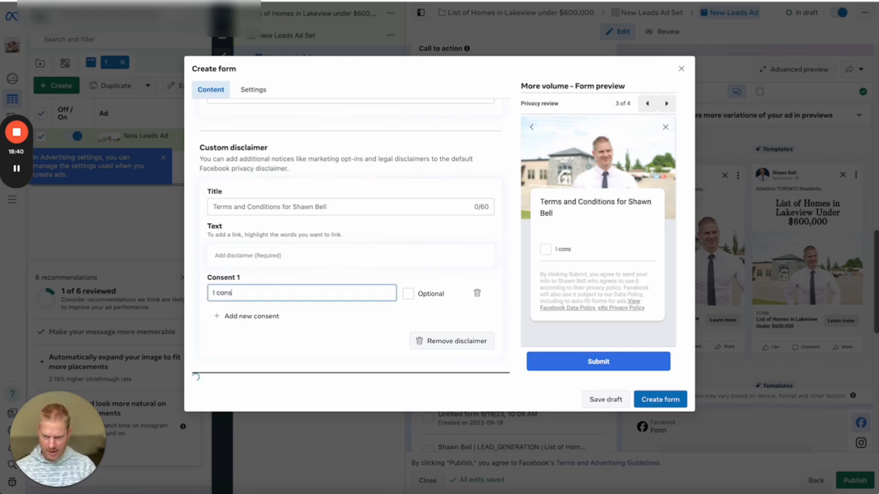
{"action": "type", "text": "ent to received information"}
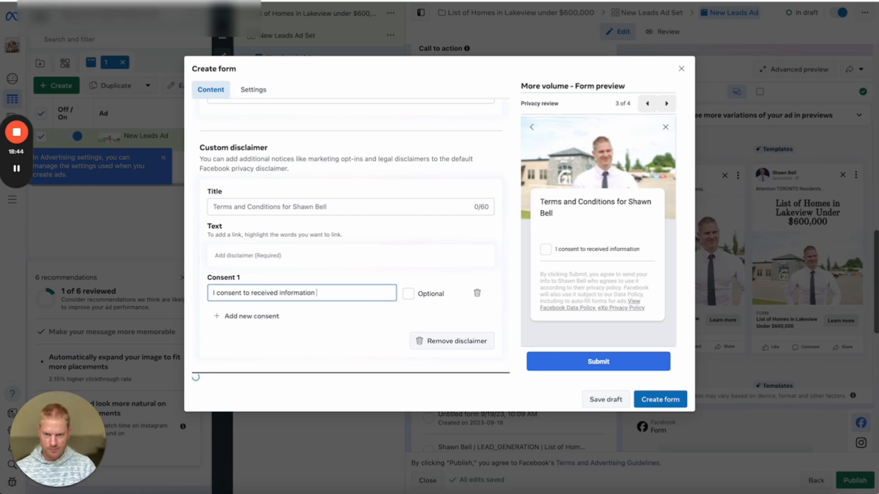
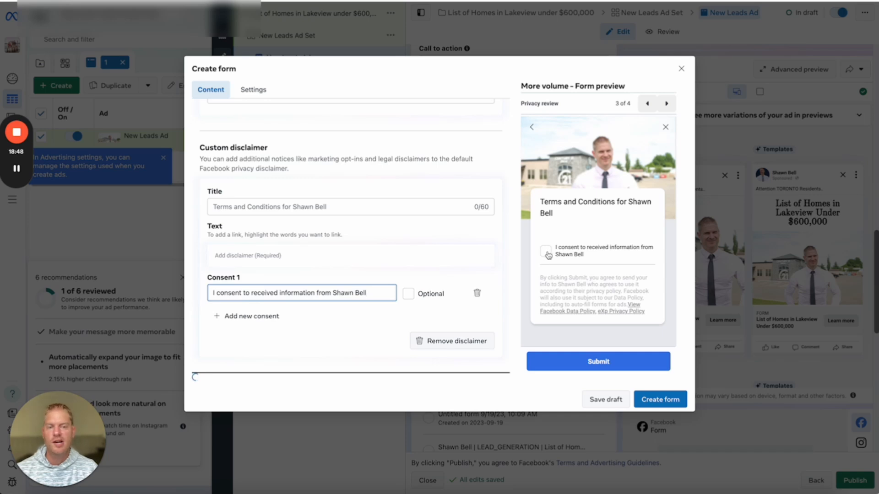
{"action": "left_click", "coordinate": [279, 293]}
{"action": "key", "text": "BackSpace"}
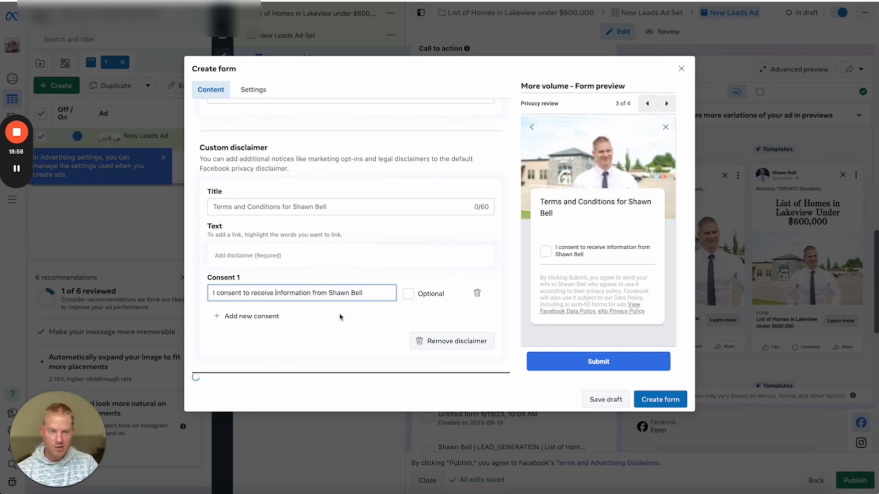
{"action": "scroll", "coordinate": [337, 311], "scroll_direction": "up", "scroll_amount": 2}
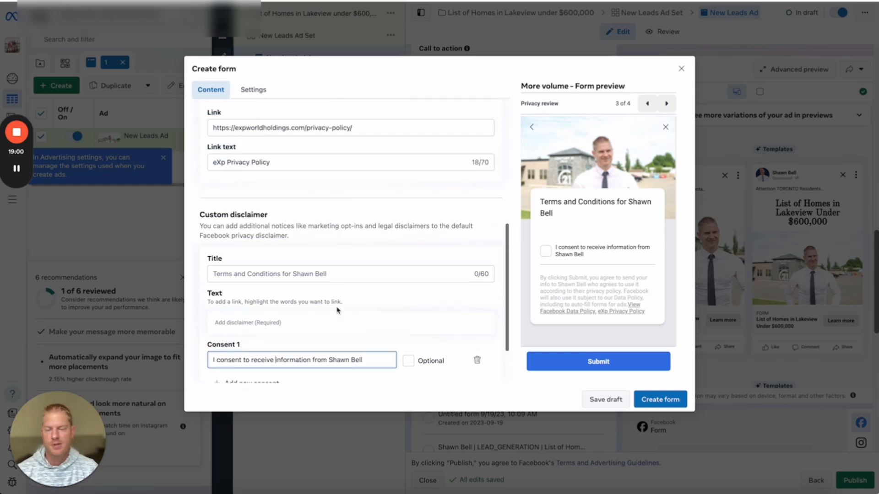
{"action": "scroll", "coordinate": [337, 310], "scroll_direction": "down", "scroll_amount": 1}
{"action": "scroll", "coordinate": [328, 307], "scroll_direction": "up", "scroll_amount": 5}
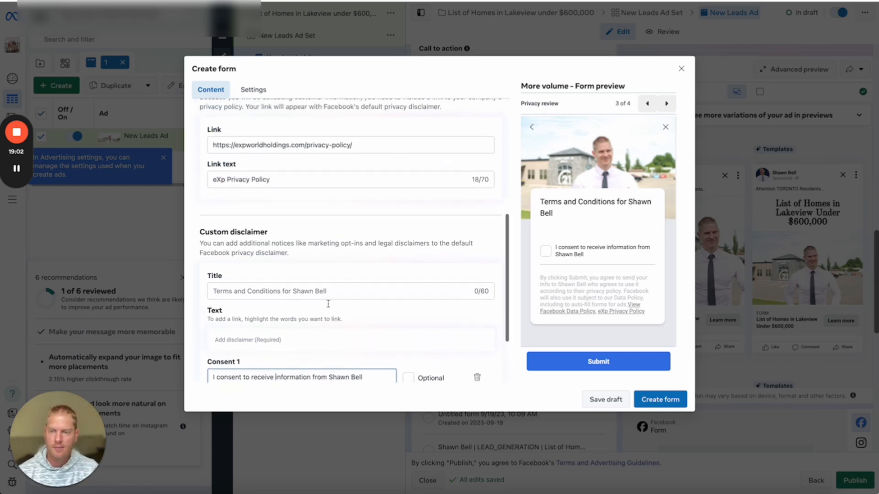
{"action": "scroll", "coordinate": [329, 307], "scroll_direction": "down", "scroll_amount": 6}
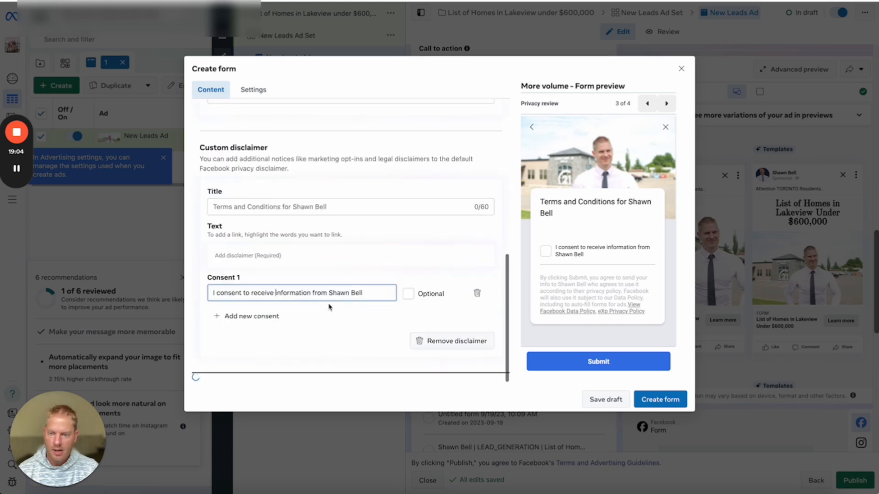
{"action": "scroll", "coordinate": [328, 303], "scroll_direction": "up", "scroll_amount": 3}
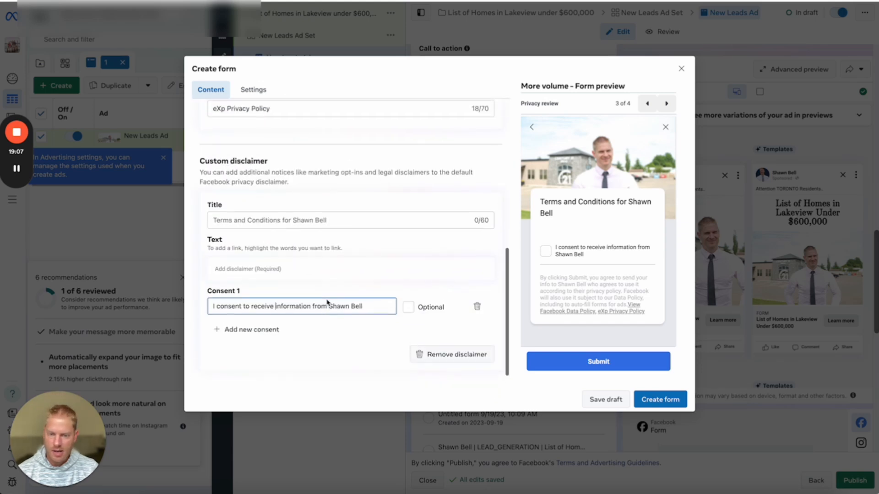
{"action": "scroll", "coordinate": [327, 303], "scroll_direction": "up", "scroll_amount": 3}
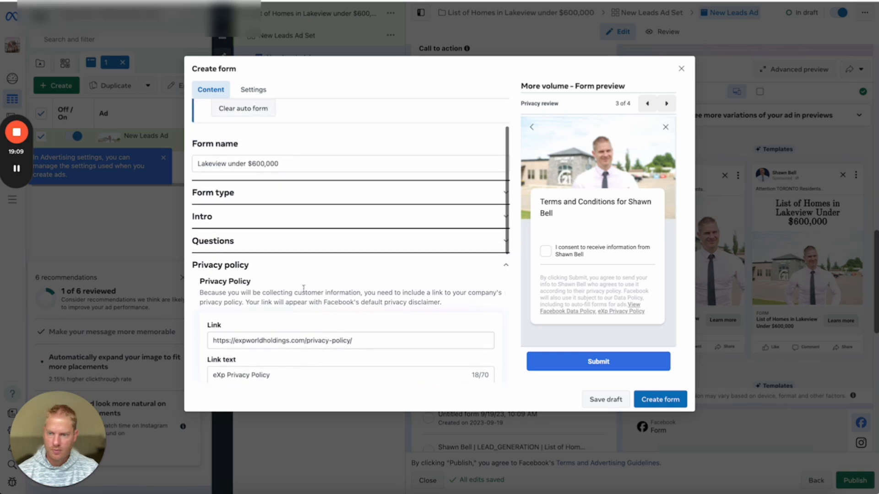
{"action": "left_click", "coordinate": [249, 241]}
{"action": "scroll", "coordinate": [307, 264], "scroll_direction": "down", "scroll_amount": 6}
{"action": "scroll", "coordinate": [308, 264], "scroll_direction": "up", "scroll_amount": 6}
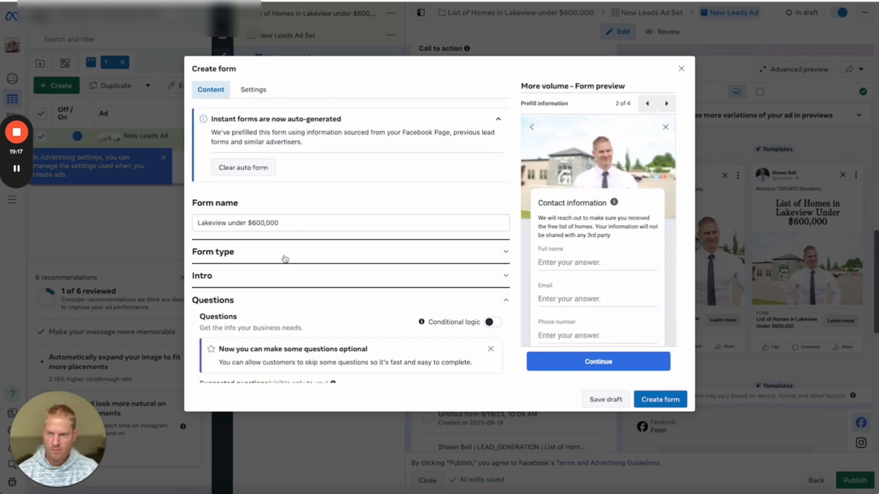
{"action": "left_click", "coordinate": [252, 90]}
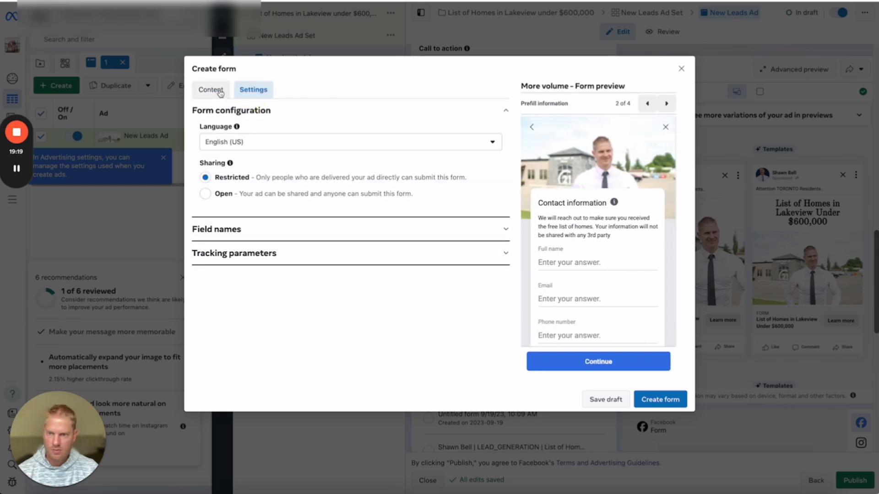
{"action": "left_click", "coordinate": [220, 91]}
{"action": "scroll", "coordinate": [372, 274], "scroll_direction": "down", "scroll_amount": 4}
{"action": "scroll", "coordinate": [458, 320], "scroll_direction": "up", "scroll_amount": 4}
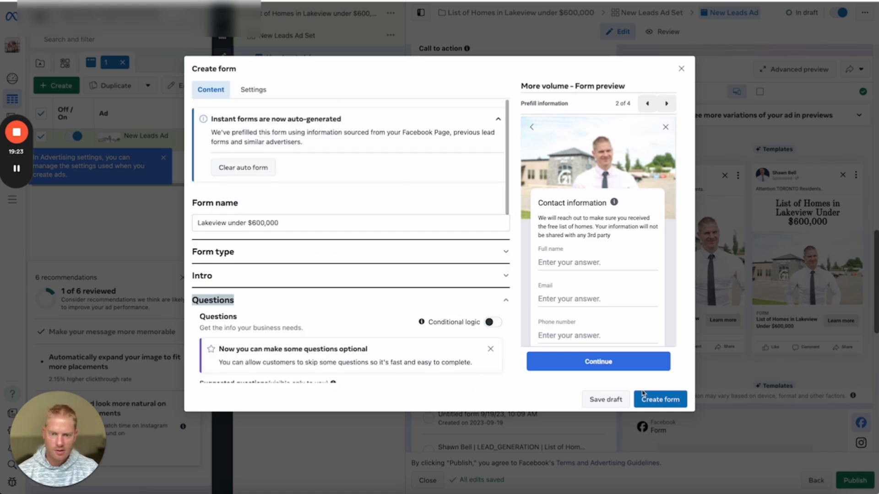
{"action": "scroll", "coordinate": [278, 247], "scroll_direction": "down", "scroll_amount": 2}
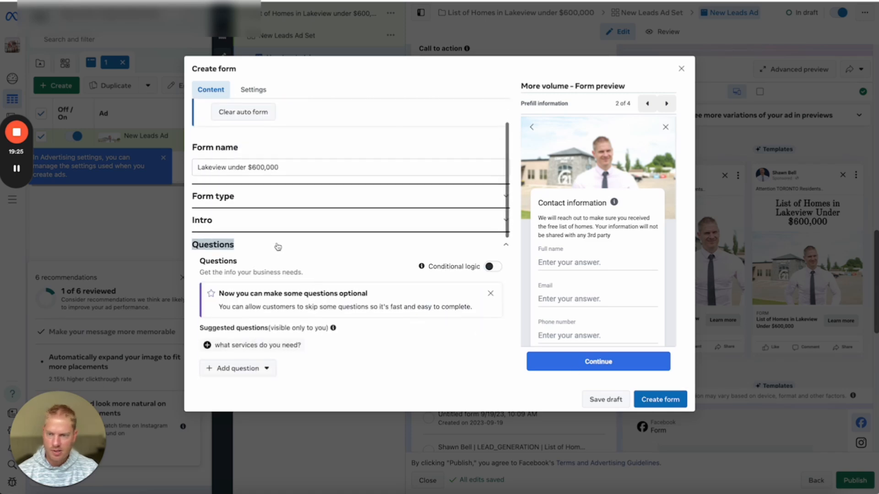
{"action": "left_click", "coordinate": [278, 247]}
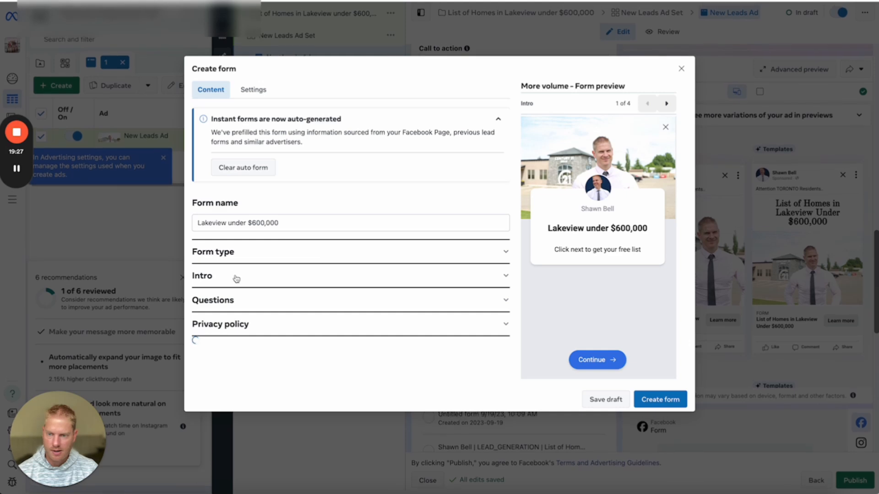
{"action": "left_click", "coordinate": [229, 314]}
{"action": "scroll", "coordinate": [345, 269], "scroll_direction": "down", "scroll_amount": 5}
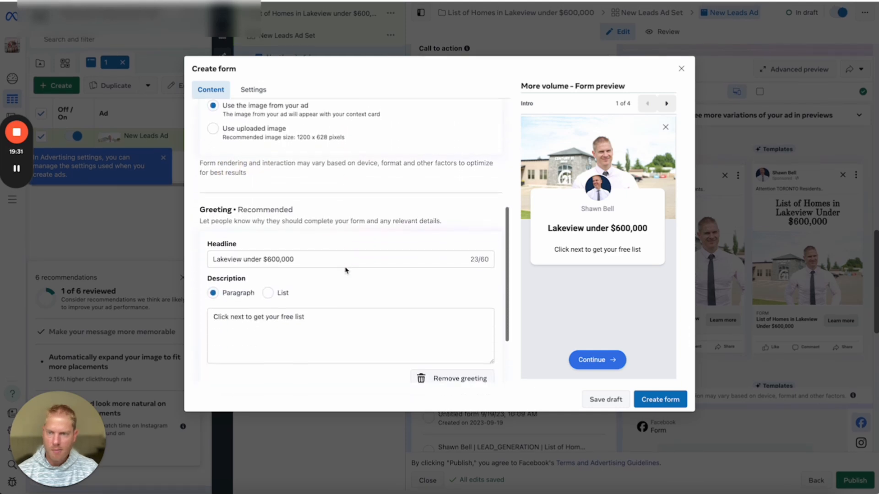
{"action": "scroll", "coordinate": [346, 269], "scroll_direction": "down", "scroll_amount": 3}
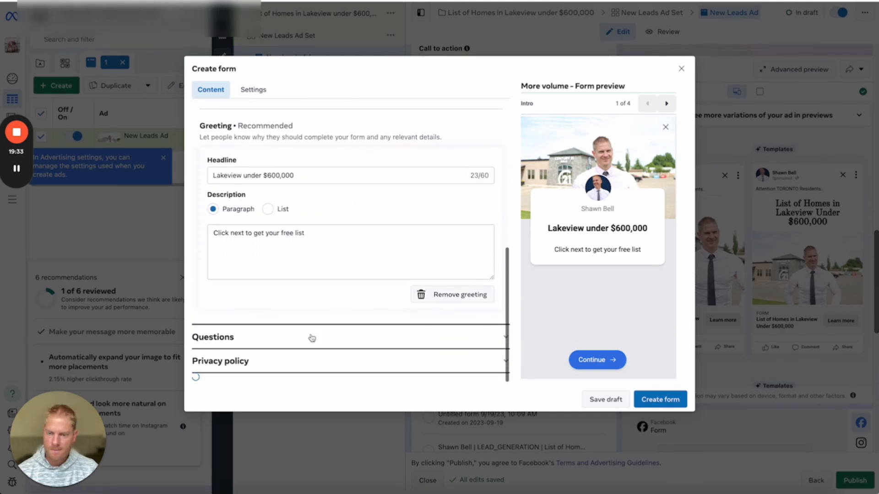
{"action": "left_click", "coordinate": [250, 341]}
{"action": "scroll", "coordinate": [354, 314], "scroll_direction": "down", "scroll_amount": 3}
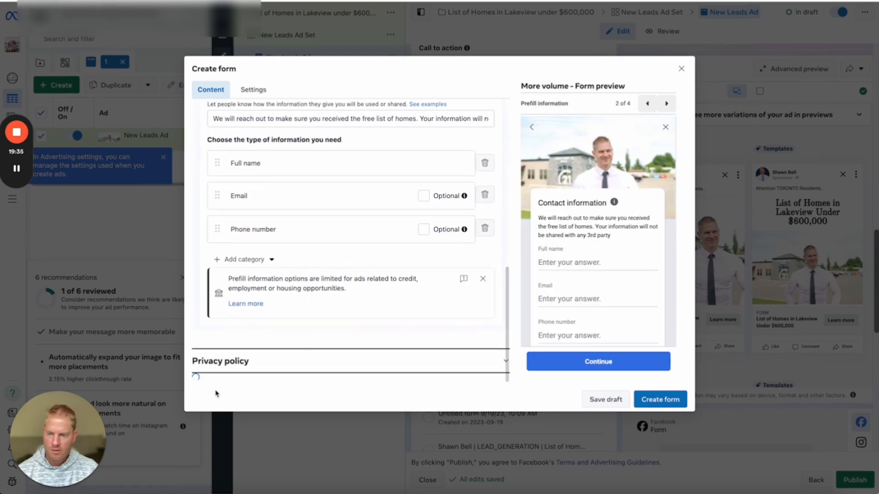
{"action": "left_click", "coordinate": [239, 361]}
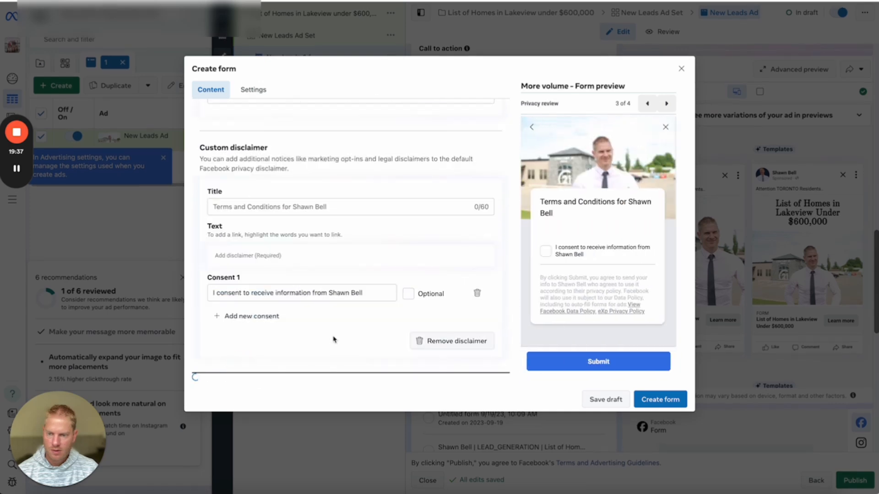
Title the disclaimer 'Terms and Conditions for' the agent; add body 'Information will not be shared with any 3rd Party'.
{"action": "left_click", "coordinate": [659, 401]}
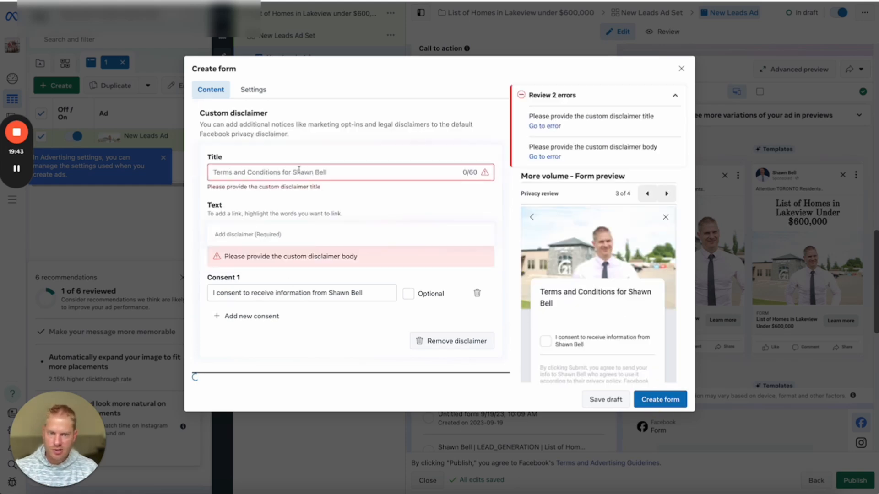
{"action": "left_click", "coordinate": [321, 172]}
{"action": "type", "text": "Terms and Co"}
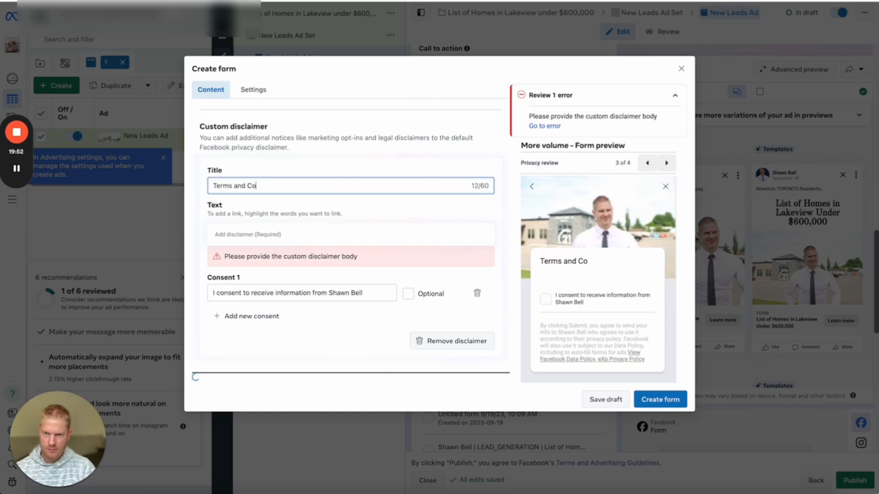
{"action": "type", "text": "nditions "}
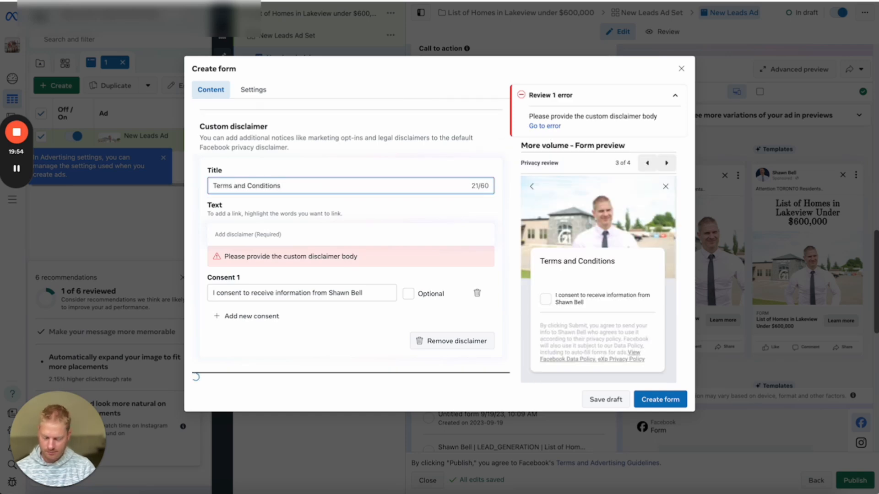
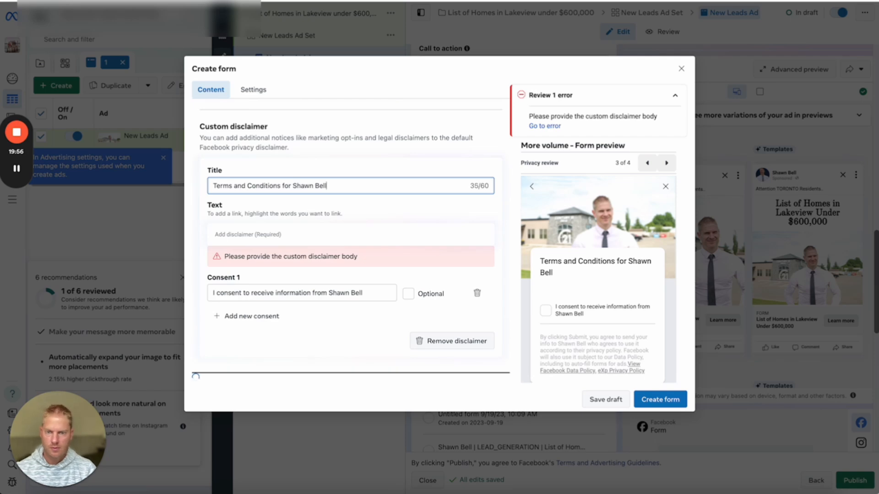
{"action": "left_click", "coordinate": [421, 223]}
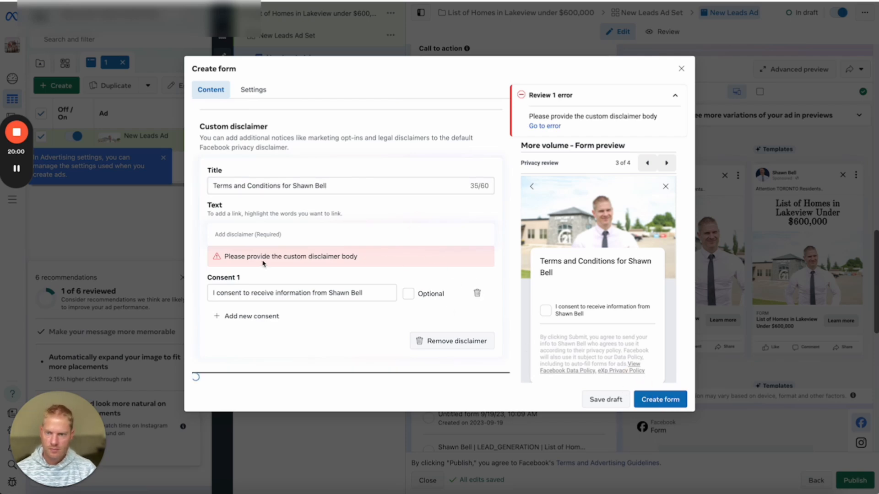
{"action": "left_click", "coordinate": [242, 235]}
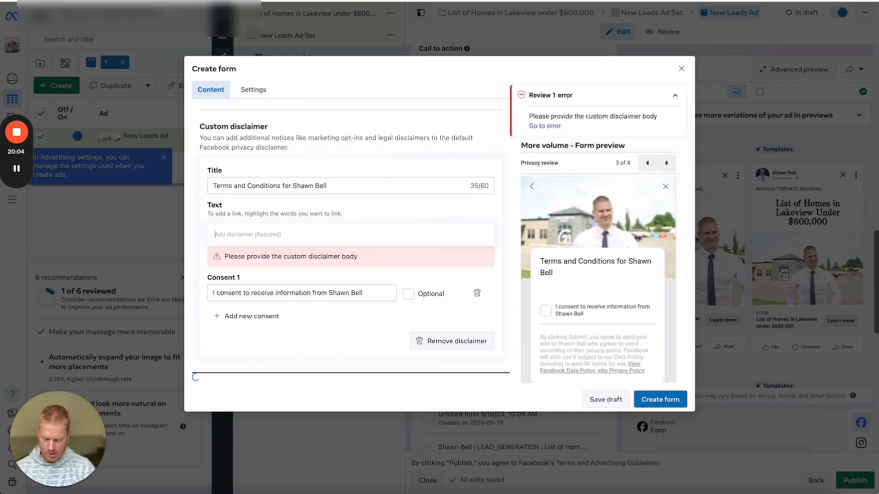
{"action": "type", "text": "Information"}
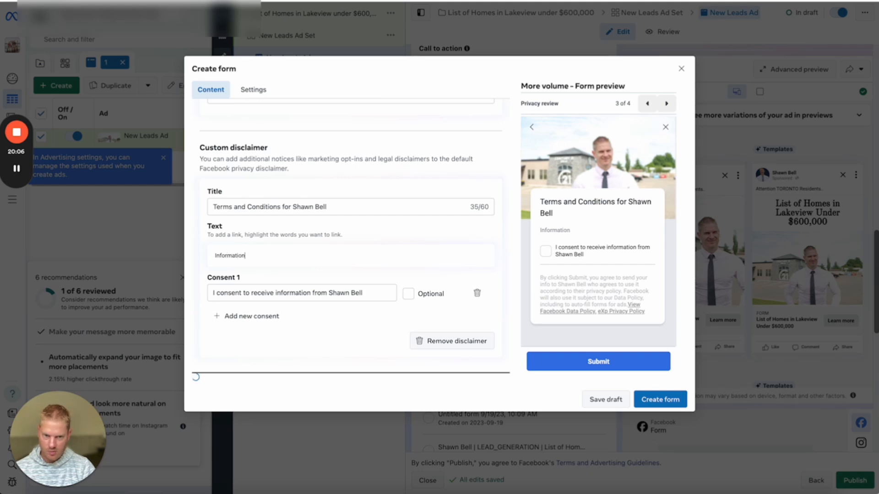
{"action": "type", "text": " will not be share"}
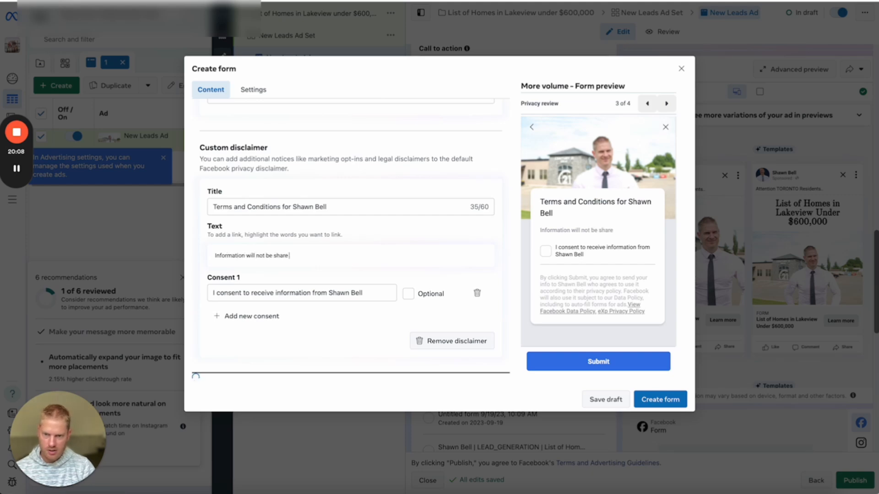
{"action": "type", "text": "d with any"}
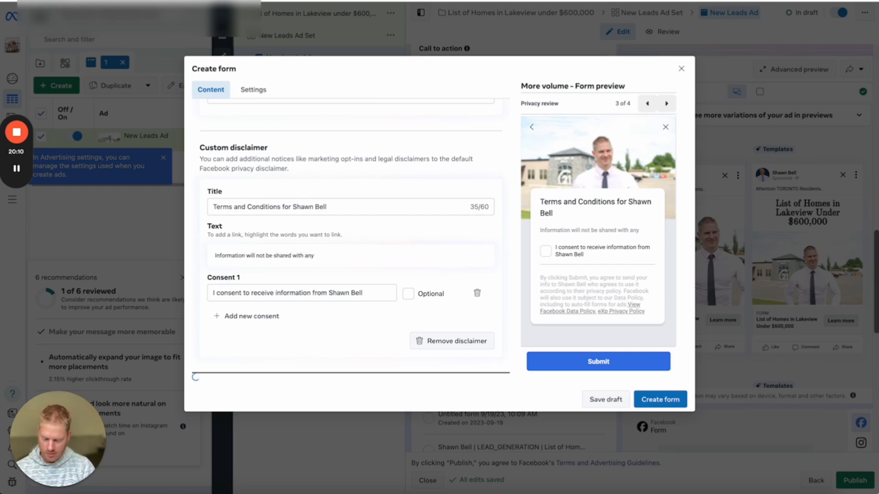
{"action": "type", "text": " 3rd P"}
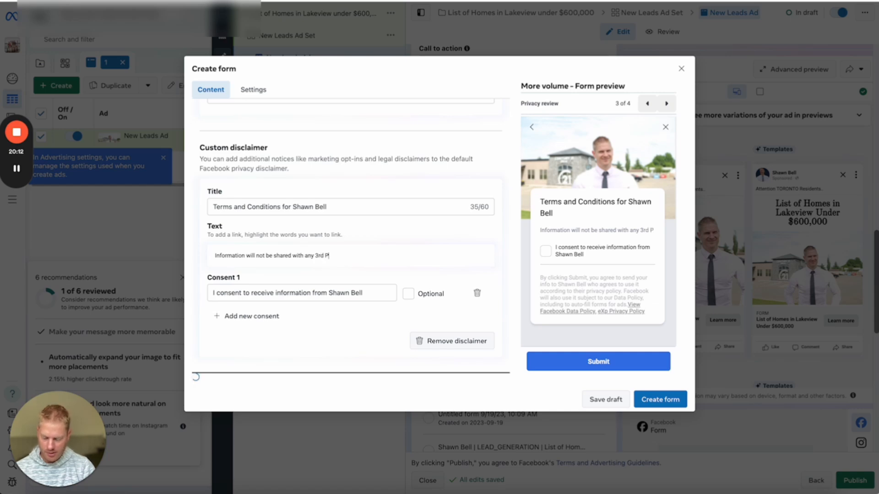
{"action": "type", "text": "arty"}
{"action": "left_click", "coordinate": [653, 400]}
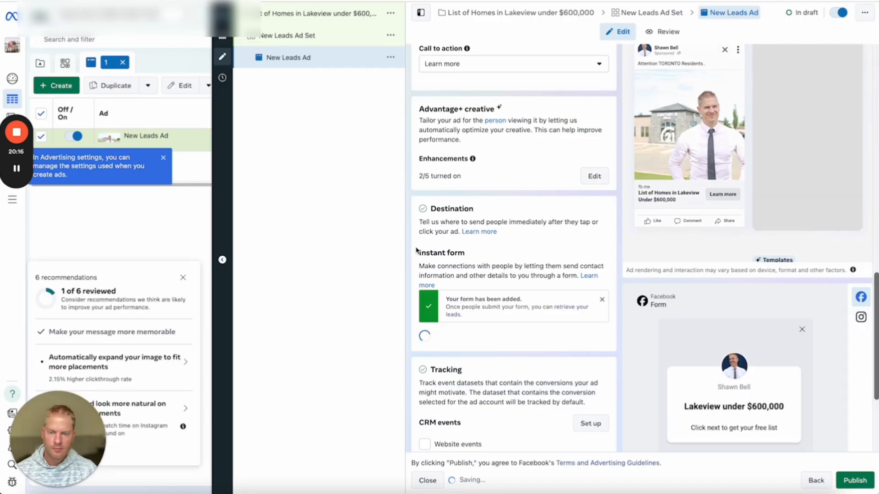
{"action": "scroll", "coordinate": [498, 243], "scroll_direction": "down", "scroll_amount": 5}
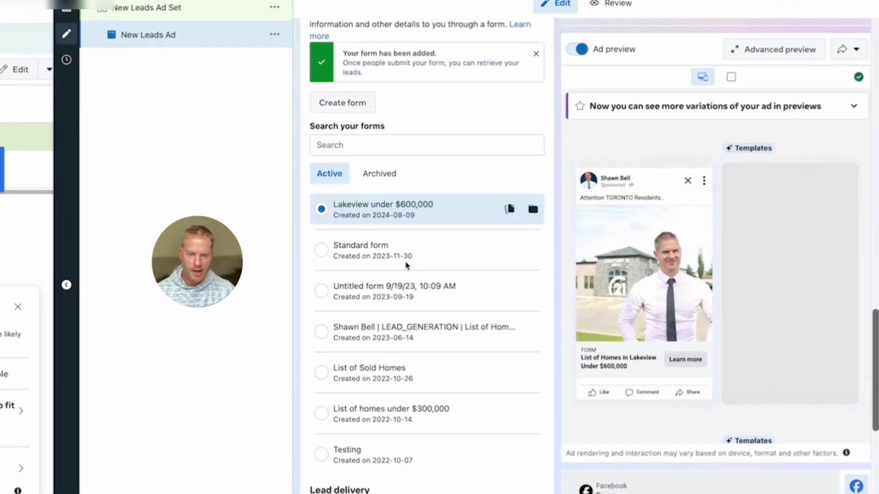
{"action": "scroll", "coordinate": [405, 264], "scroll_direction": "down", "scroll_amount": 8}
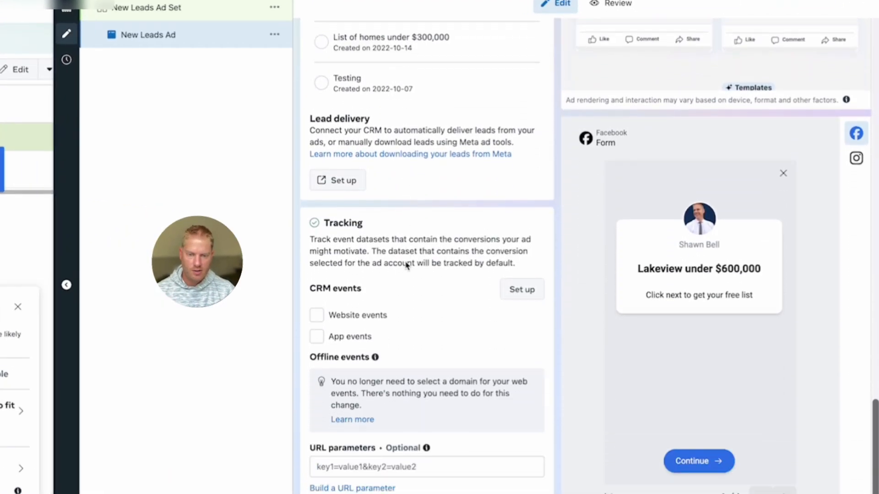
{"action": "scroll", "coordinate": [405, 264], "scroll_direction": "up", "scroll_amount": 12}
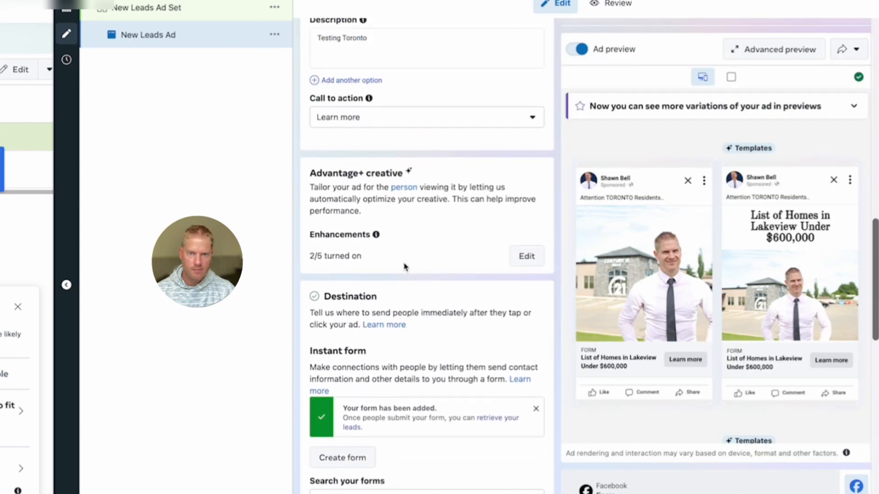
{"action": "scroll", "coordinate": [406, 268], "scroll_direction": "up", "scroll_amount": 2}
{"action": "scroll", "coordinate": [448, 238], "scroll_direction": "down", "scroll_amount": 8}
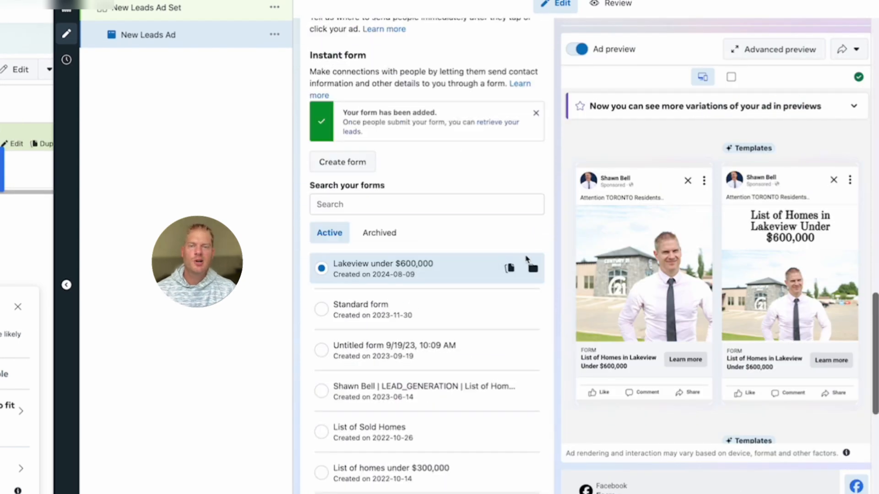
Start another new lead form past the housing ads notice and expand Message for leads.
{"action": "left_click", "coordinate": [348, 164]}
{"action": "left_click", "coordinate": [338, 319]}
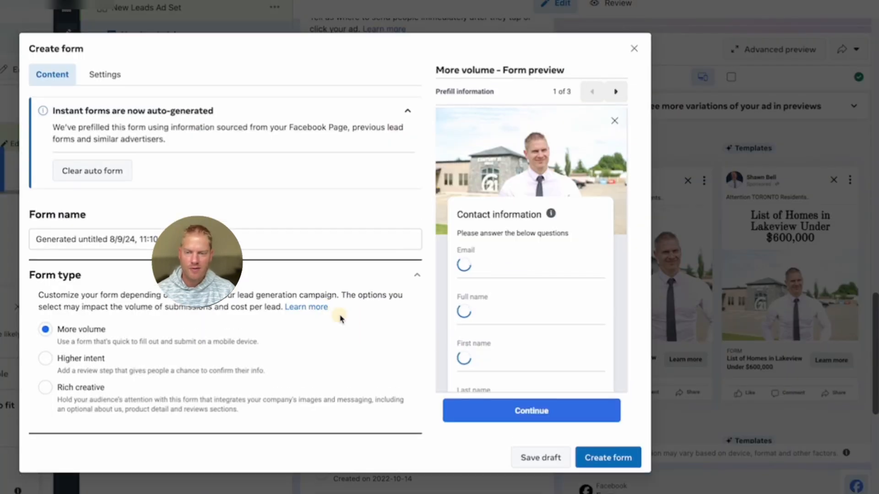
{"action": "scroll", "coordinate": [256, 348], "scroll_direction": "down", "scroll_amount": 3}
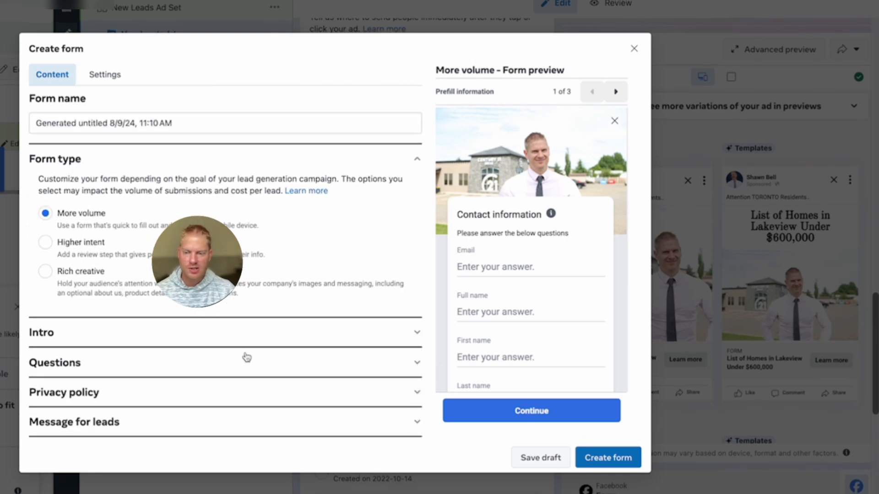
{"action": "left_click", "coordinate": [103, 425]}
{"action": "scroll", "coordinate": [197, 367], "scroll_direction": "down", "scroll_amount": 3}
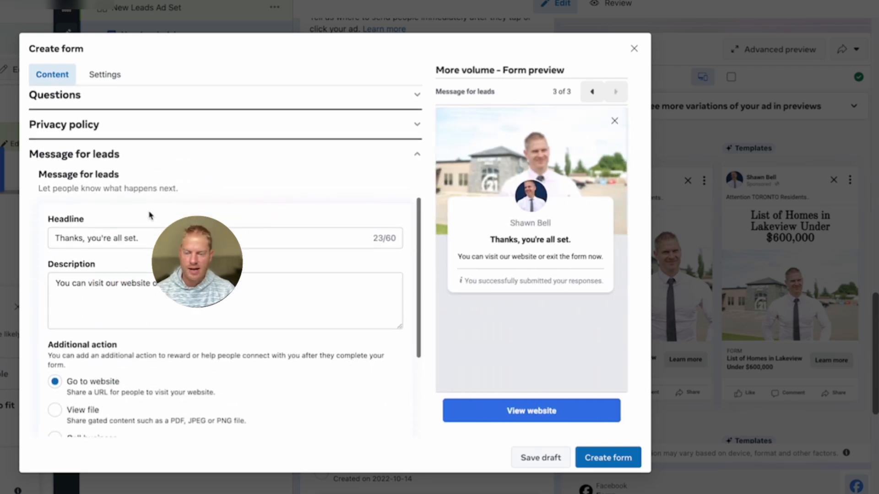
{"action": "scroll", "coordinate": [151, 196], "scroll_direction": "down", "scroll_amount": 2}
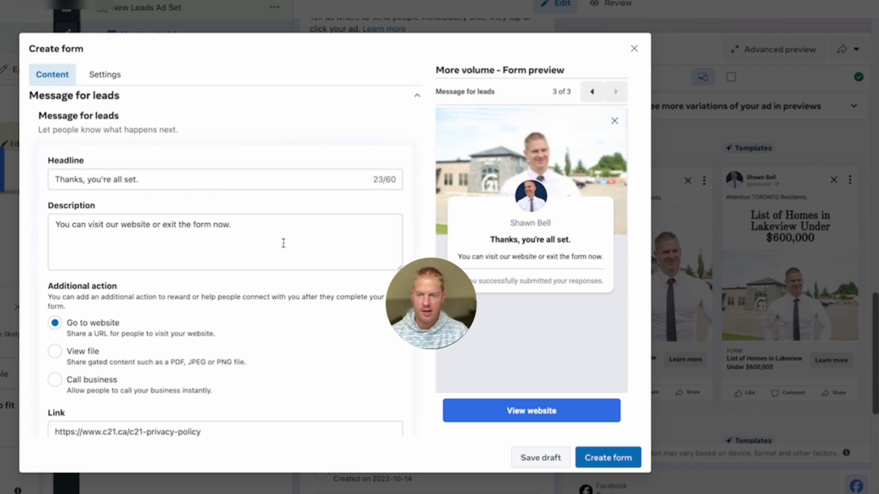
Replace the completion description with 'Click DOWNLOAD NOW to get your FREE list of homes in Lakeview under $600,000'.
{"action": "left_click_drag", "start_coordinate": [234, 224], "coordinate": [55, 224]}
{"action": "scroll", "coordinate": [361, 215], "scroll_direction": "down", "scroll_amount": 2}
{"action": "scroll", "coordinate": [357, 216], "scroll_direction": "up", "scroll_amount": 1}
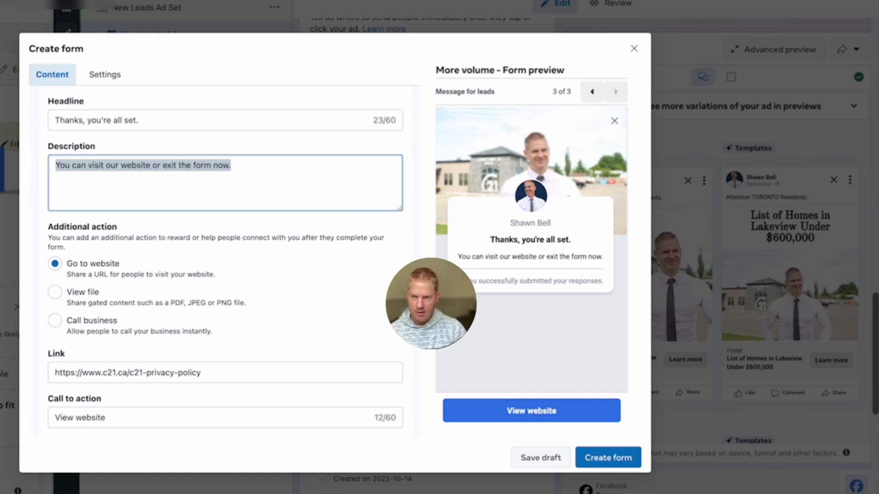
{"action": "type", "text": "CLic"}
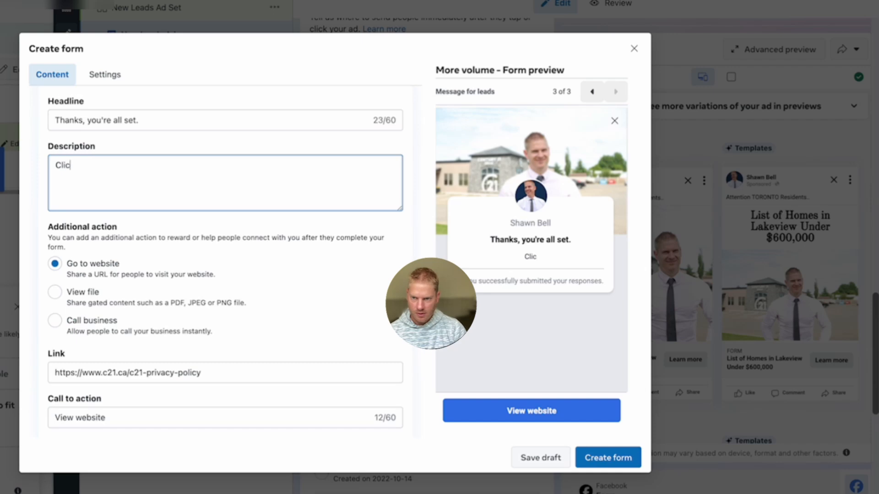
{"action": "type", "text": "k DOWNLOAD NOW "}
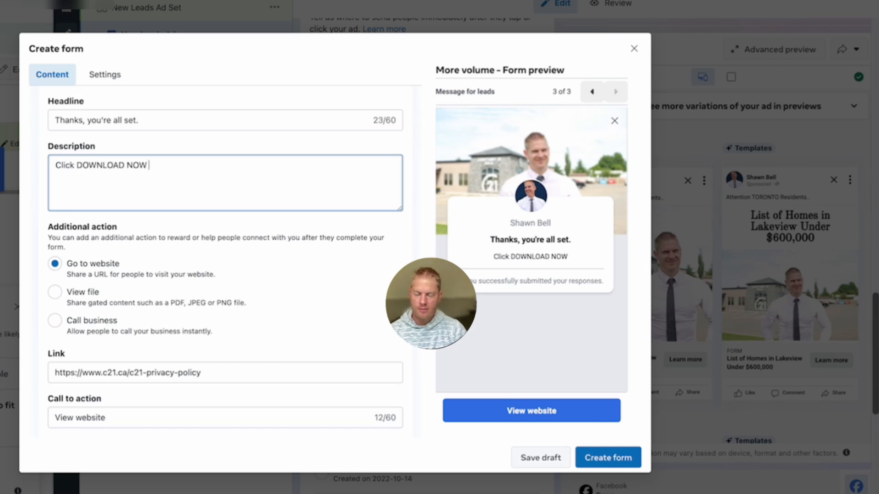
{"action": "type", "text": "to get your F"}
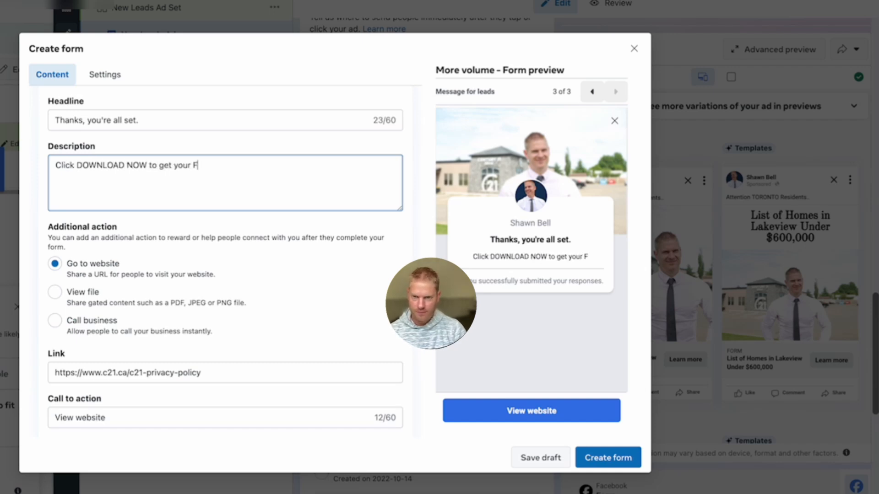
{"action": "type", "text": "REE lis"}
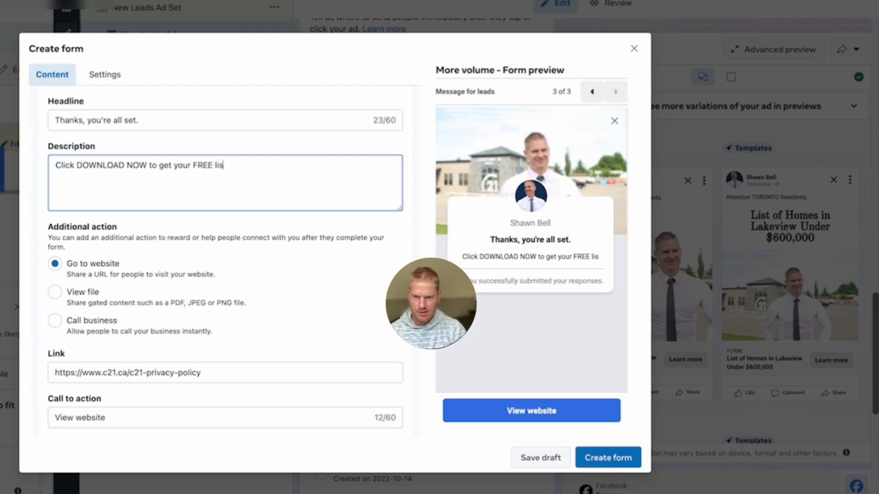
{"action": "type", "text": "t of home"}
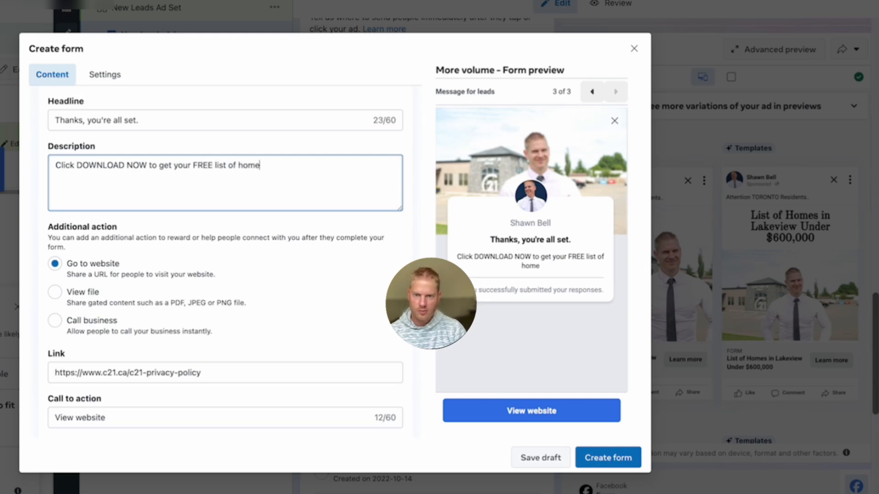
{"action": "type", "text": "s in Lakeview u"}
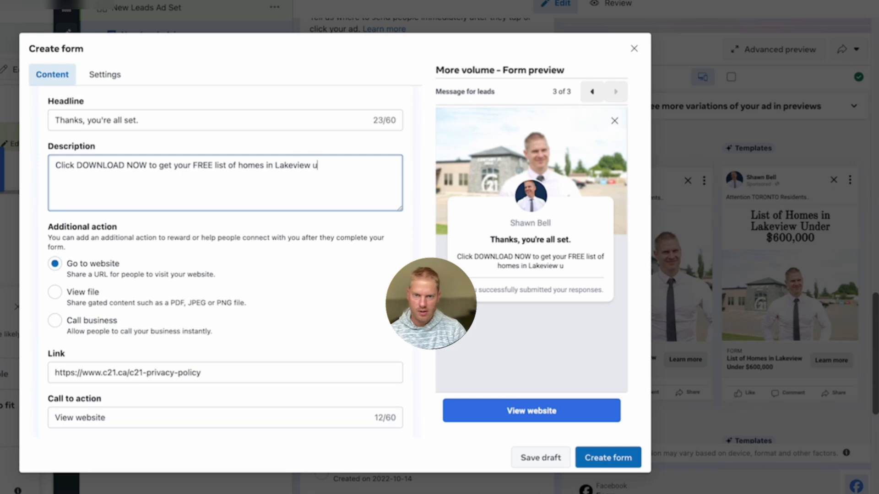
{"action": "type", "text": "nder $600,000"}
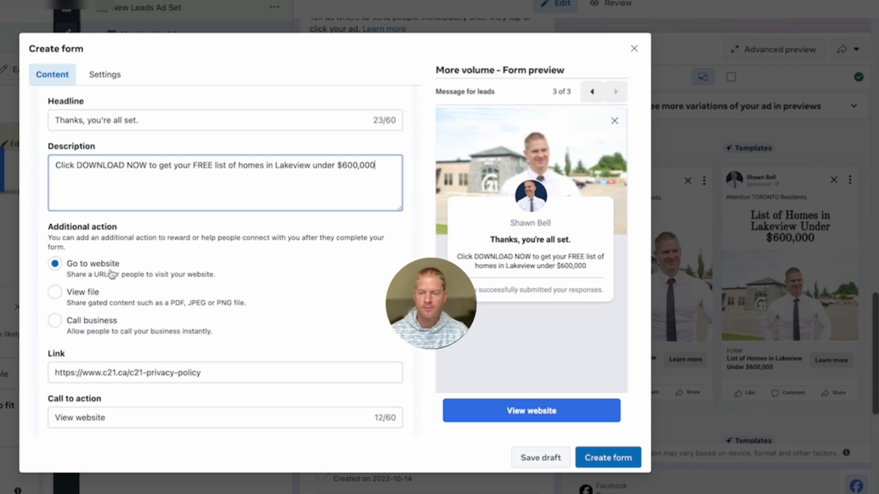
{"action": "scroll", "coordinate": [213, 402], "scroll_direction": "down", "scroll_amount": 1}
Change the call-to-action text from 'View website' to DOWNLOAD NOW and select the link URL.
{"action": "left_click_drag", "start_coordinate": [110, 389], "coordinate": [41, 387]}
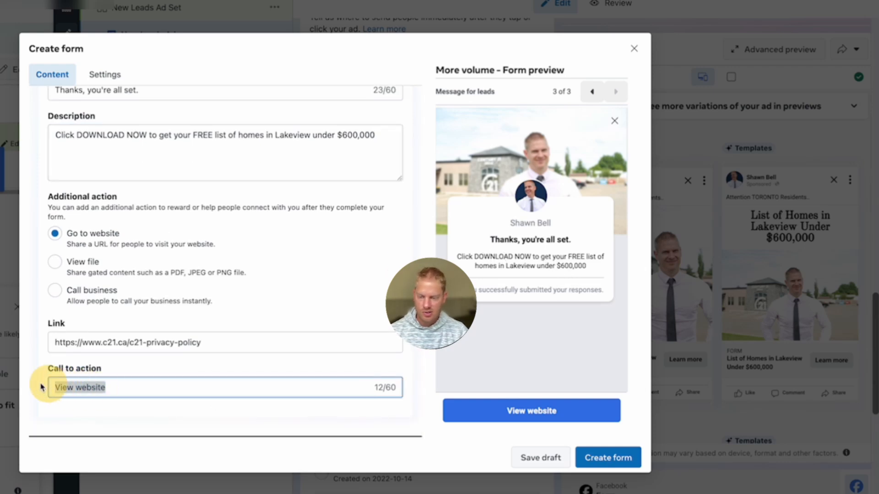
{"action": "type", "text": "DOWNLOAD NOW"}
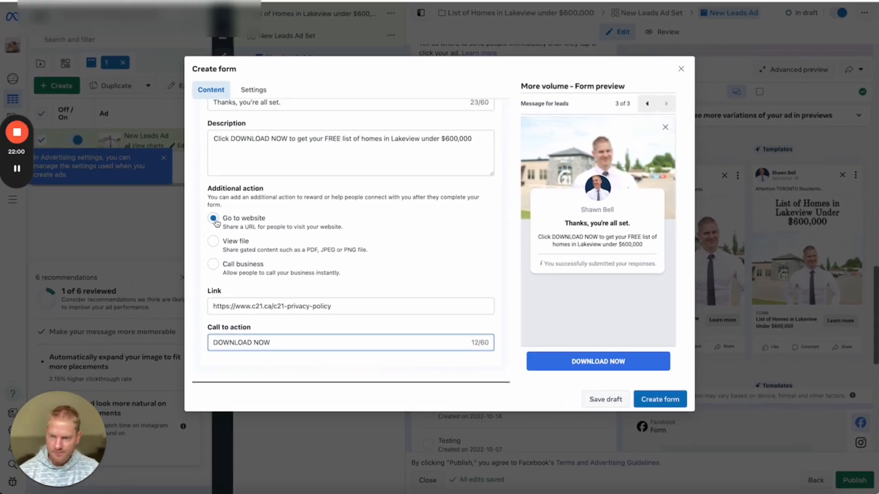
{"action": "left_click_drag", "start_coordinate": [342, 307], "coordinate": [185, 305]}
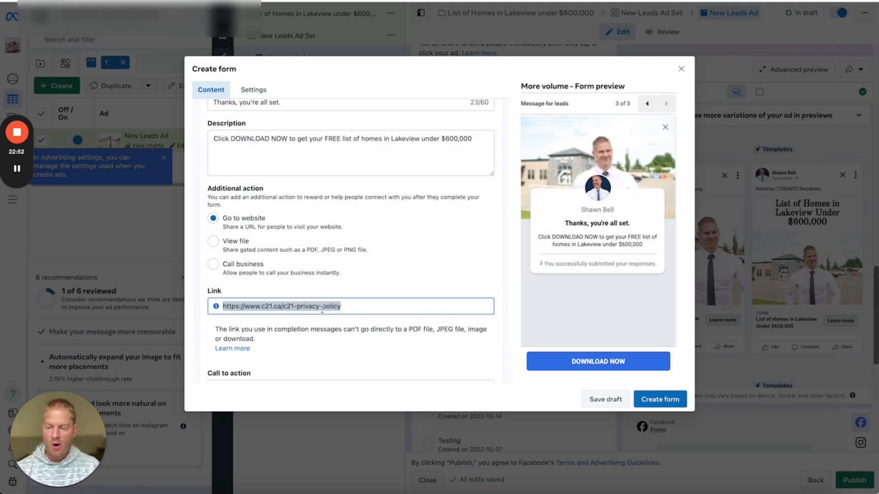
Close the new lead form editor and confirm the Close lead form prompt.
{"action": "scroll", "coordinate": [238, 309], "scroll_direction": "up", "scroll_amount": 1}
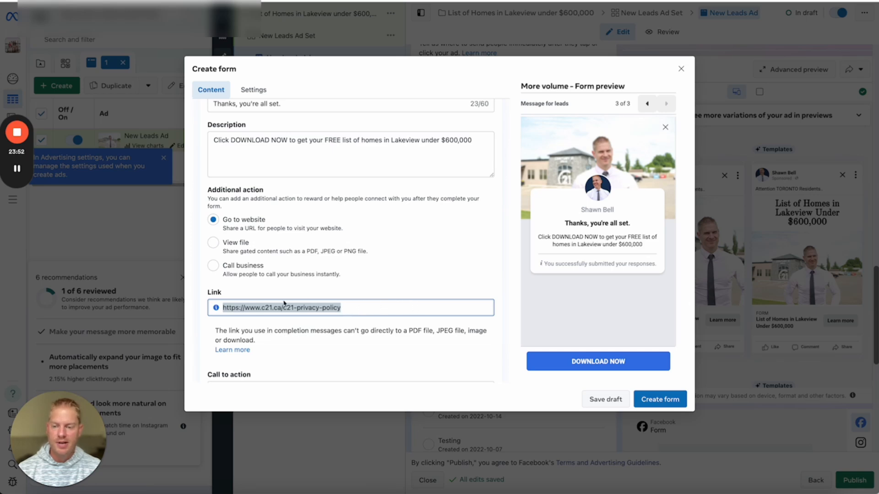
{"action": "scroll", "coordinate": [384, 305], "scroll_direction": "down", "scroll_amount": 2}
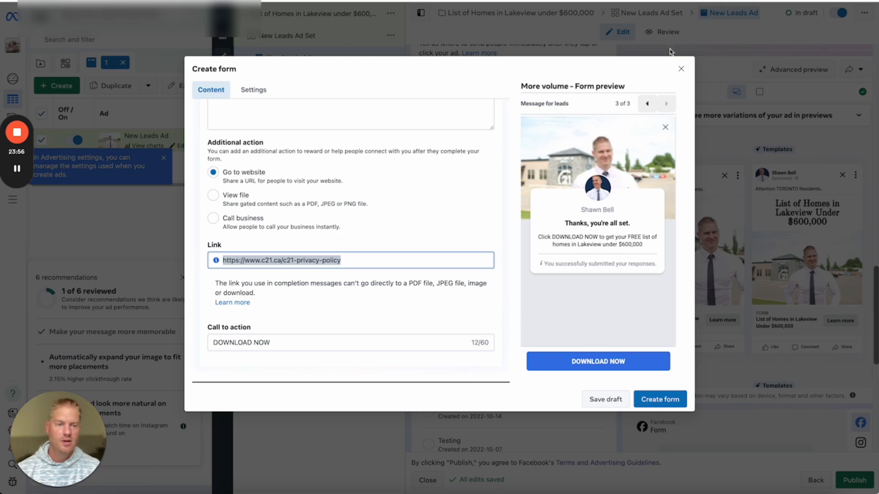
{"action": "left_click", "coordinate": [681, 69]}
{"action": "left_click", "coordinate": [539, 198]}
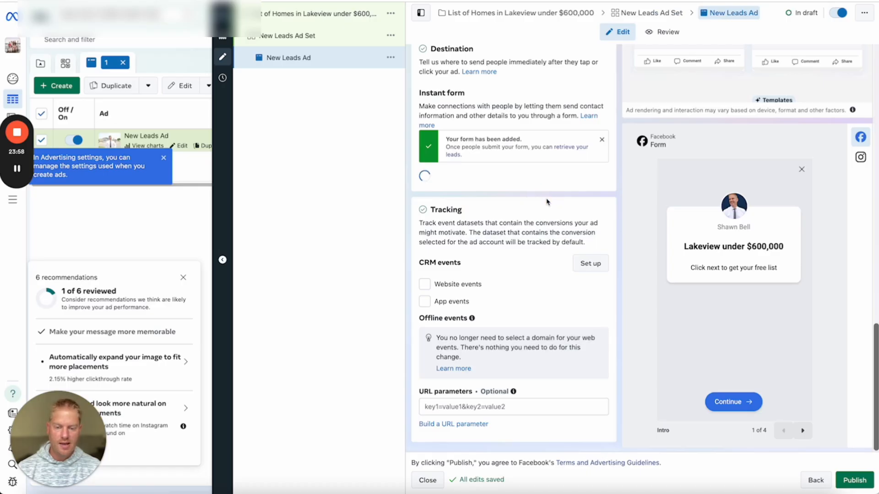